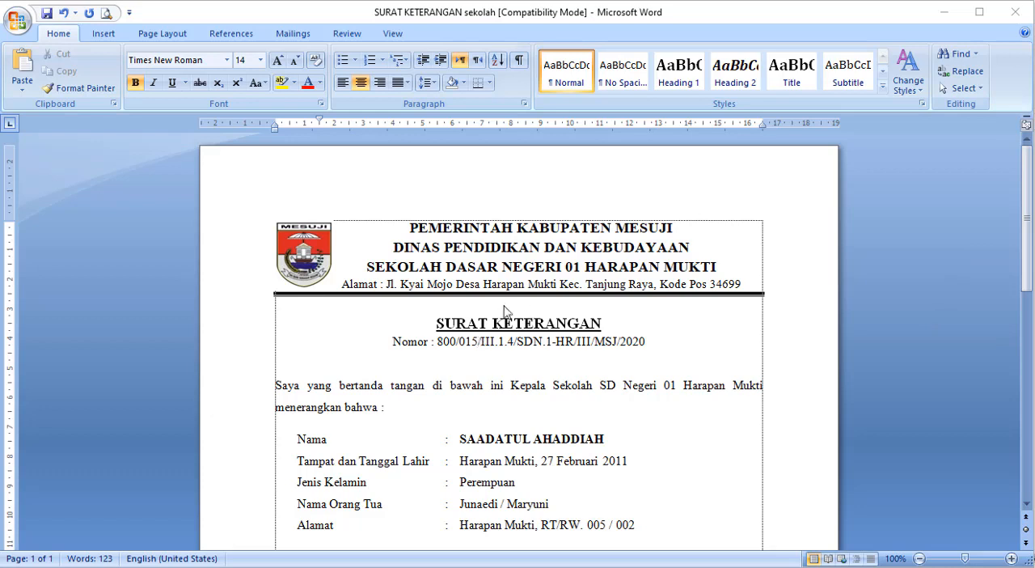
- Review the school certificate letter from its letterhead down to the principal's signature block
scroll(503, 319, down, 2)
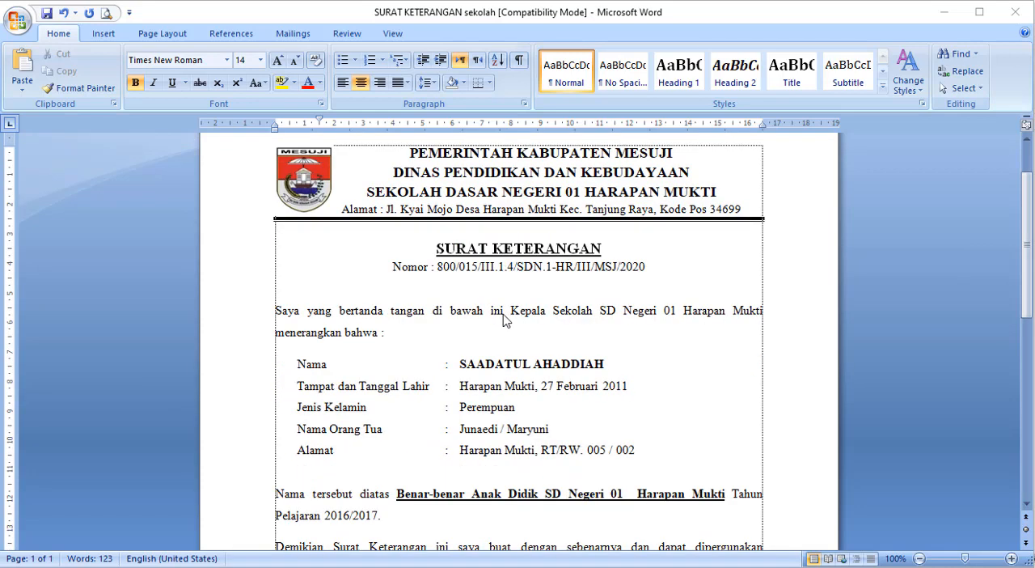
scroll(503, 319, up, 2)
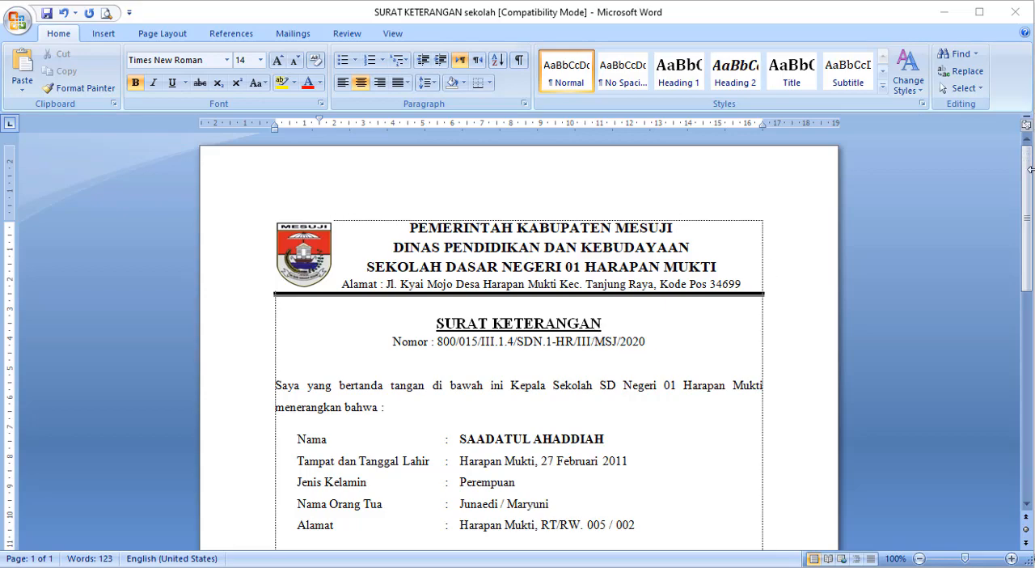
mouse_move(1030, 167)
mouse_down()
mouse_move(1009, 356)
mouse_move(1034, 215)
mouse_move(1025, 150)
mouse_up()
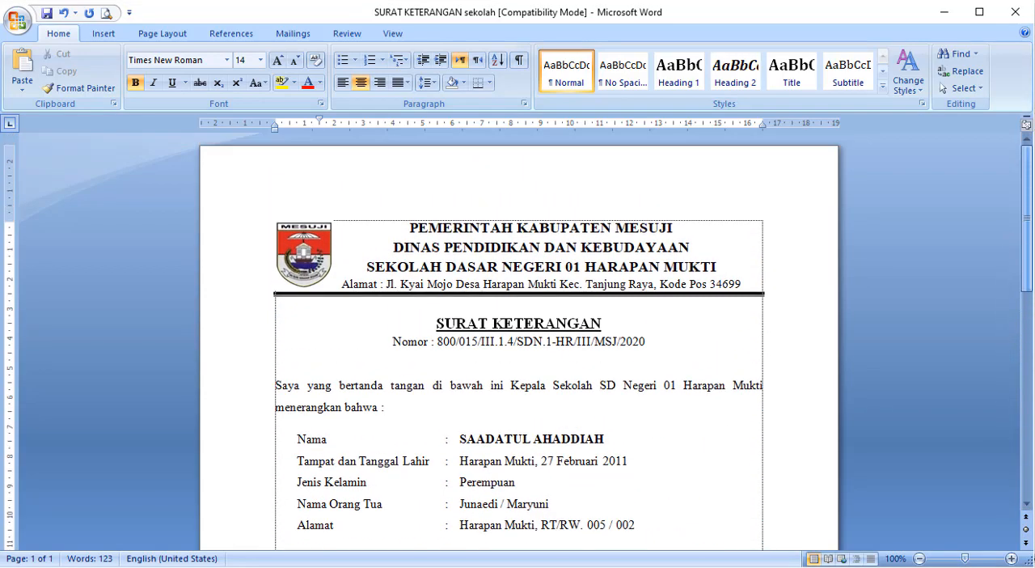
click(654, 333)
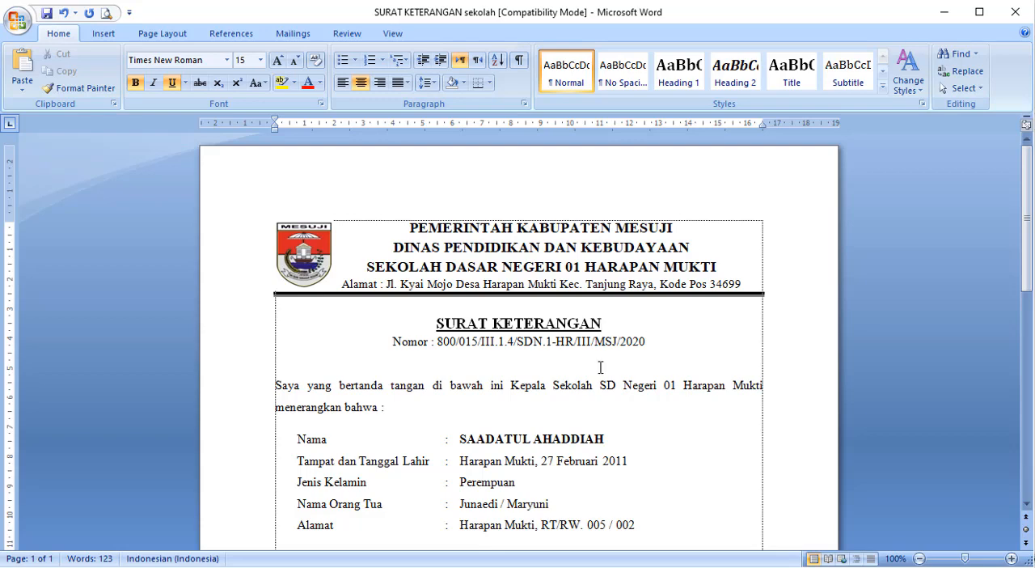
scroll(566, 396, down, 5)
scroll(552, 402, down, 3)
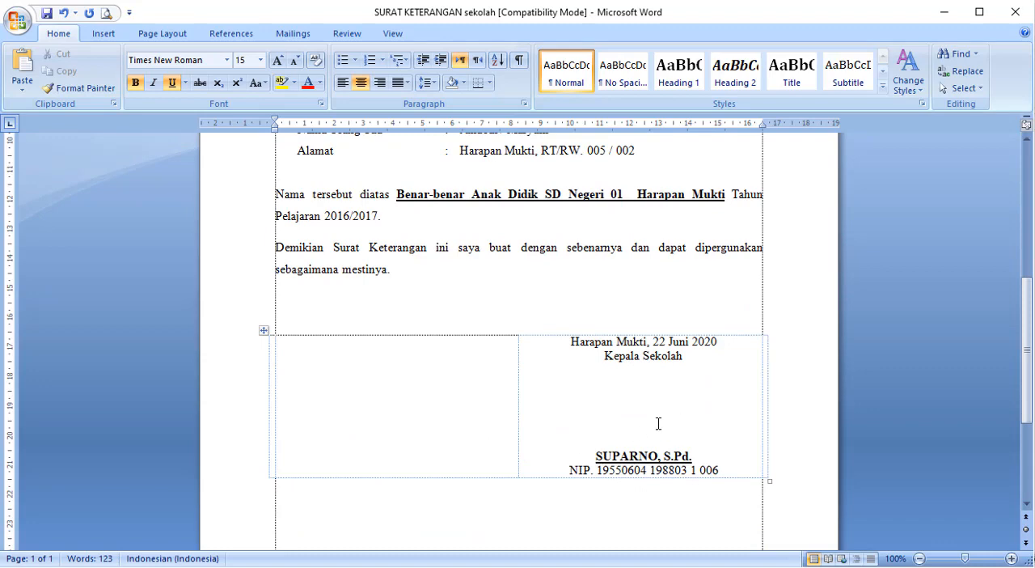
click(692, 287)
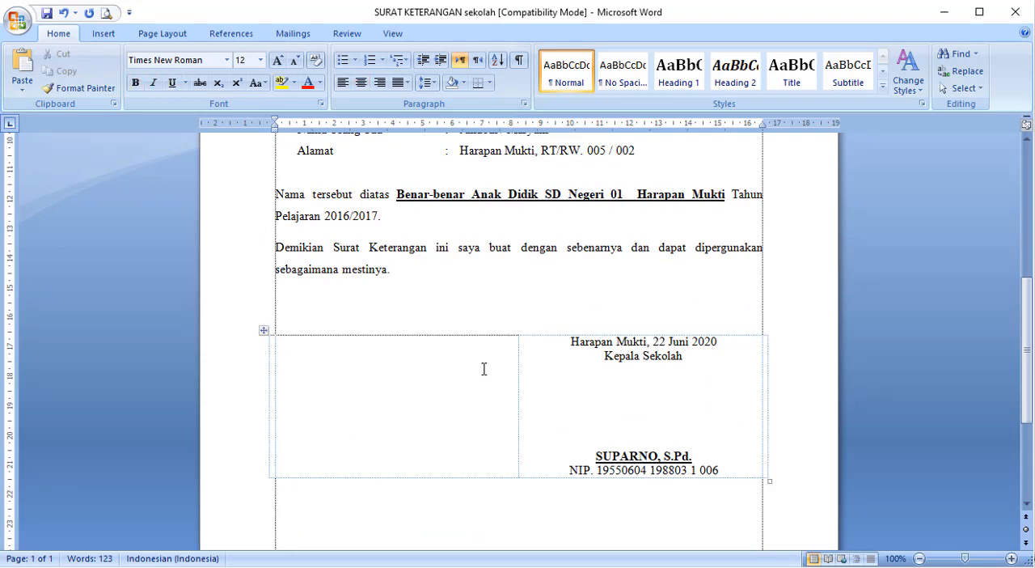
scroll(650, 284, up, 7)
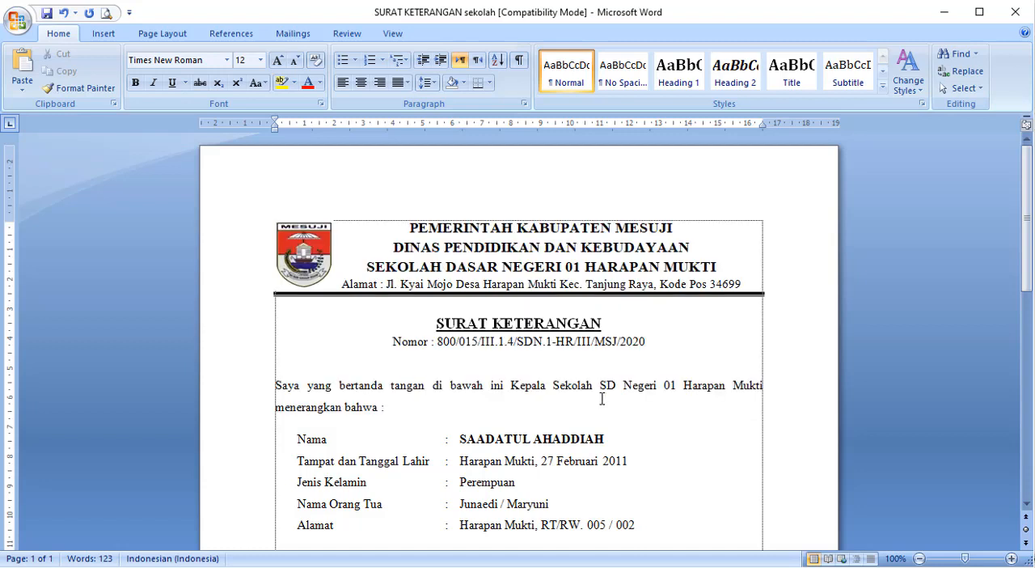
scroll(464, 383, down, 1)
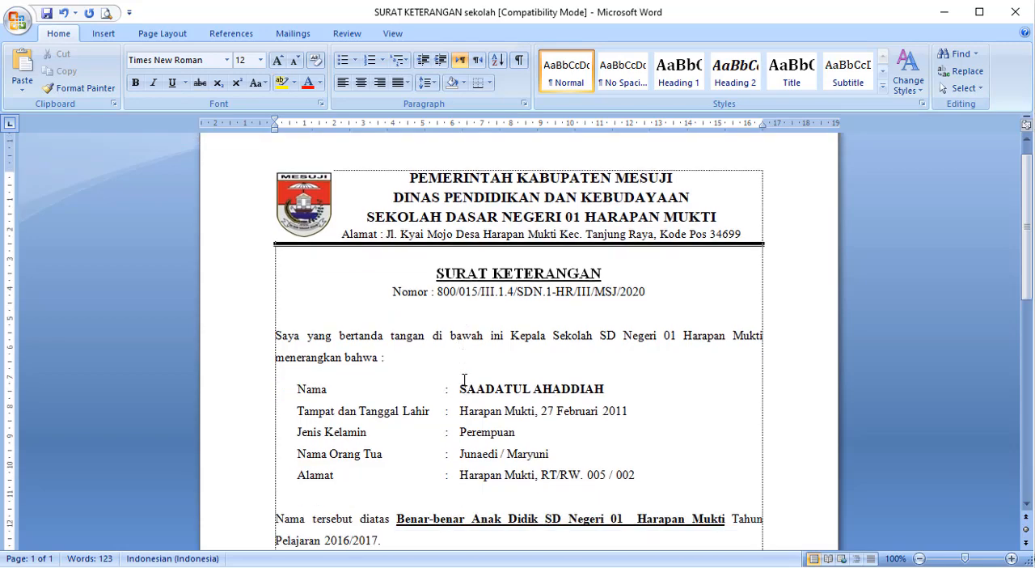
scroll(464, 380, up, 1)
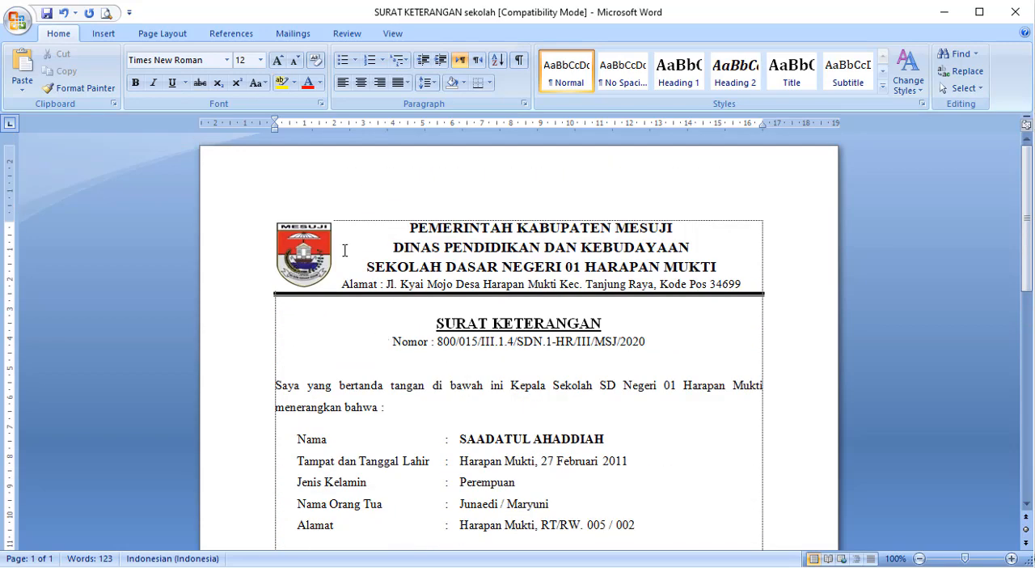
drag(409, 231, 704, 507)
scroll(702, 396, up, 8)
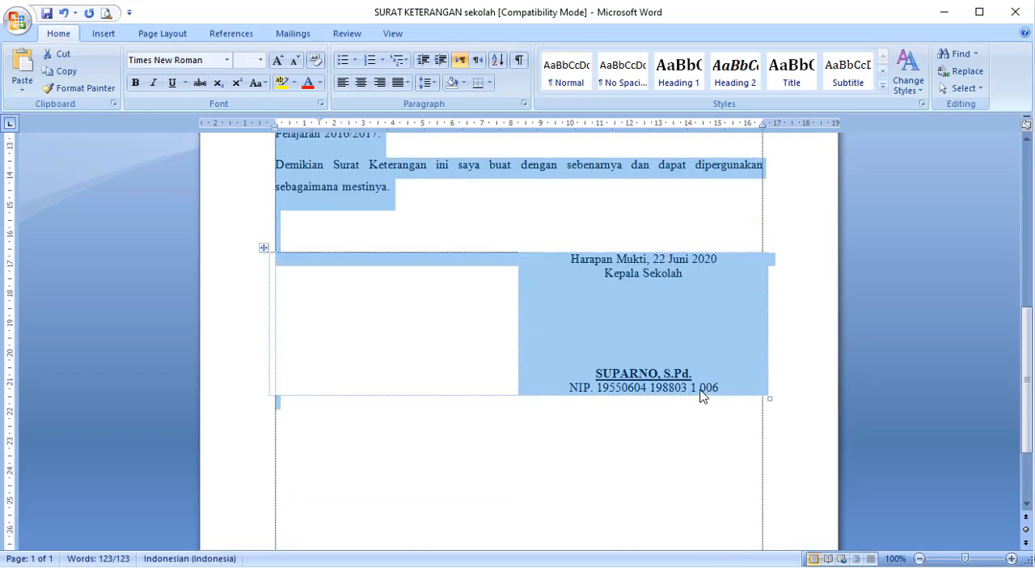
scroll(702, 396, up, 3)
click(704, 314)
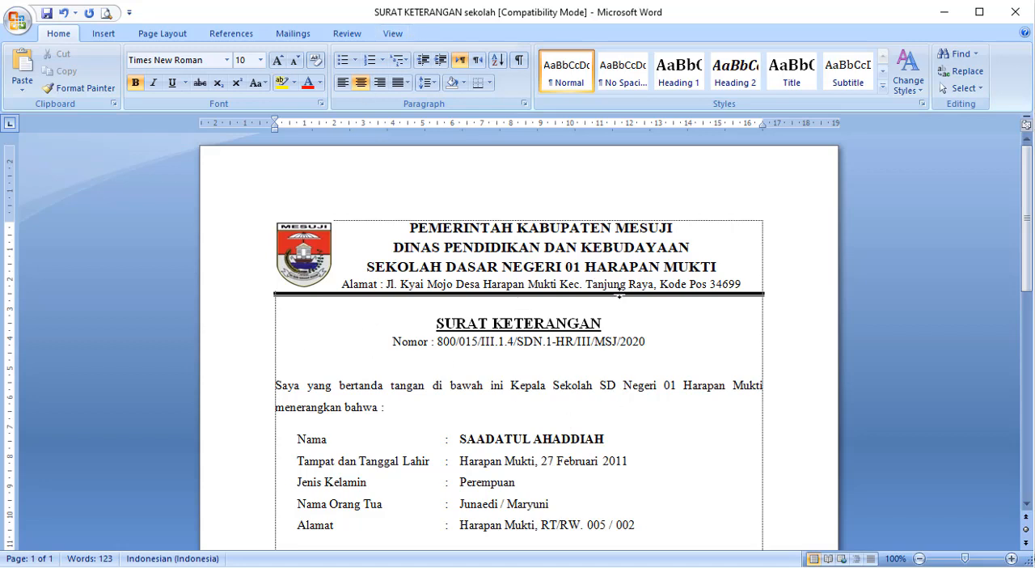
click(582, 247)
scroll(656, 348, down, 6)
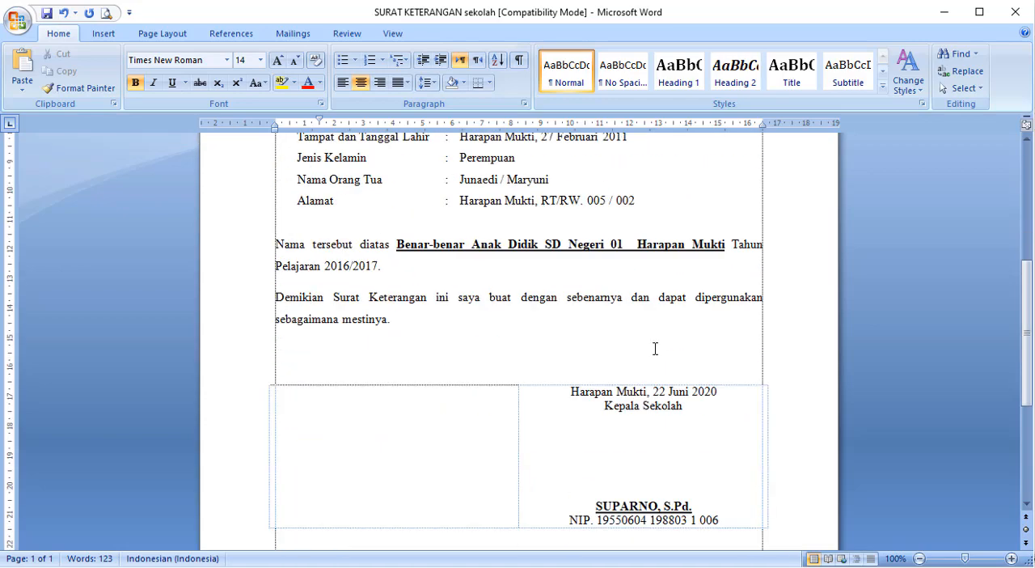
scroll(654, 349, up, 3)
scroll(654, 349, up, 3)
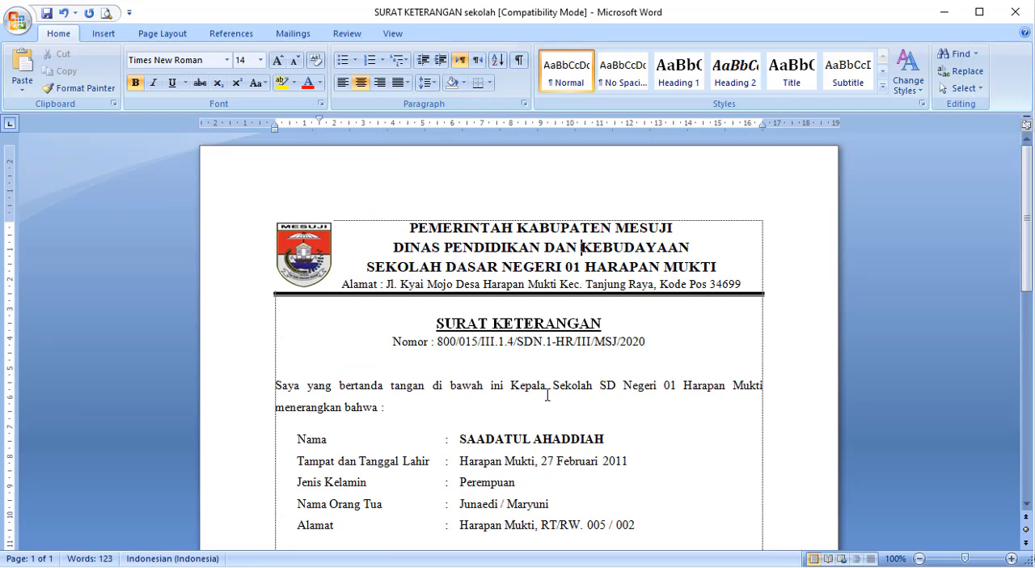
scroll(548, 396, down, 10)
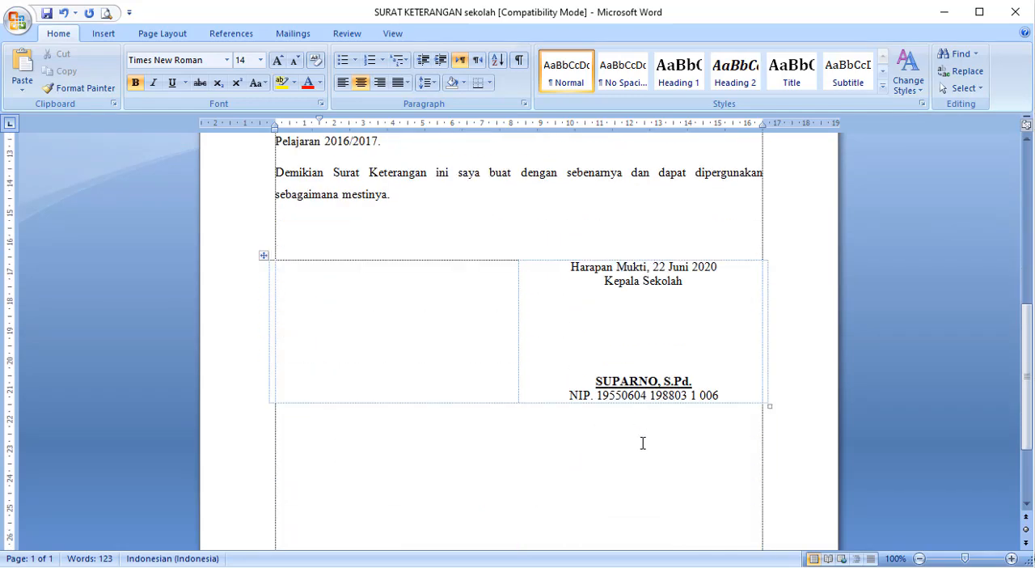
scroll(619, 469, down, 3)
scroll(612, 448, up, 2)
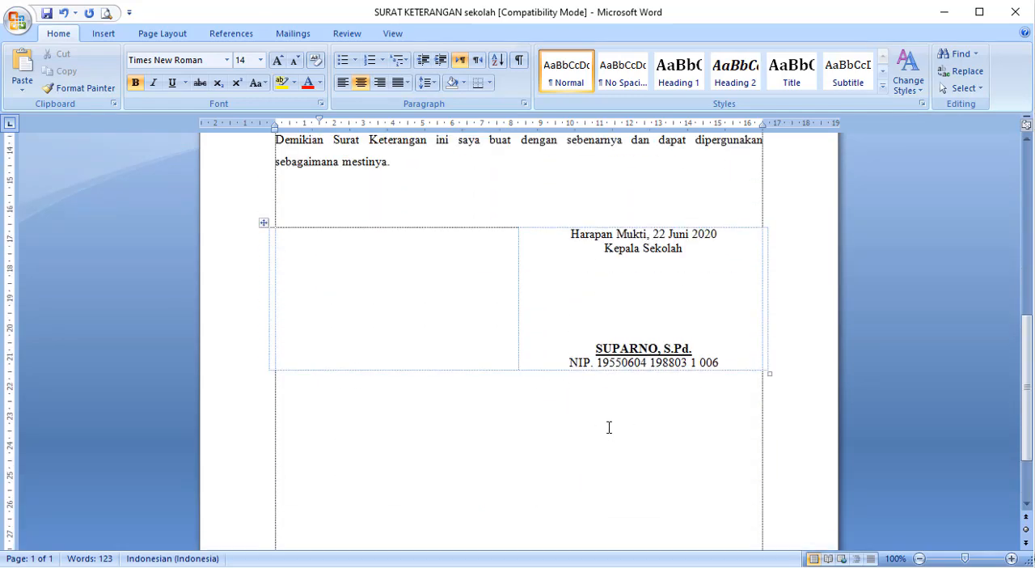
- Select the whole letter and start saving it to the Quick Part Gallery as a new building block
key(ctrl+a)
scroll(597, 429, up, 10)
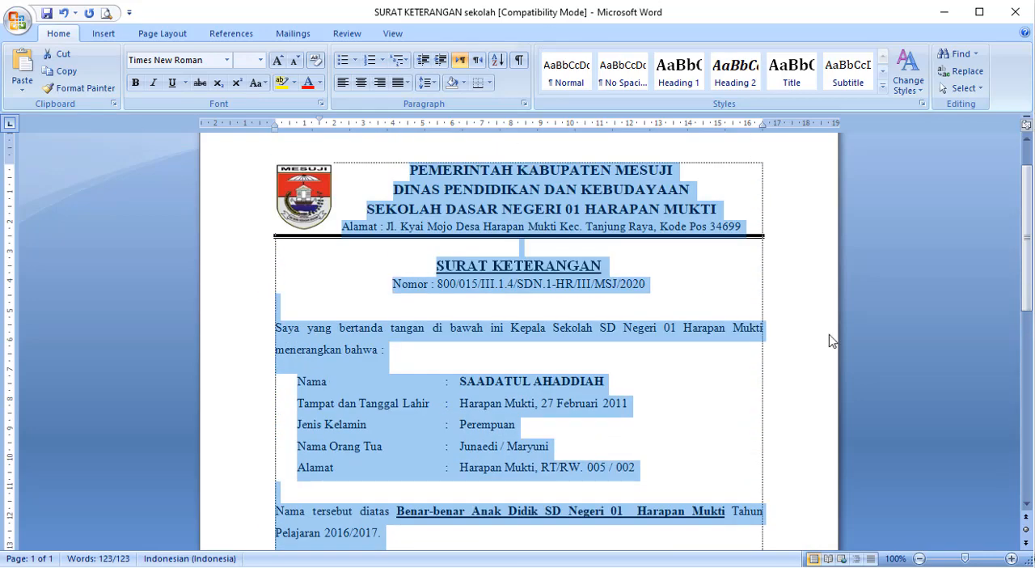
click(104, 33)
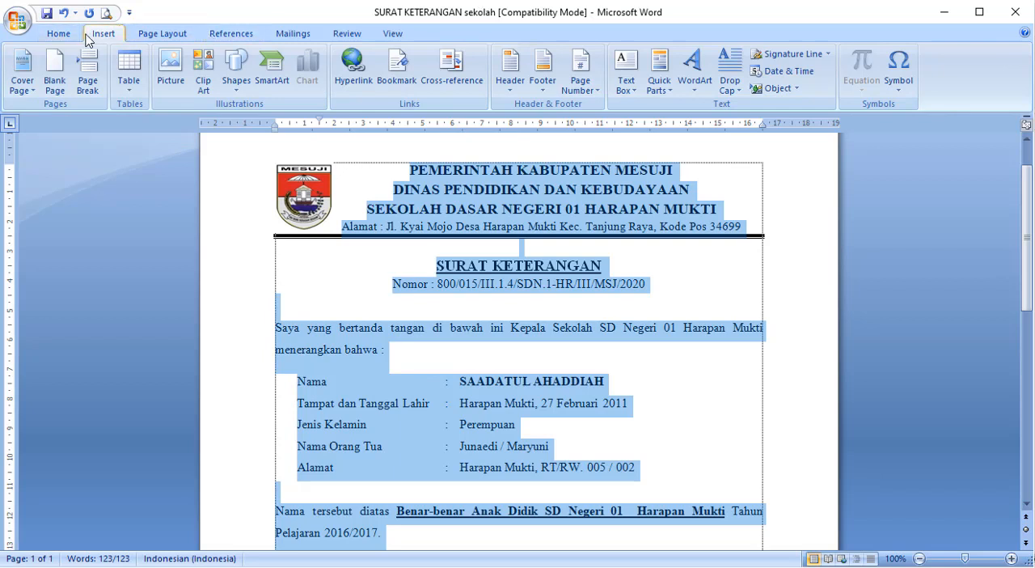
click(659, 85)
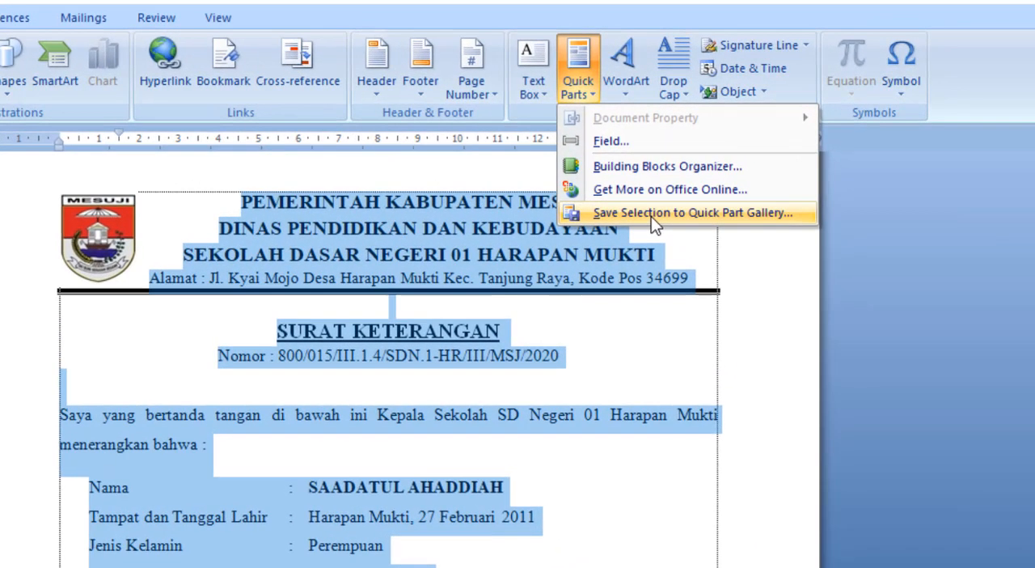
click(651, 214)
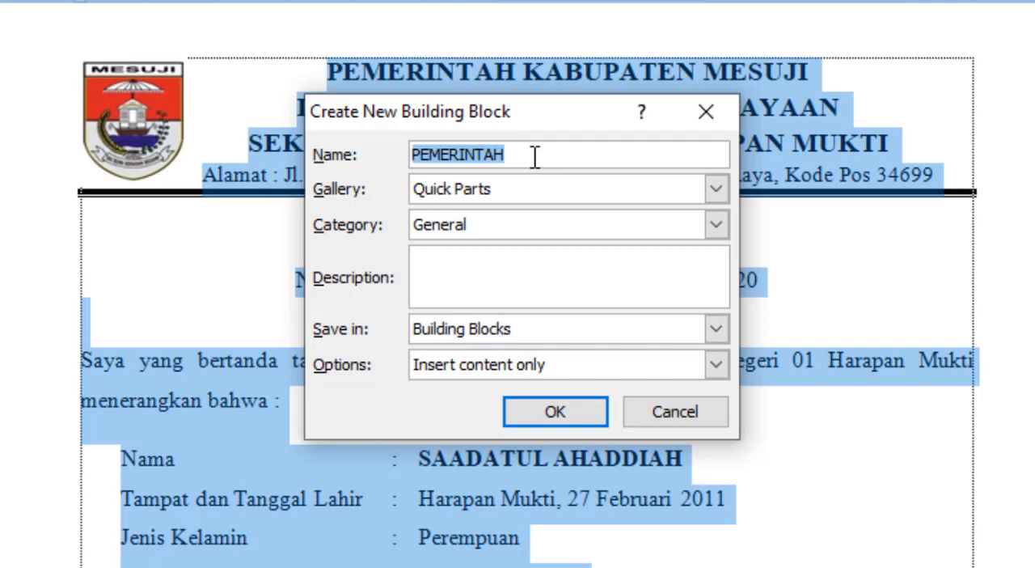
- Name the building block SUKET, assign it to the AutoText gallery, save it and deselect the letter
text(A)
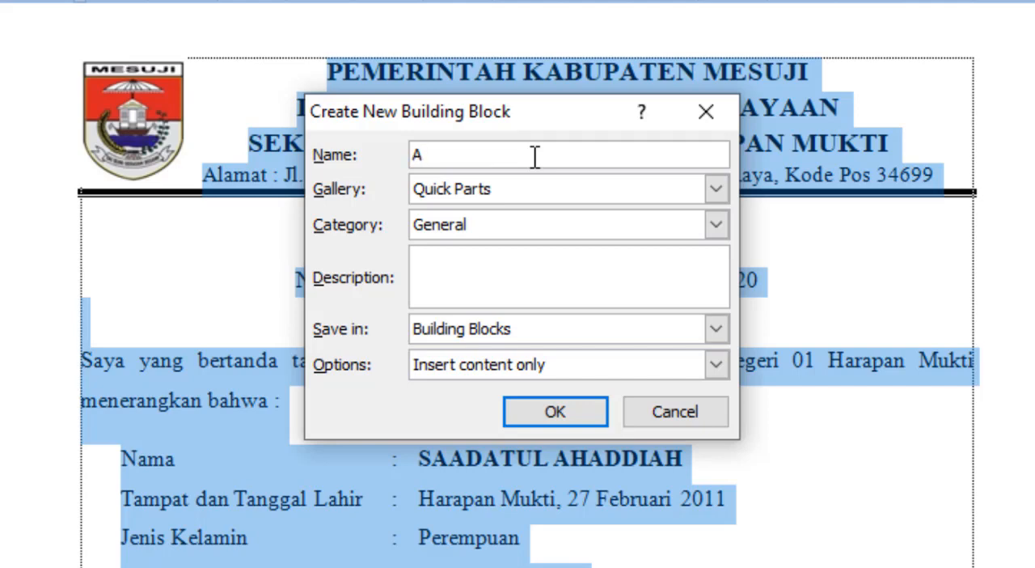
key(BackSpace)
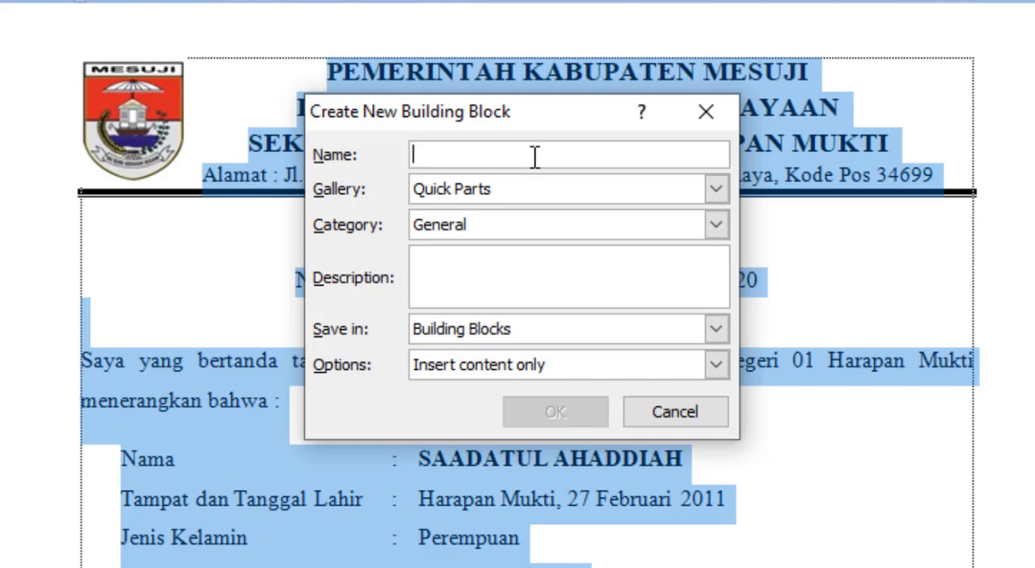
text(SUKET)
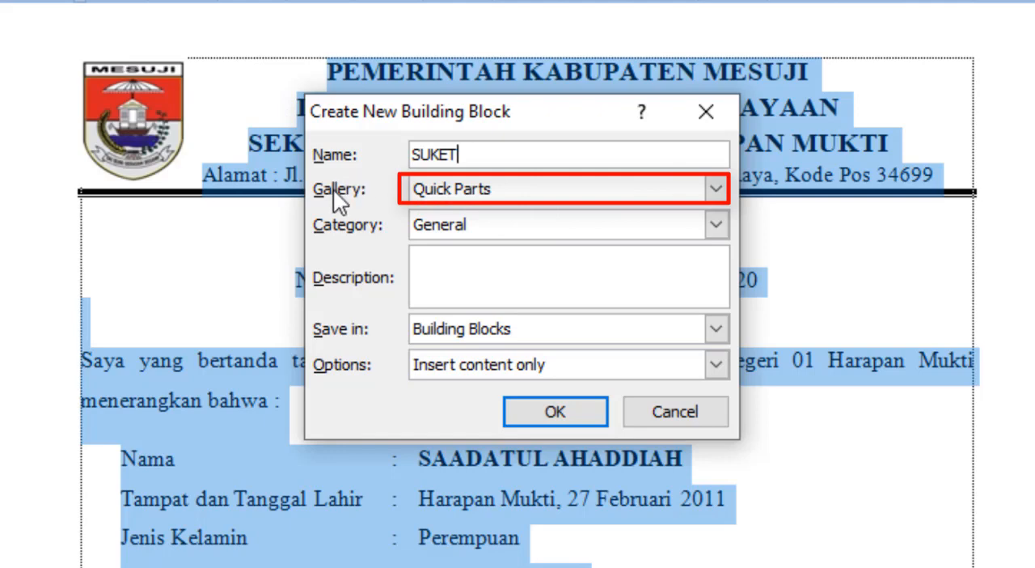
click(716, 190)
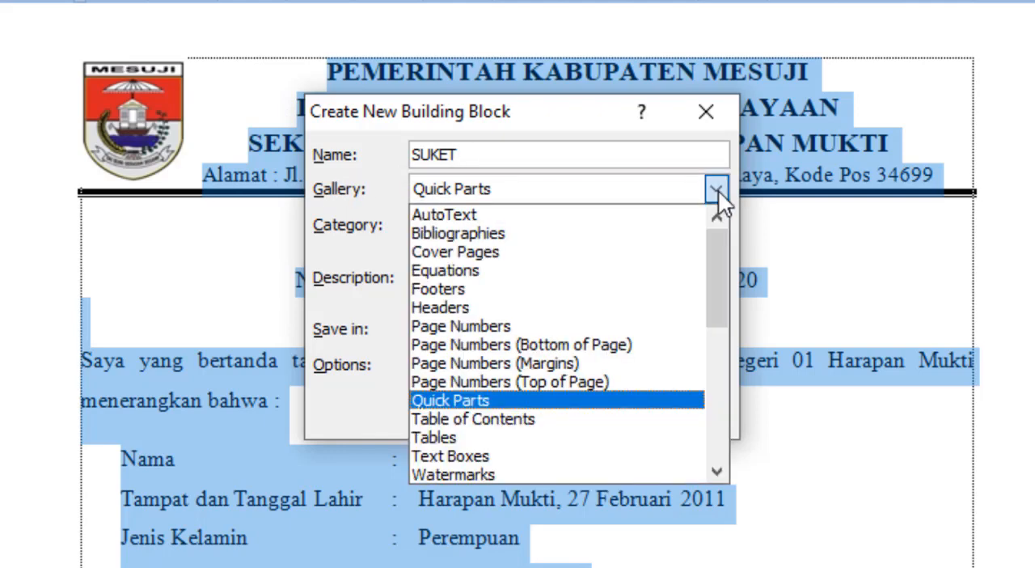
click(536, 228)
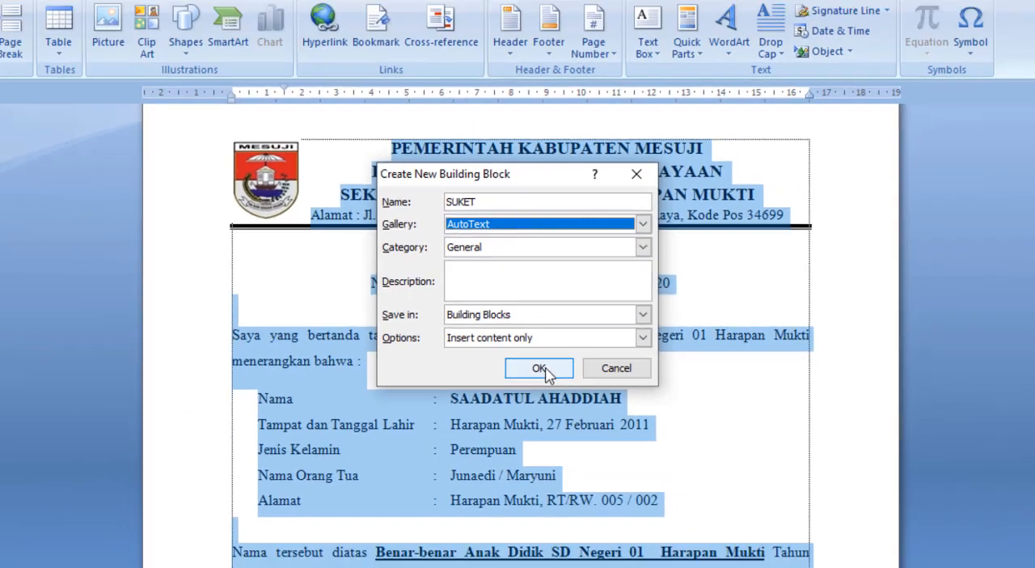
click(554, 410)
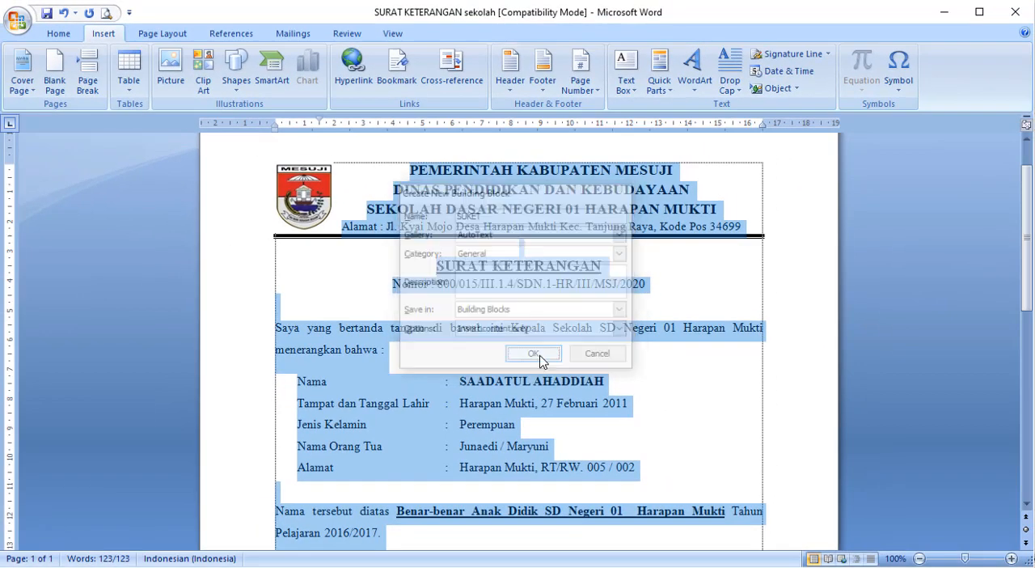
click(689, 378)
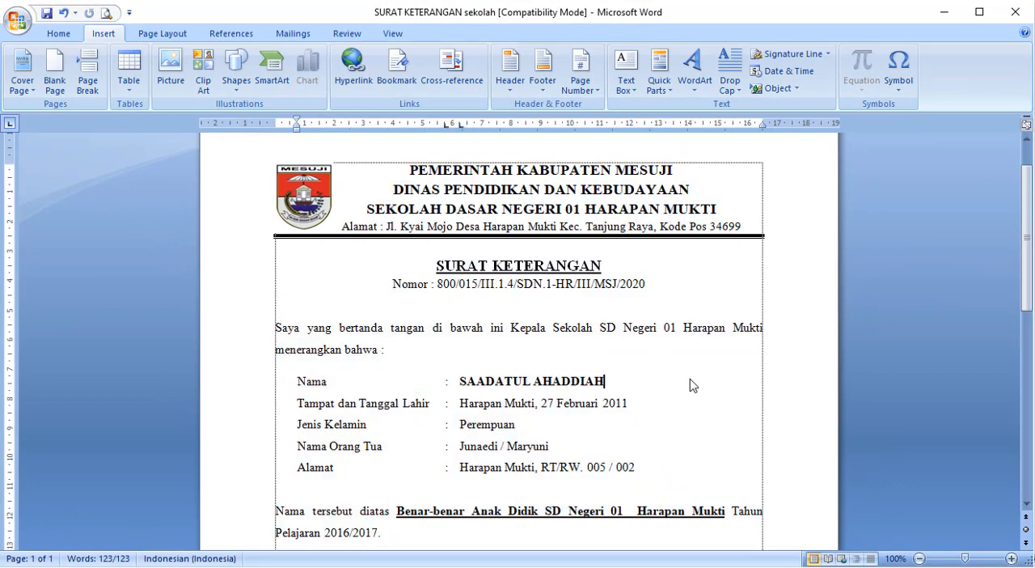
scroll(691, 378, down, 2)
scroll(691, 379, up, 3)
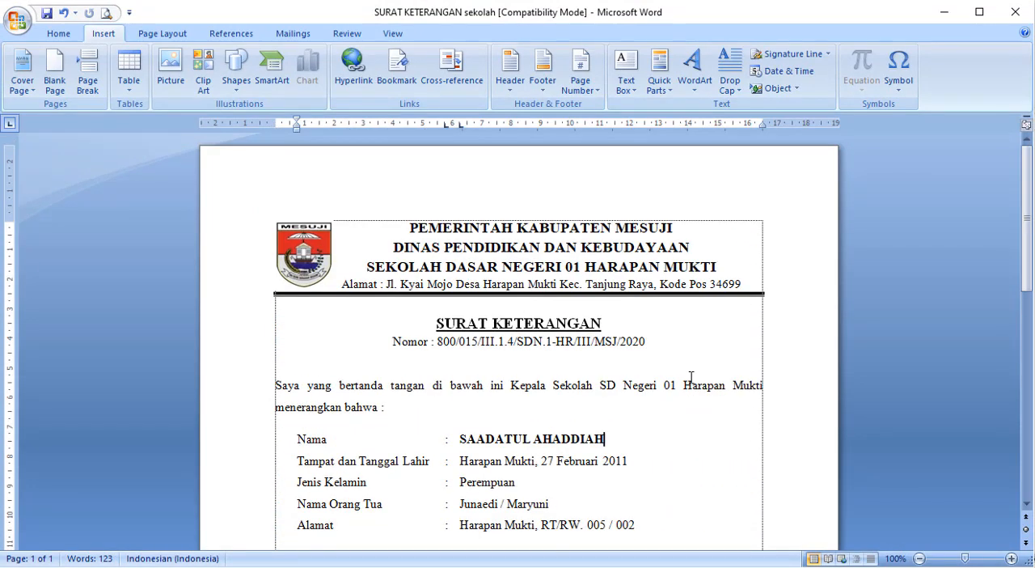
click(677, 362)
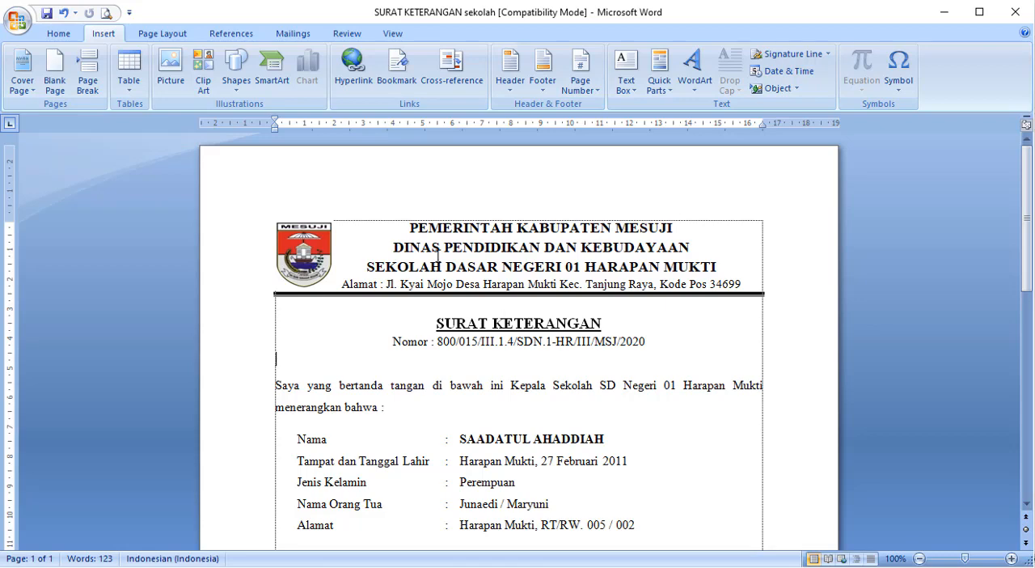
- Create a new blank document and fit its window to the screen
click(23, 32)
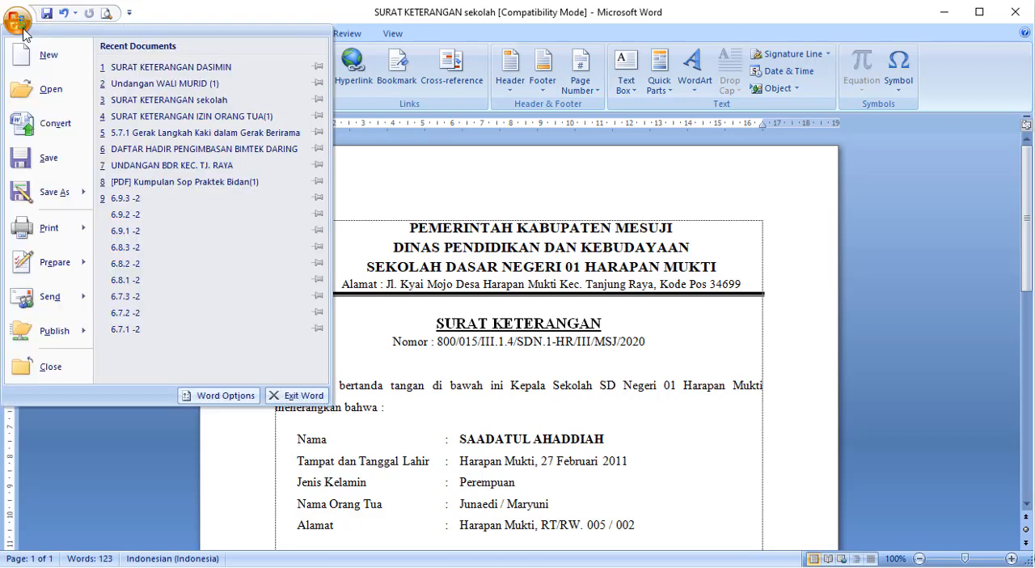
key(Escape)
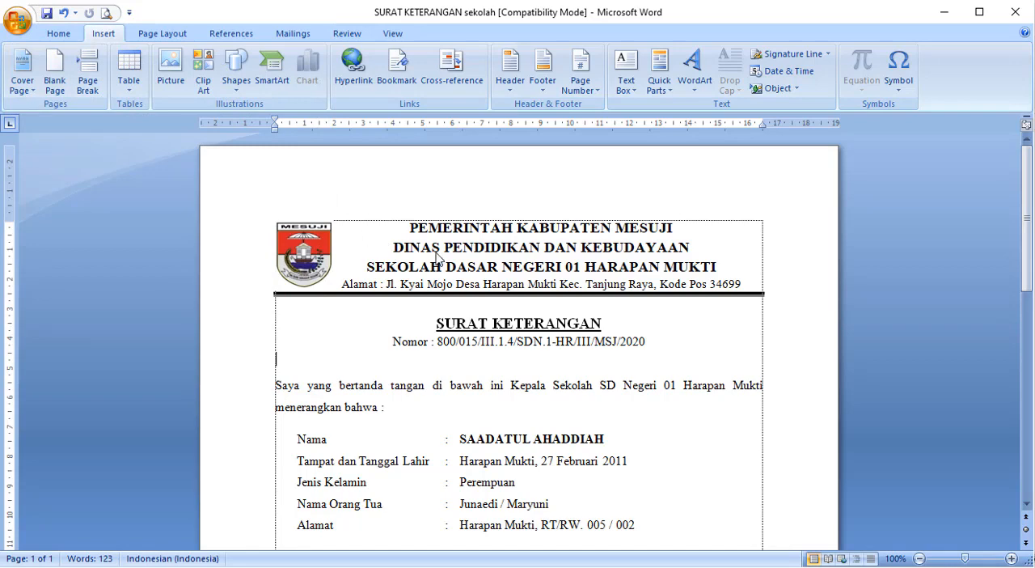
key(alt+f)
key(n)
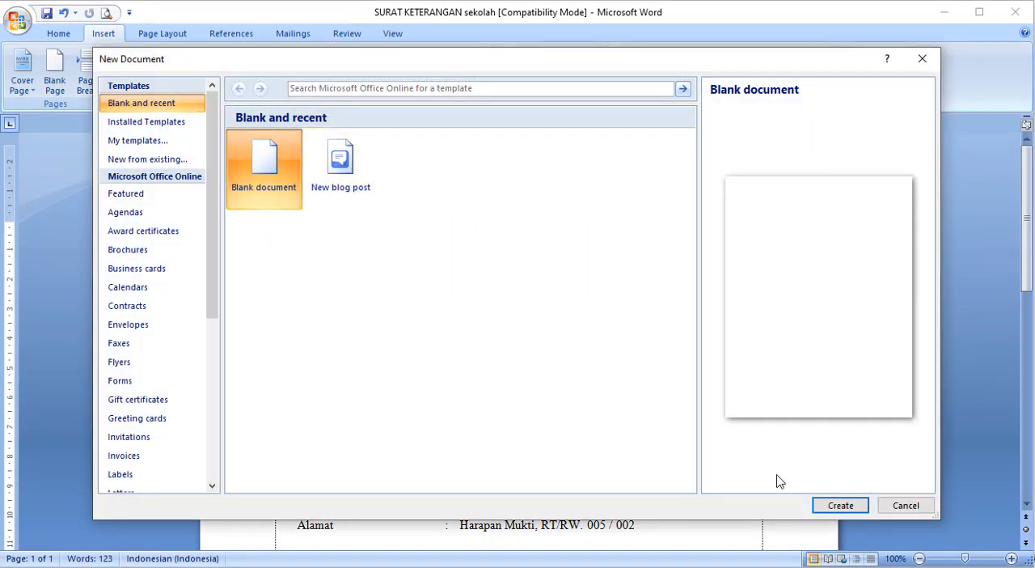
click(825, 505)
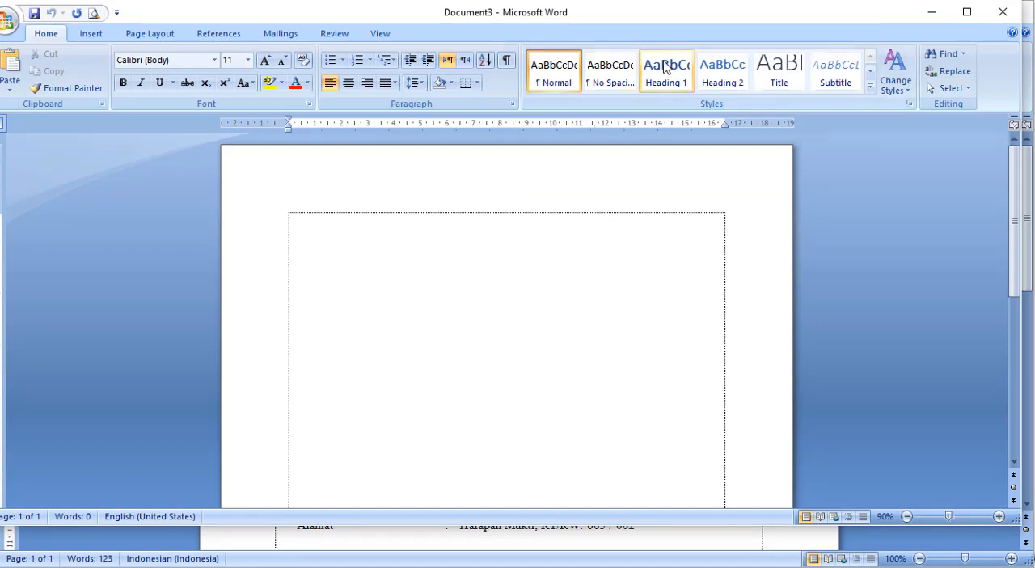
drag(557, 526, 550, 561)
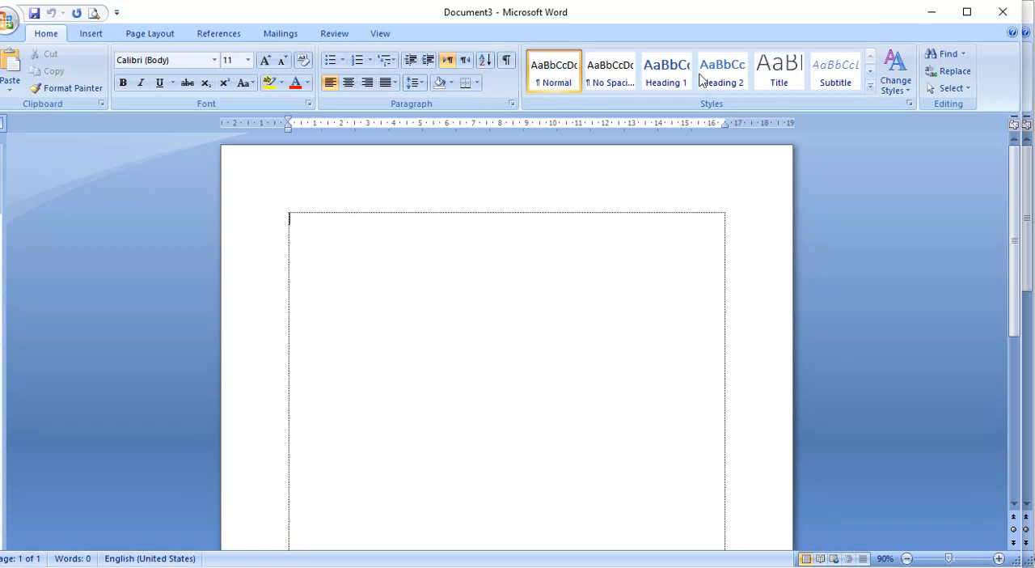
drag(655, 13, 669, 12)
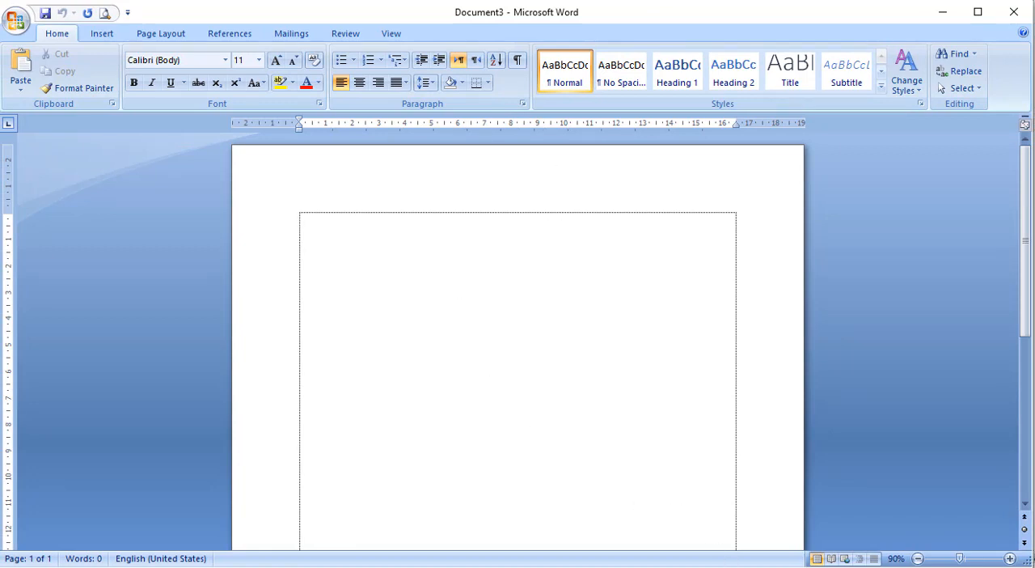
- Bring the certificate letter to the front and return to the blank document
click(709, 536)
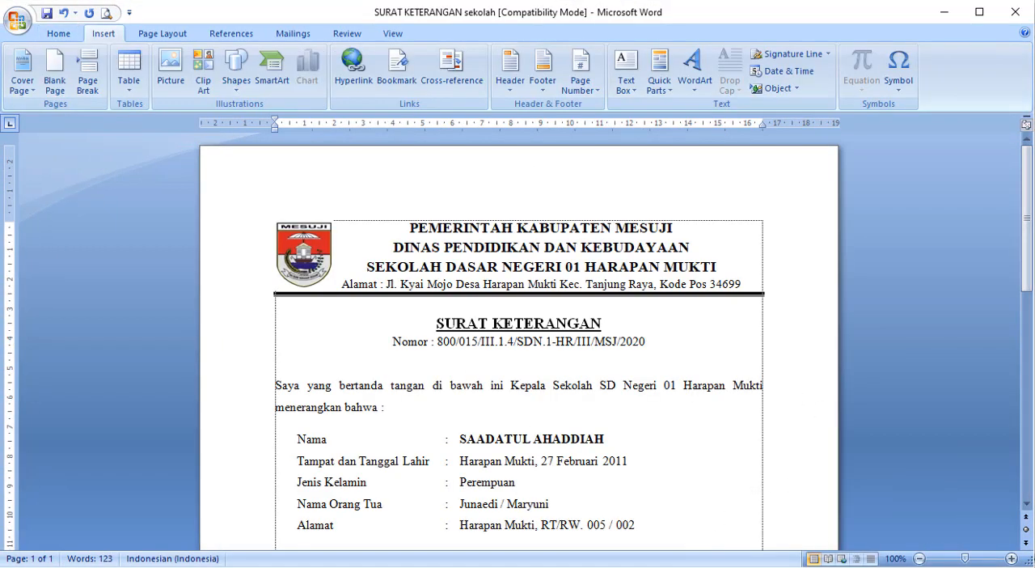
mouse_move(807, 540)
click(839, 528)
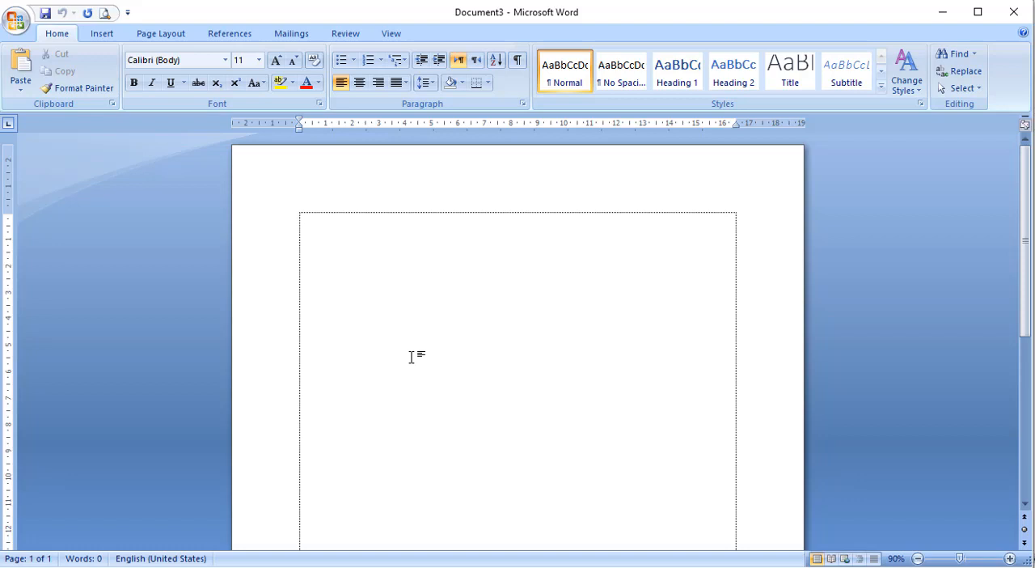
- Insert the saved letter into the blank document from its AutoText name SUKET and review it from letterhead to signature
text(SUKET)
key(Return)
key(BackSpace)
key(ctrl+v)
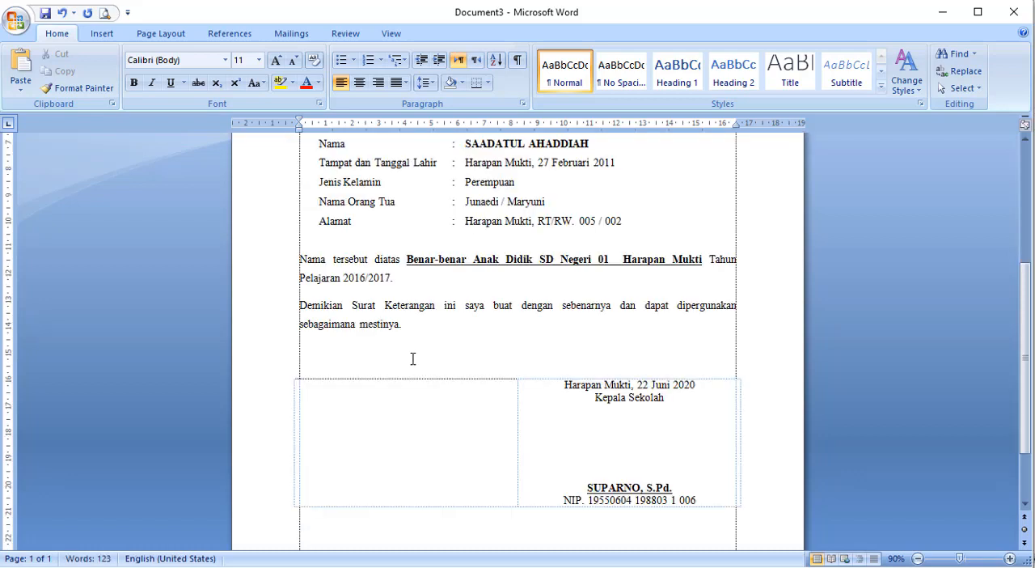
scroll(412, 359, up, 5)
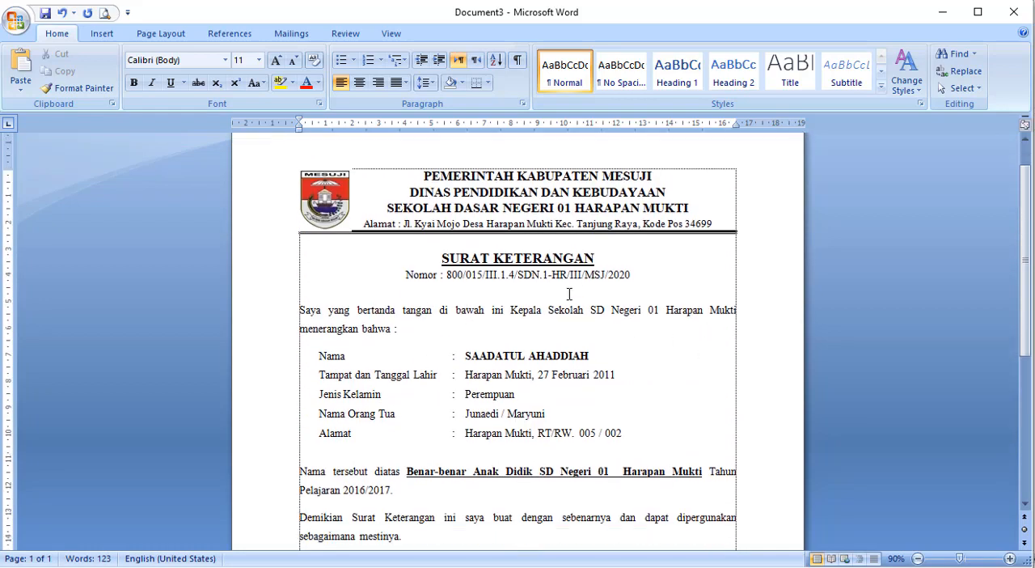
scroll(569, 295, up, 1)
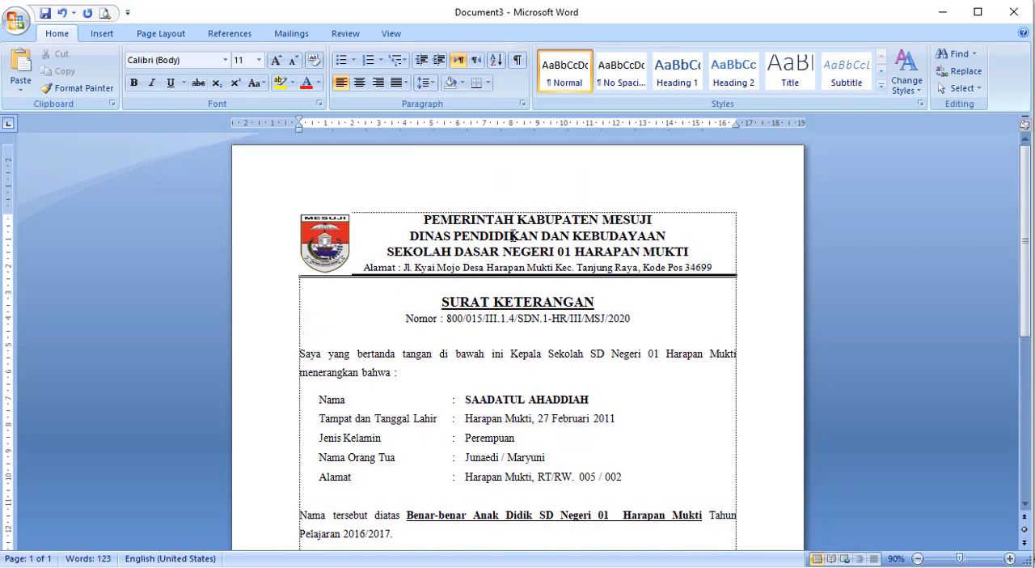
scroll(567, 307, down, 8)
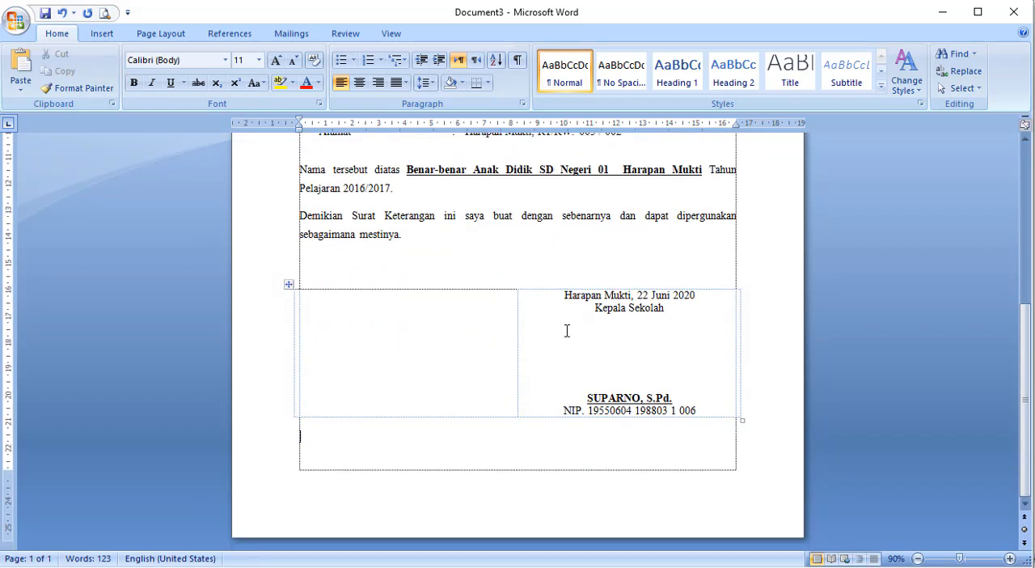
scroll(566, 330, up, 7)
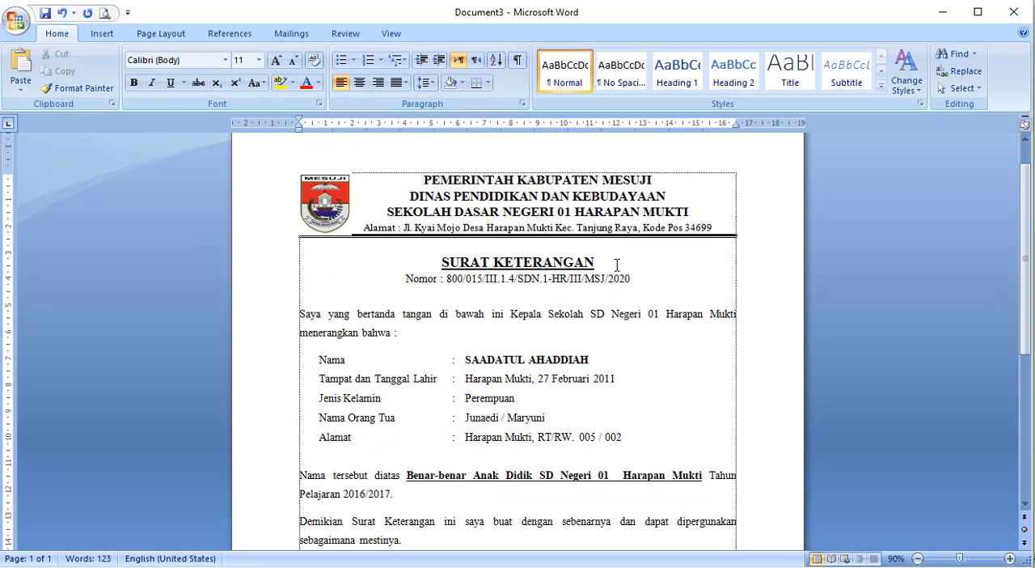
scroll(617, 265, up, 1)
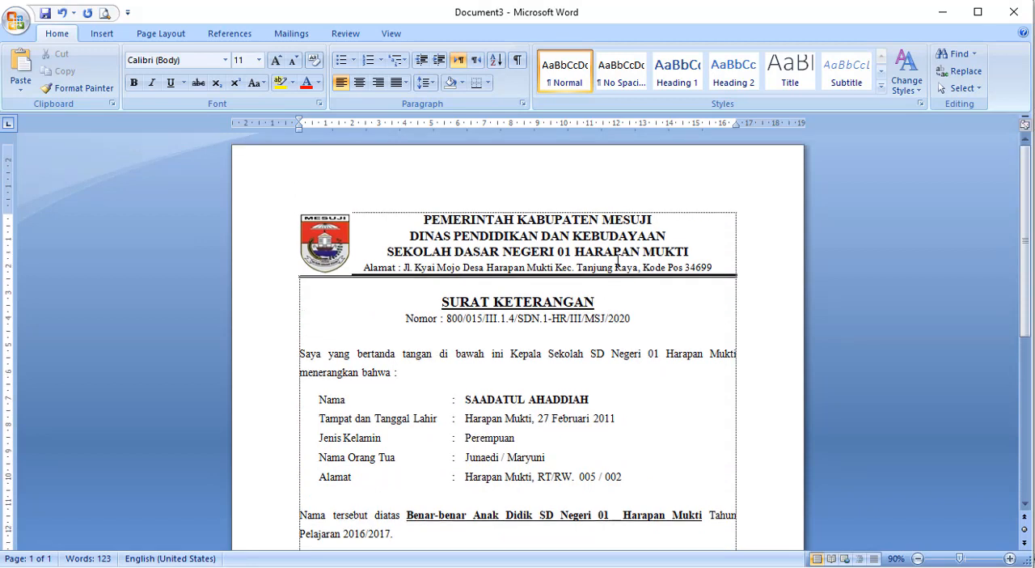
- Clear the whole document and insert the letter again using the lowercase AutoText name suket
key(ctrl+a)
key(Delete)
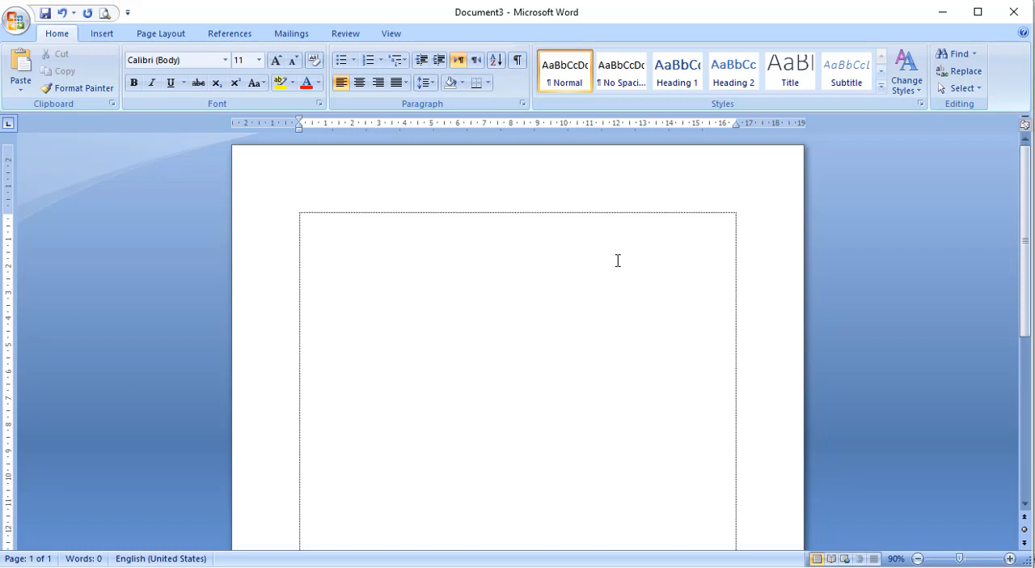
text(suket)
key(F3)
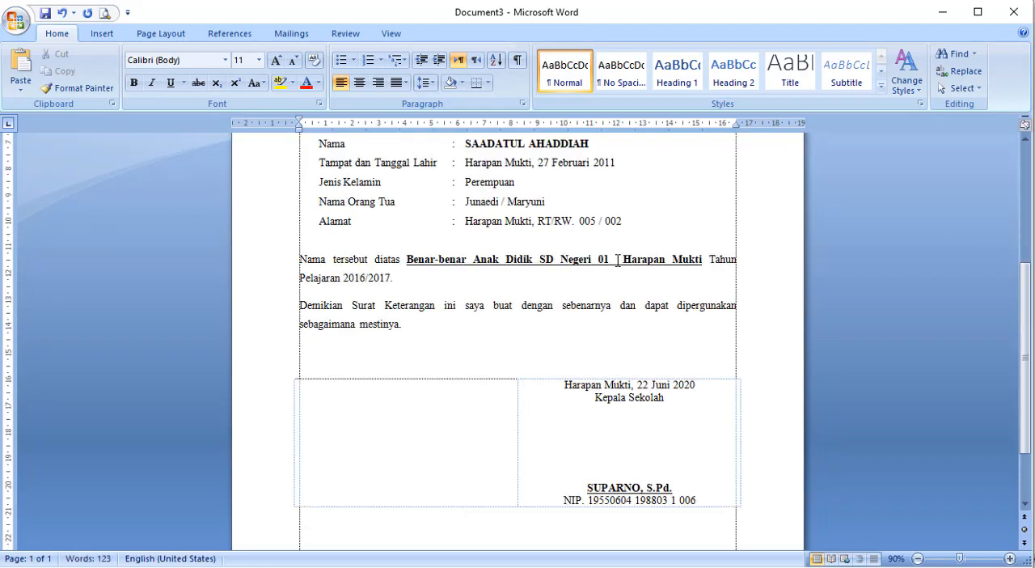
scroll(613, 317, up, 5)
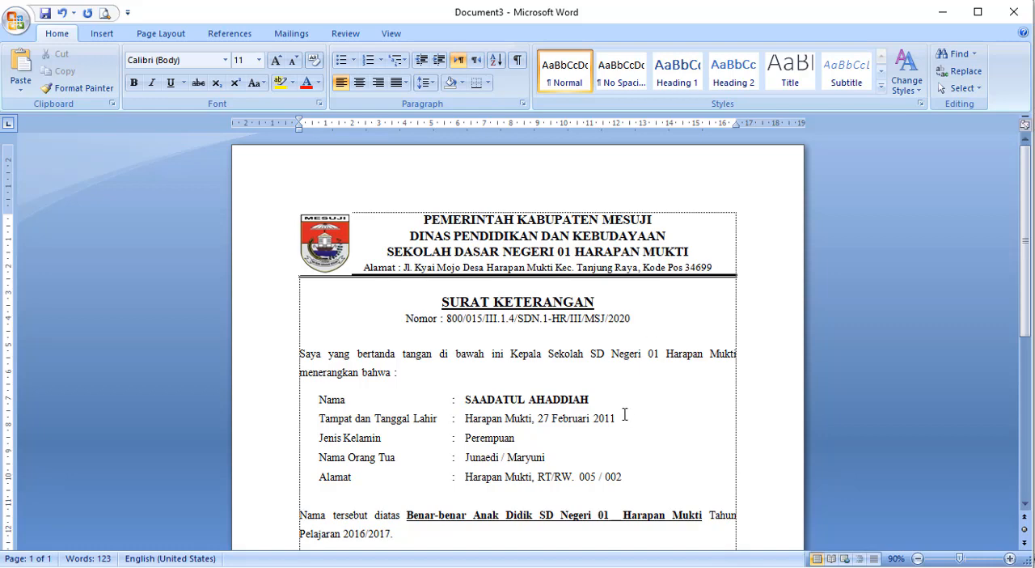
scroll(626, 419, down, 8)
scroll(623, 414, up, 8)
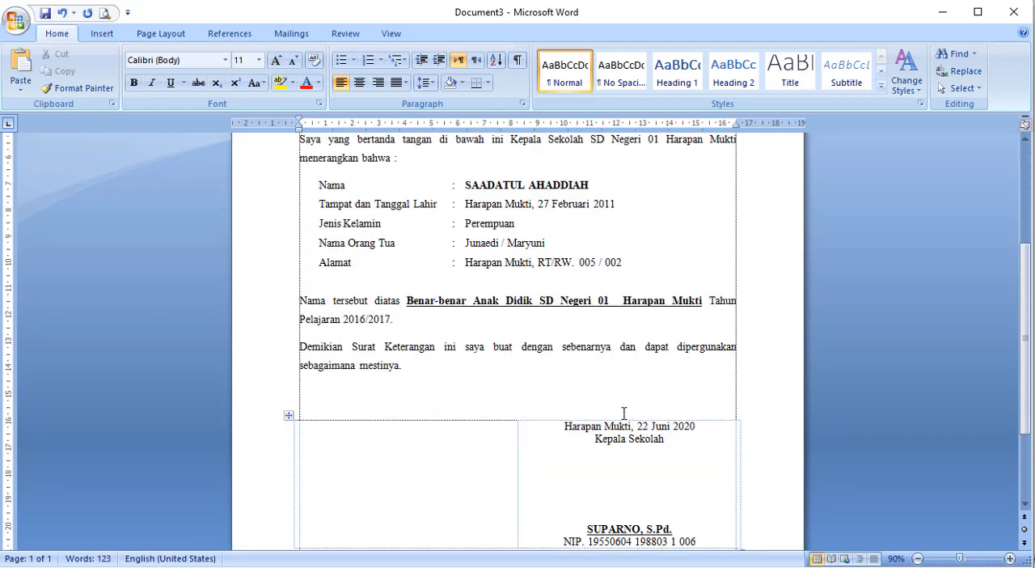
- Close the trial document without saving its changes and return to the original certificate letter
click(636, 353)
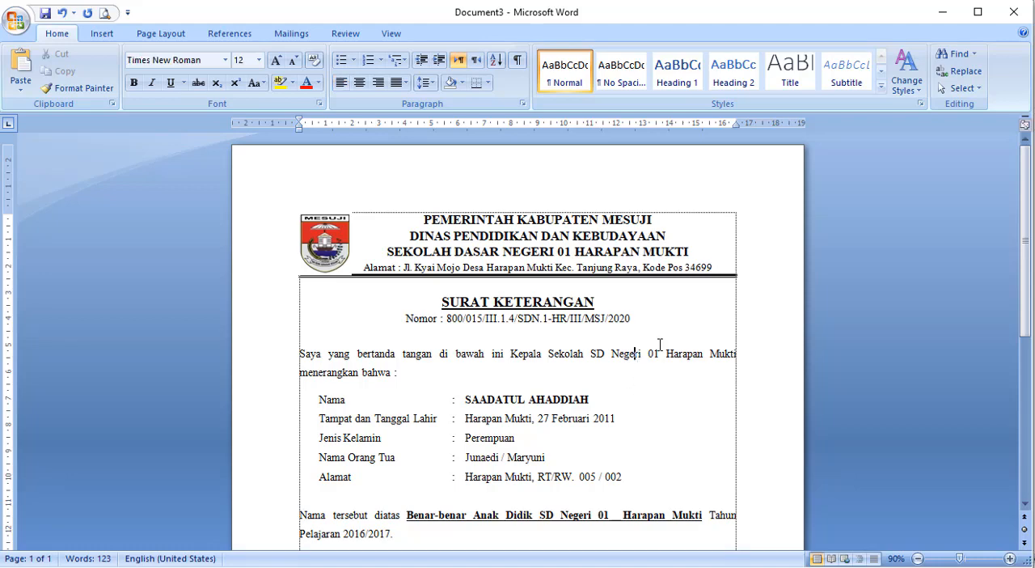
click(1011, 12)
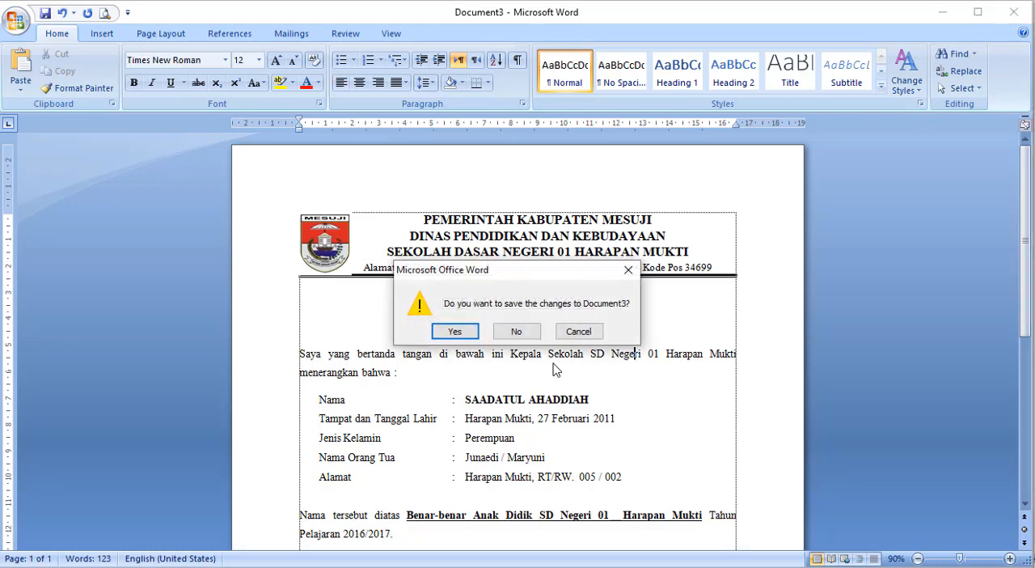
click(518, 330)
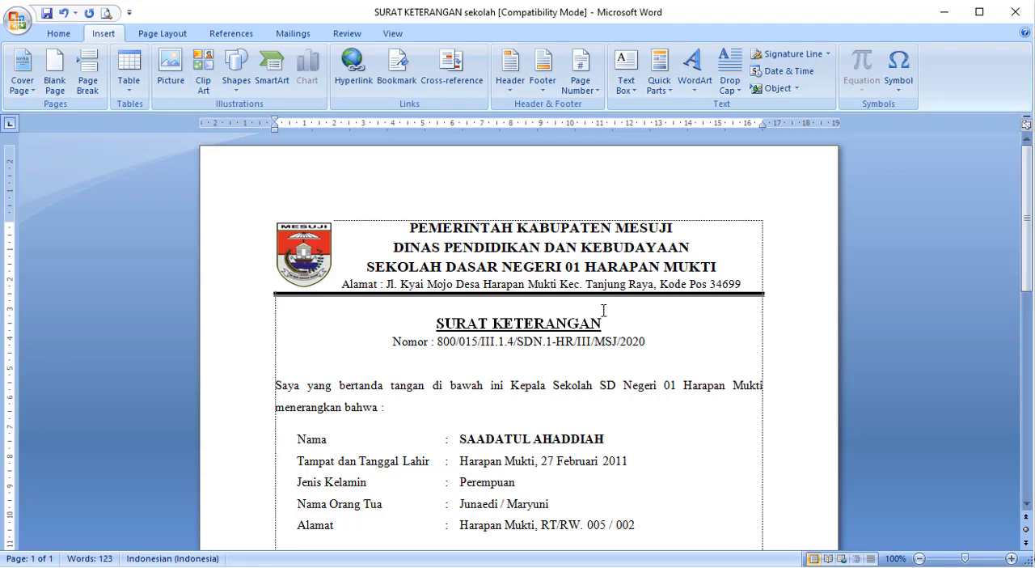
- Examine the letterhead, body text and signature block as separate parts of the letter, highlighting each part
drag(656, 342, 208, 222)
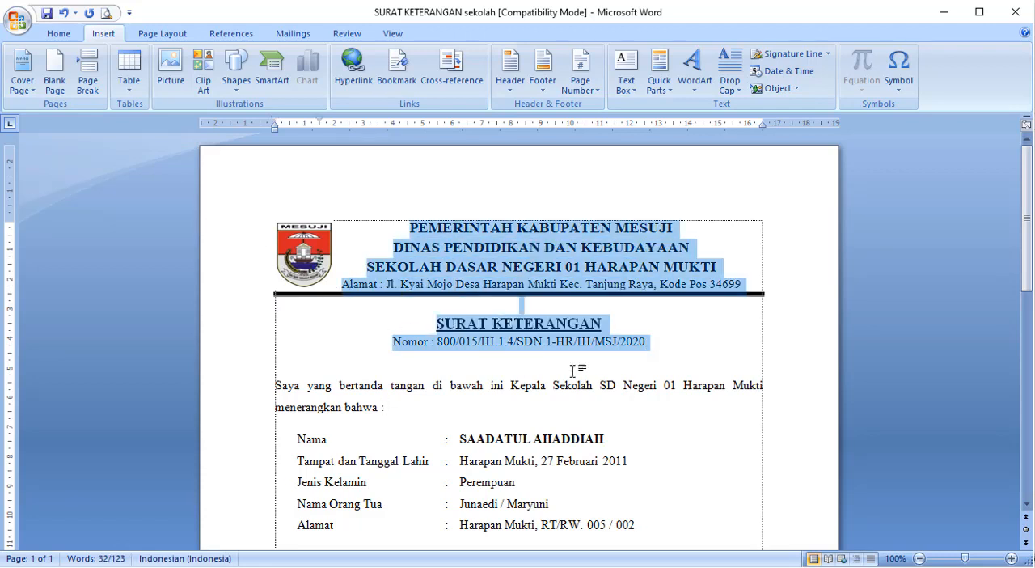
scroll(589, 373, down, 6)
scroll(586, 373, down, 2)
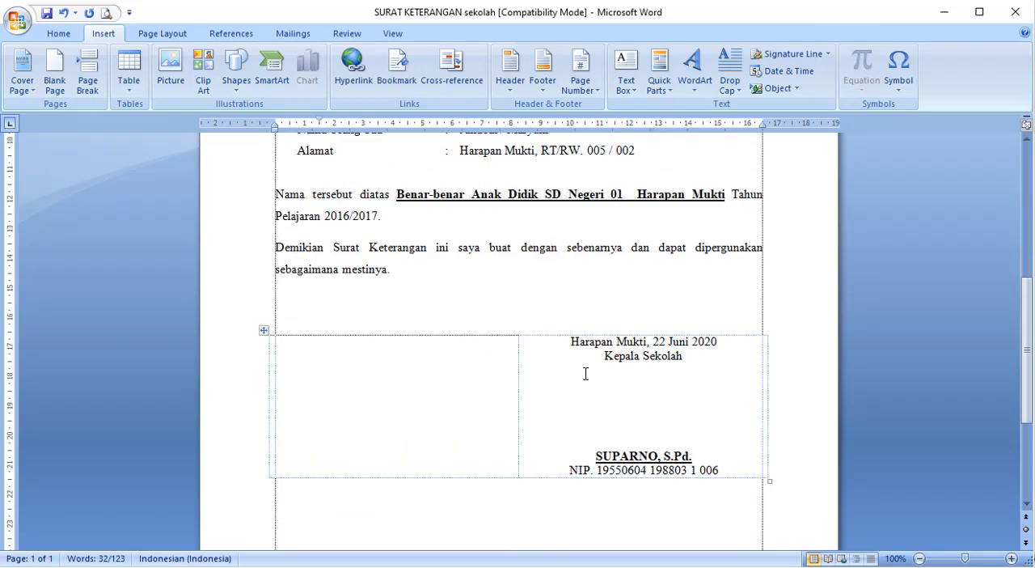
mouse_move(322, 356)
mouse_down()
mouse_move(450, 372)
mouse_move(816, 464)
mouse_up()
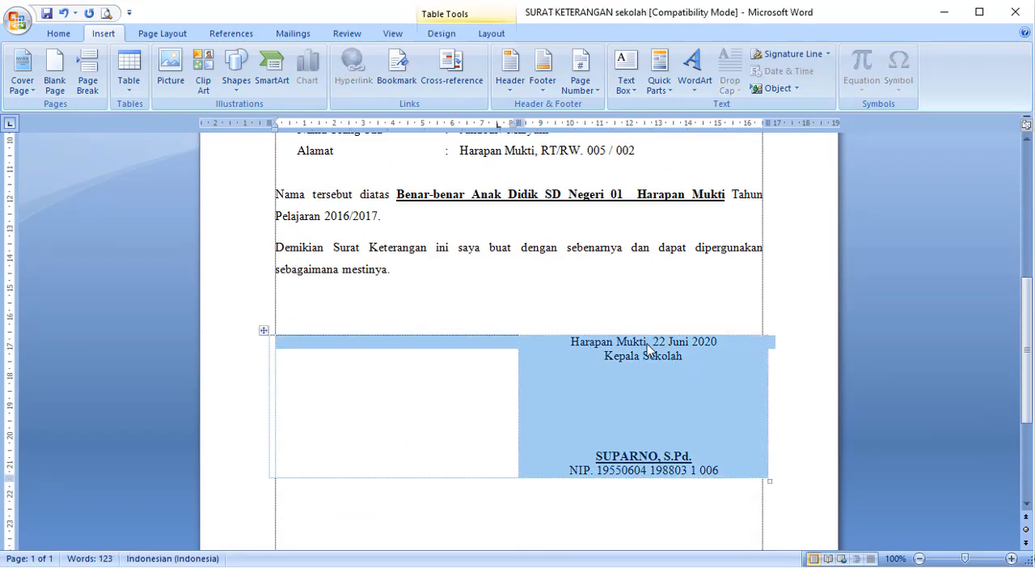
scroll(543, 325, up, 3)
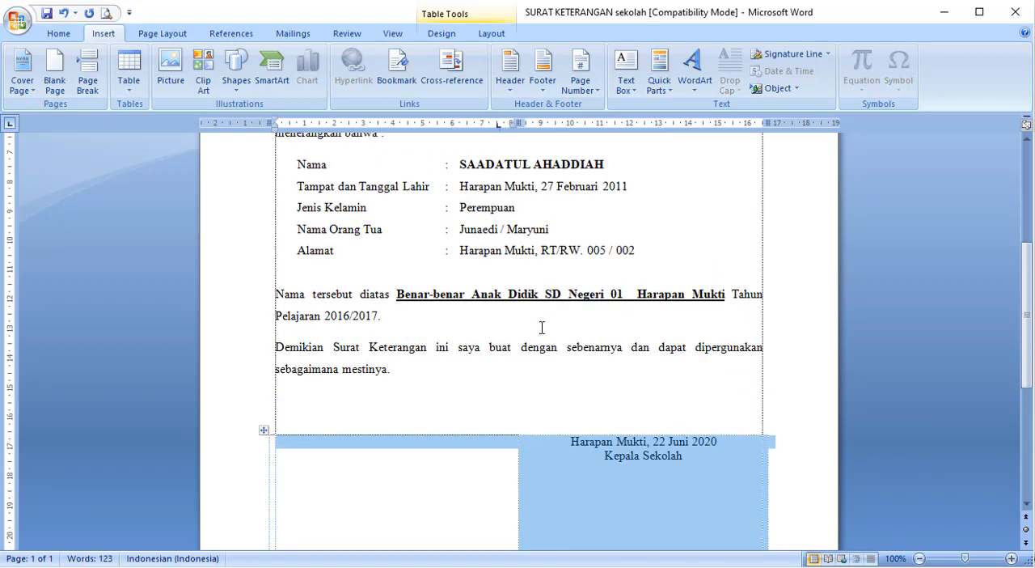
drag(455, 373, 268, 388)
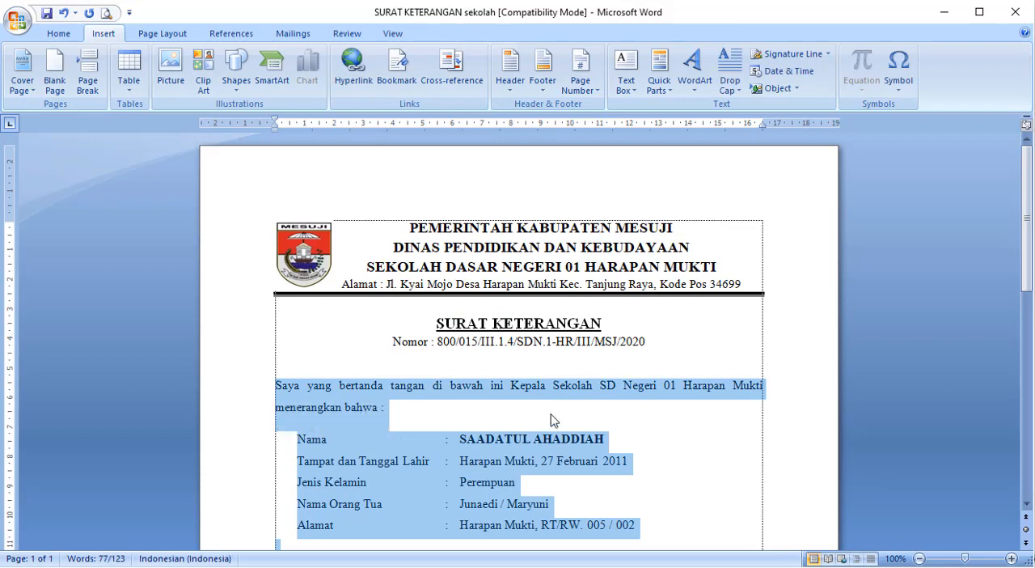
click(744, 359)
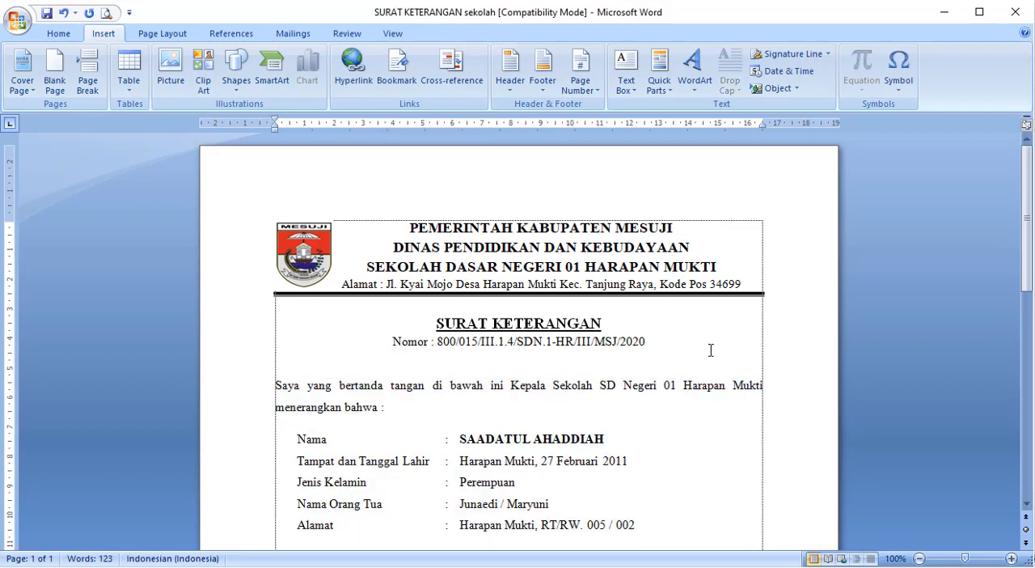
drag(709, 351, 253, 240)
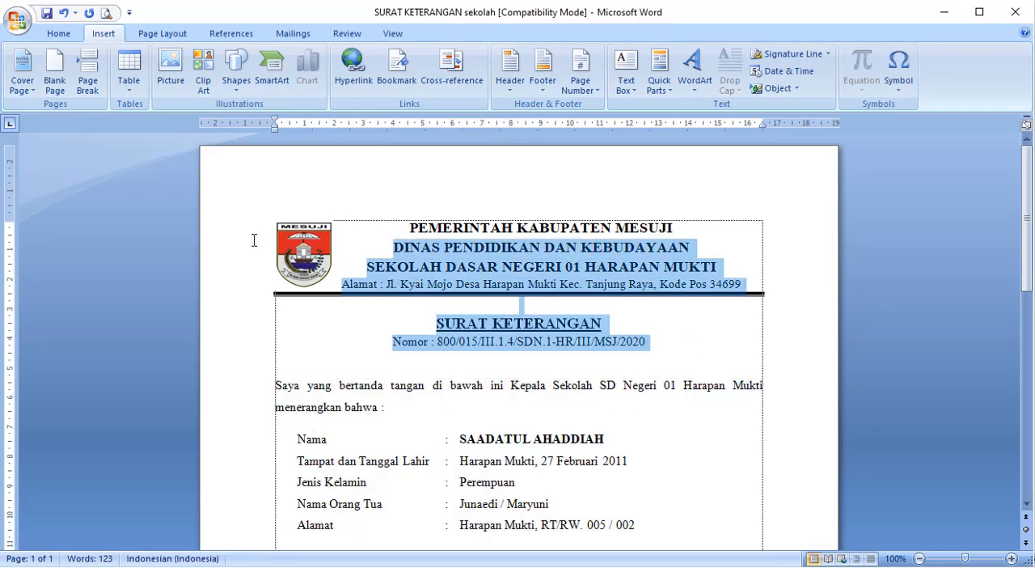
click(557, 388)
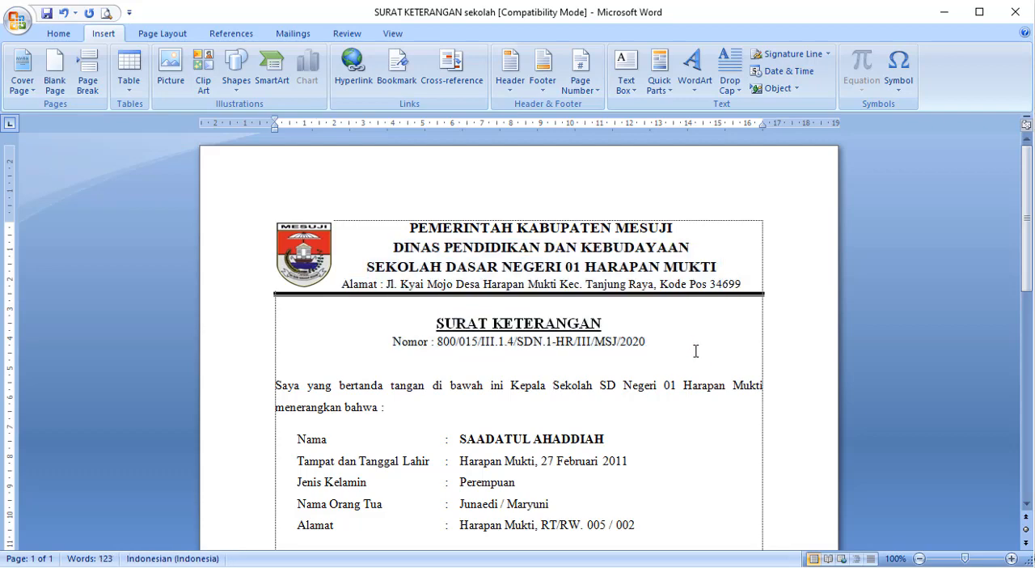
drag(695, 351, 291, 207)
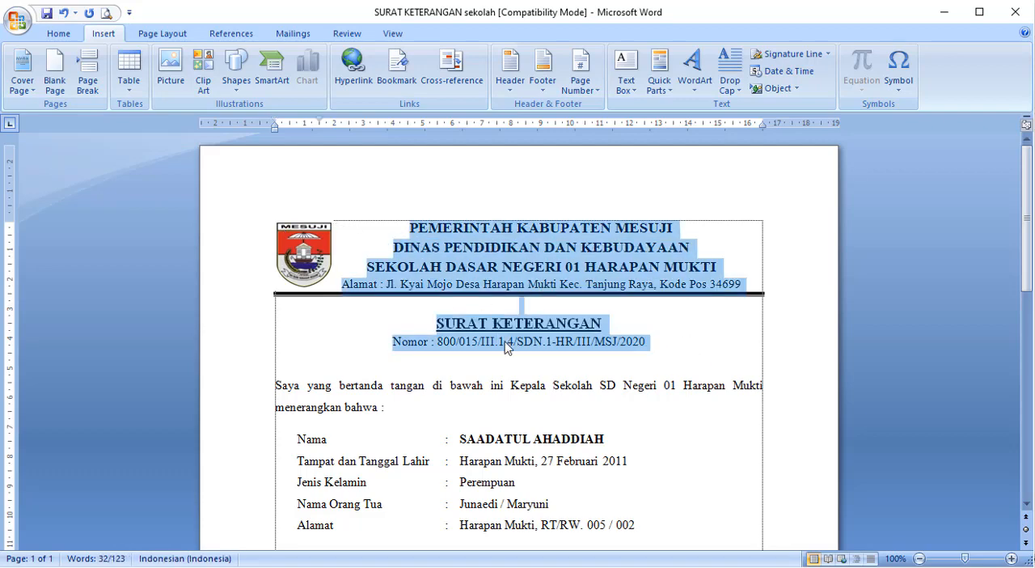
scroll(507, 347, down, 10)
drag(455, 358, 613, 382)
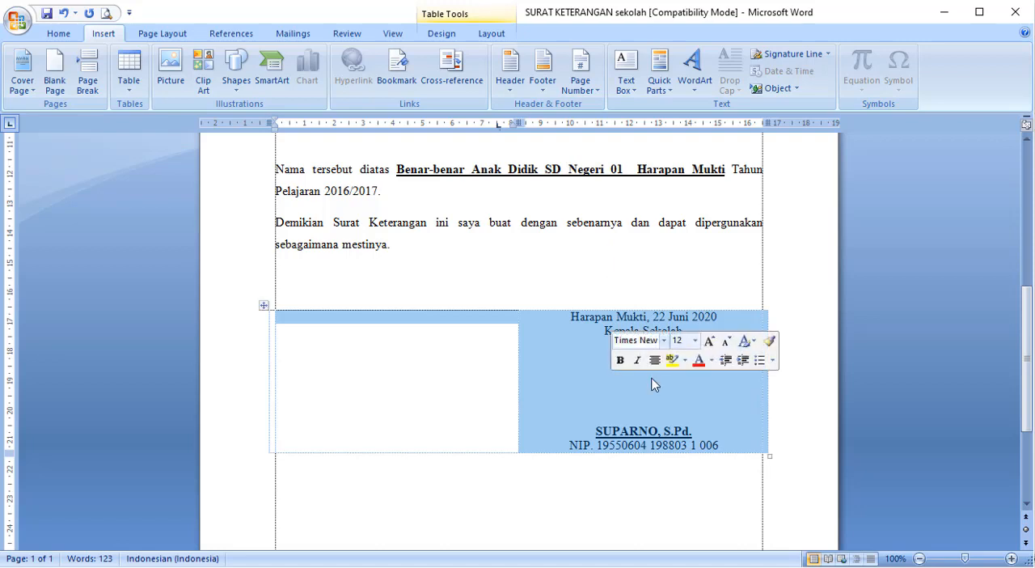
click(661, 428)
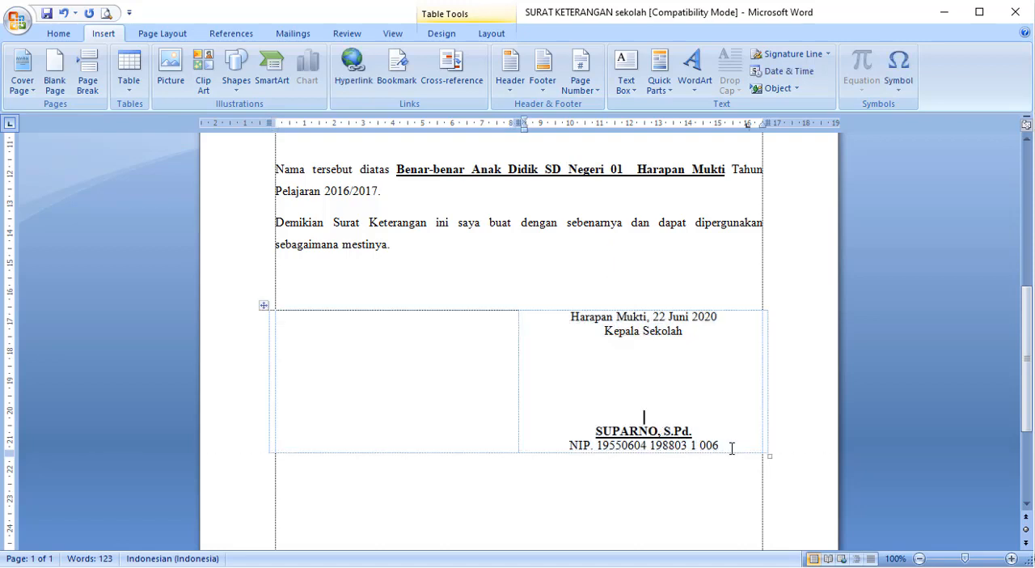
mouse_move(730, 448)
mouse_down()
mouse_move(617, 360)
mouse_move(555, 330)
mouse_up()
scroll(554, 321, up, 4)
scroll(554, 321, up, 5)
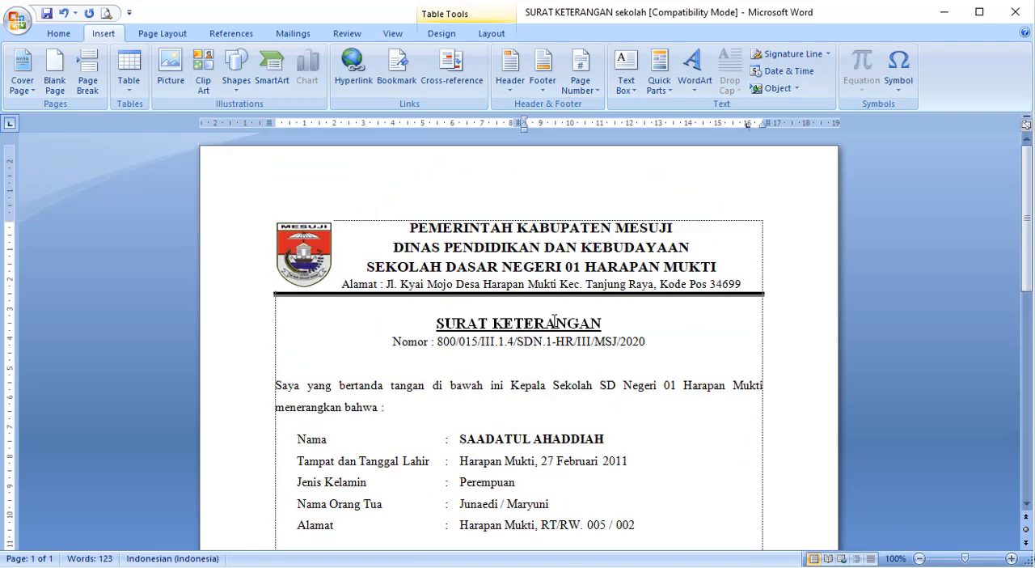
drag(684, 346, 408, 229)
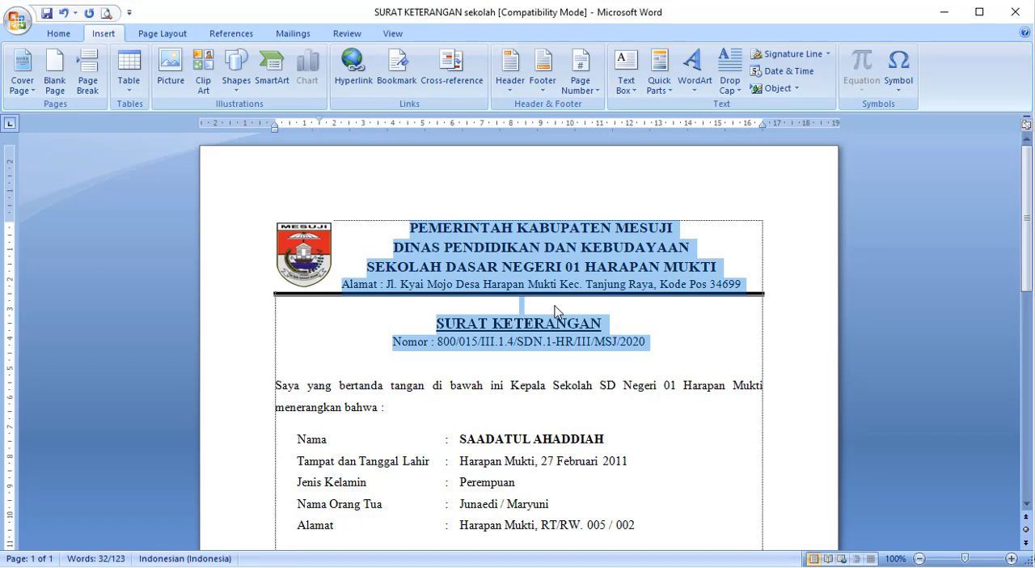
click(554, 409)
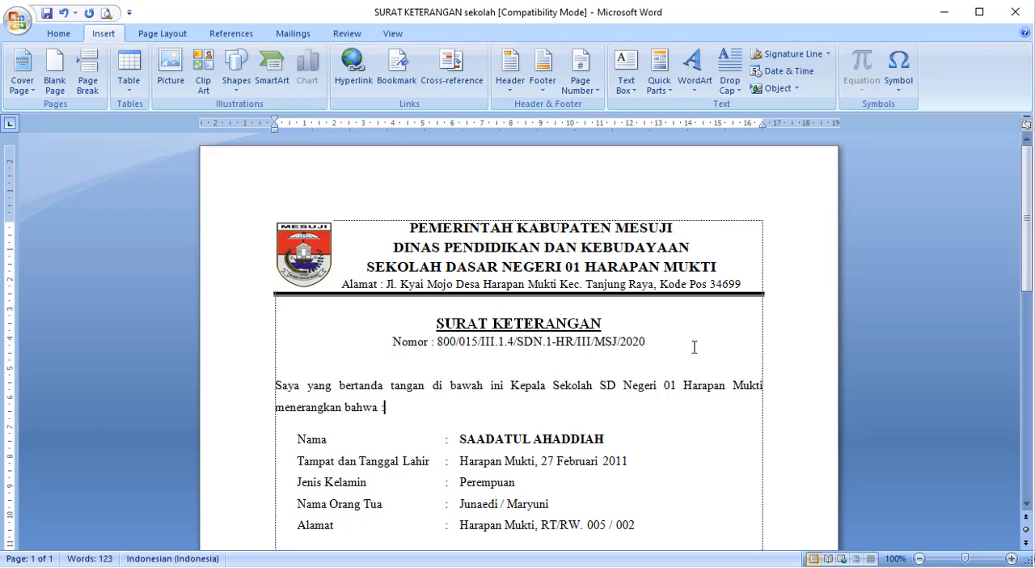
drag(694, 347, 240, 224)
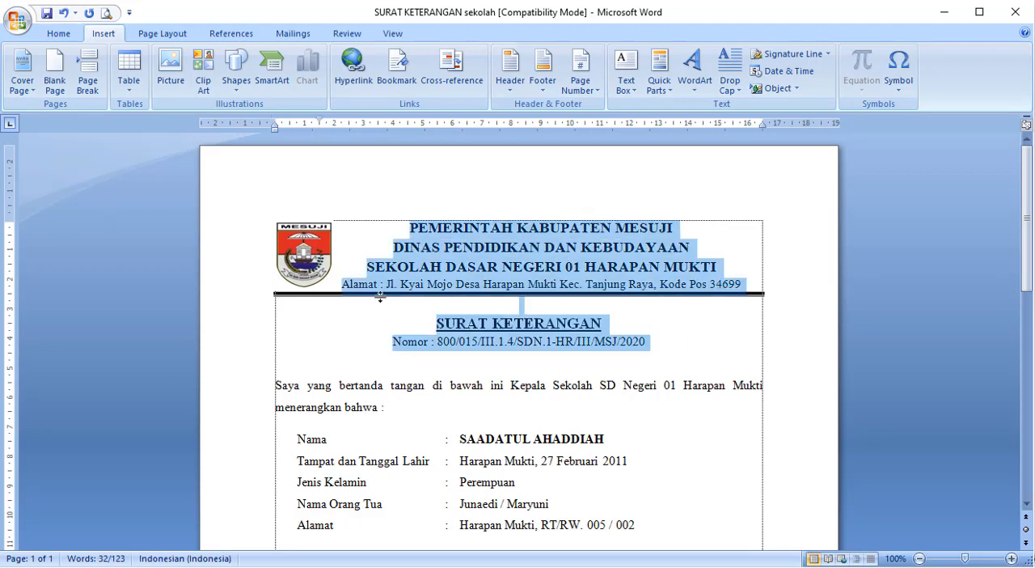
click(572, 402)
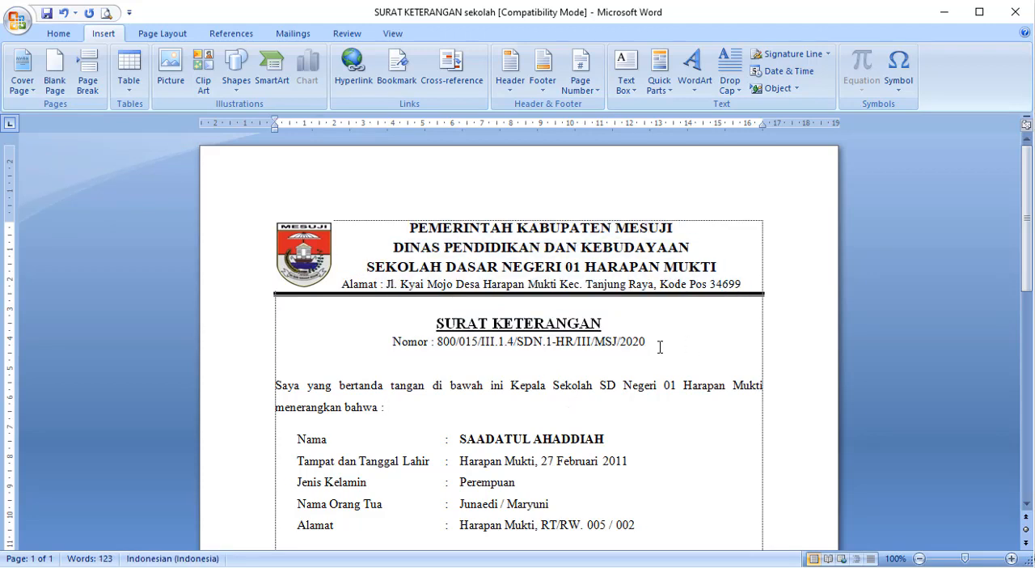
drag(652, 342, 380, 266)
click(390, 356)
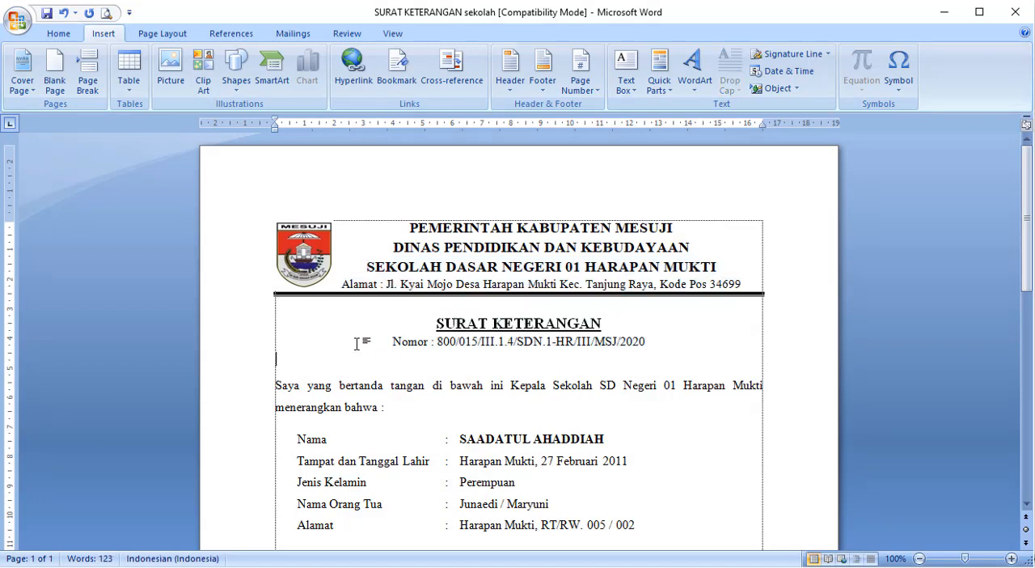
- Save the letterhead together with the SURAT KETERANGAN title and number line as a building block named kop in the AutoText gallery
drag(365, 342, 237, 224)
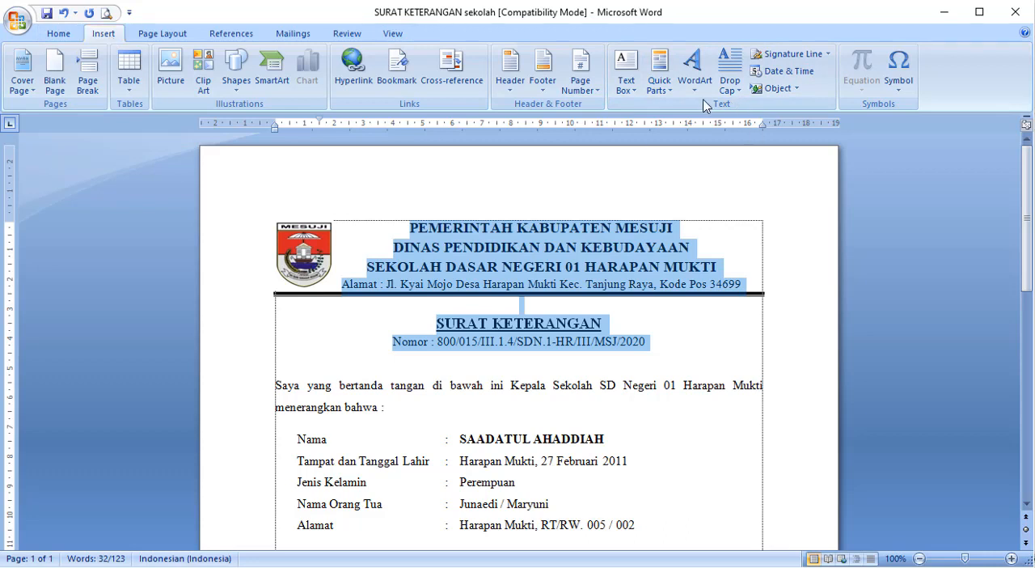
click(662, 90)
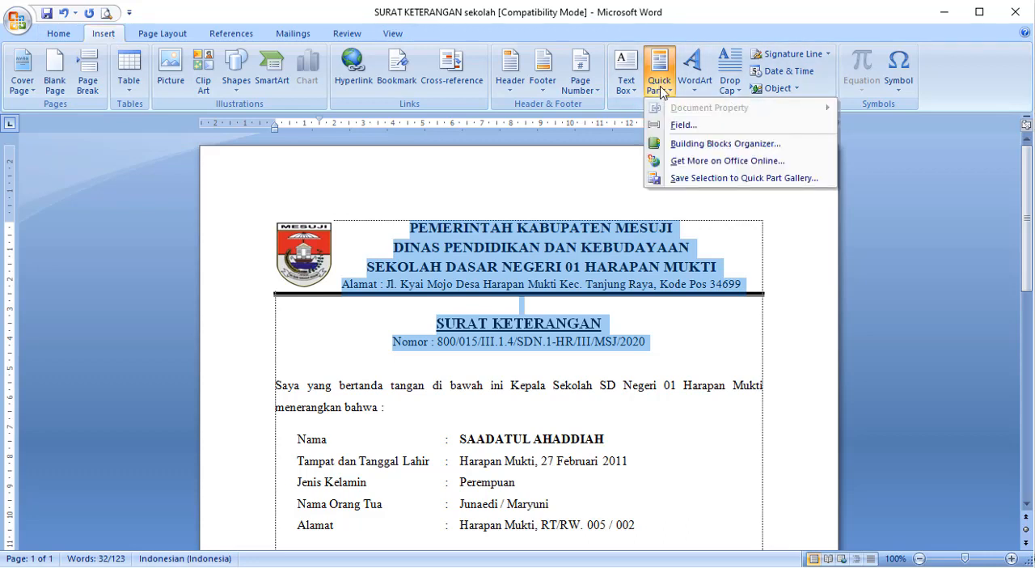
click(683, 178)
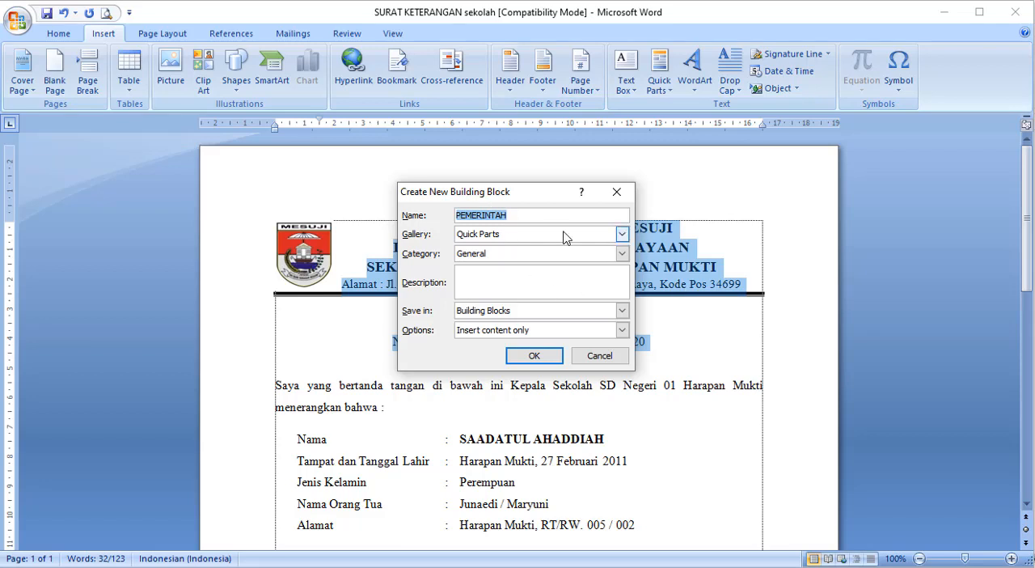
text(kop)
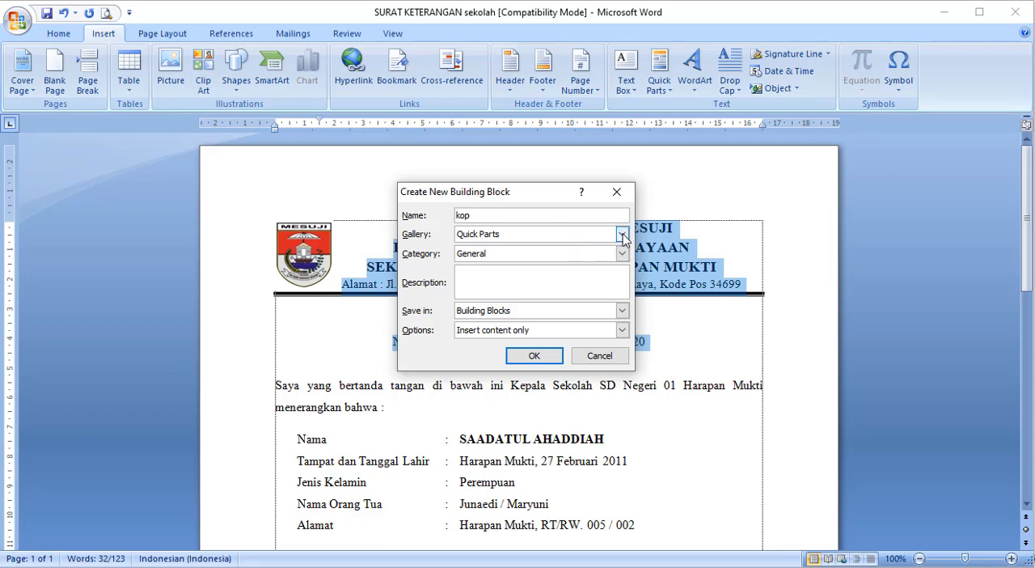
click(622, 233)
click(546, 247)
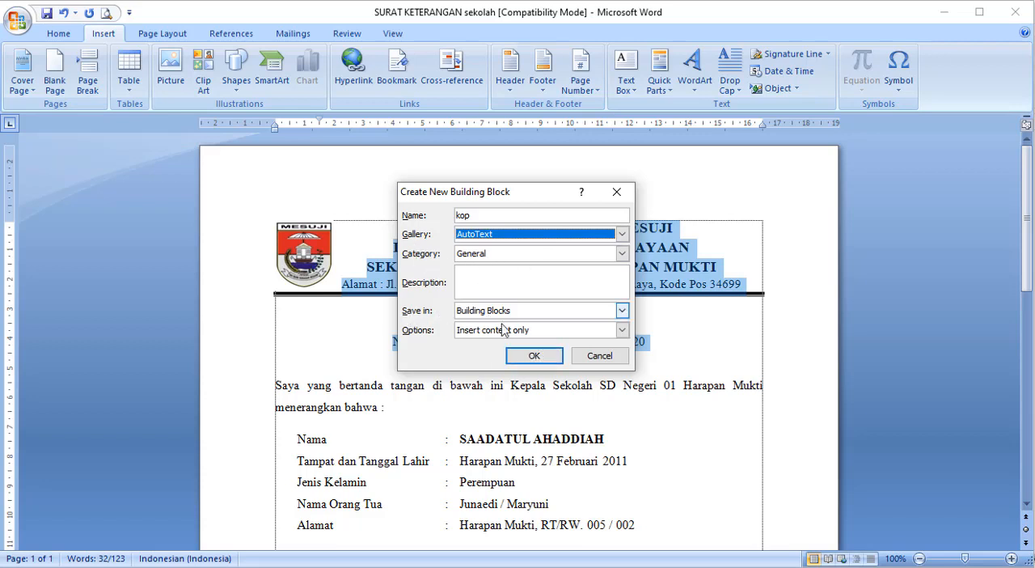
click(533, 357)
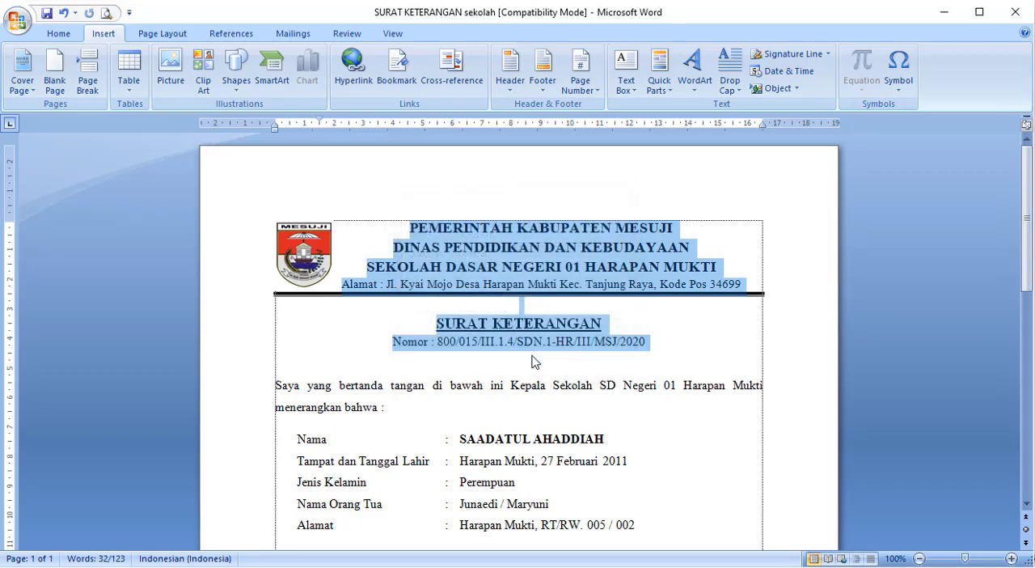
- Save the whole signature table beneath the letter text as a building block named ttd in the AutoText gallery
scroll(582, 366, down, 12)
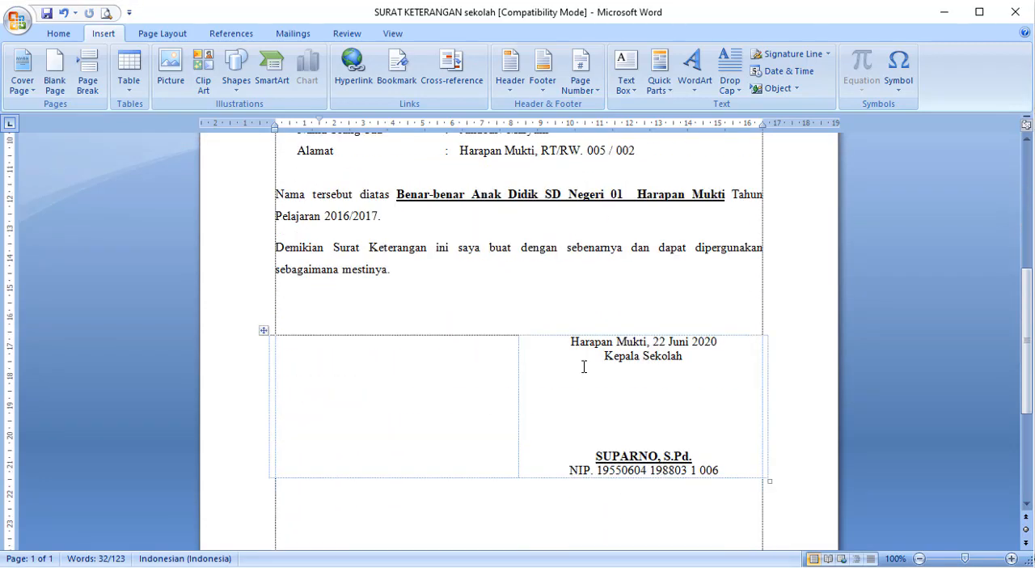
drag(467, 313, 605, 307)
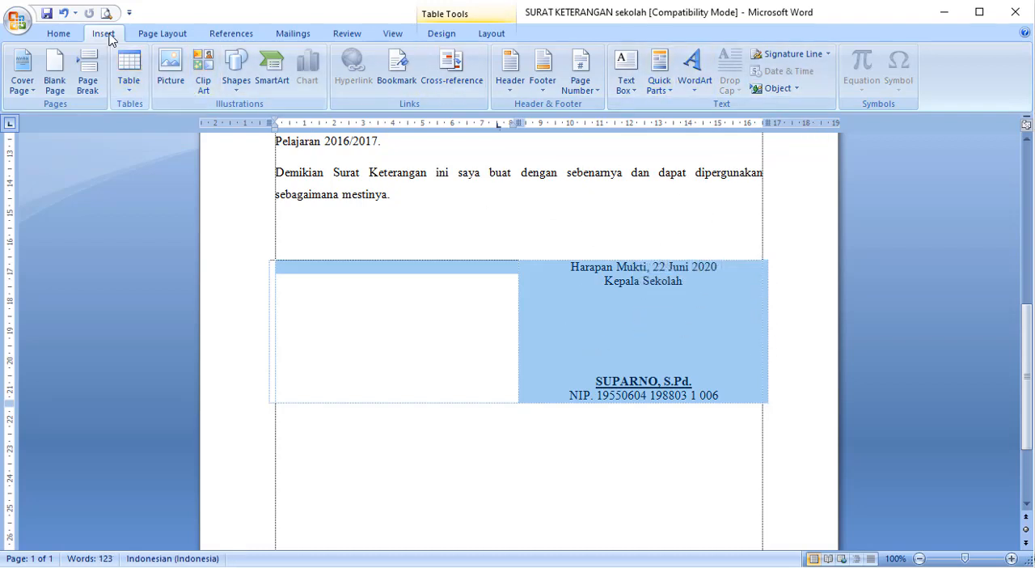
drag(480, 347, 686, 342)
click(669, 96)
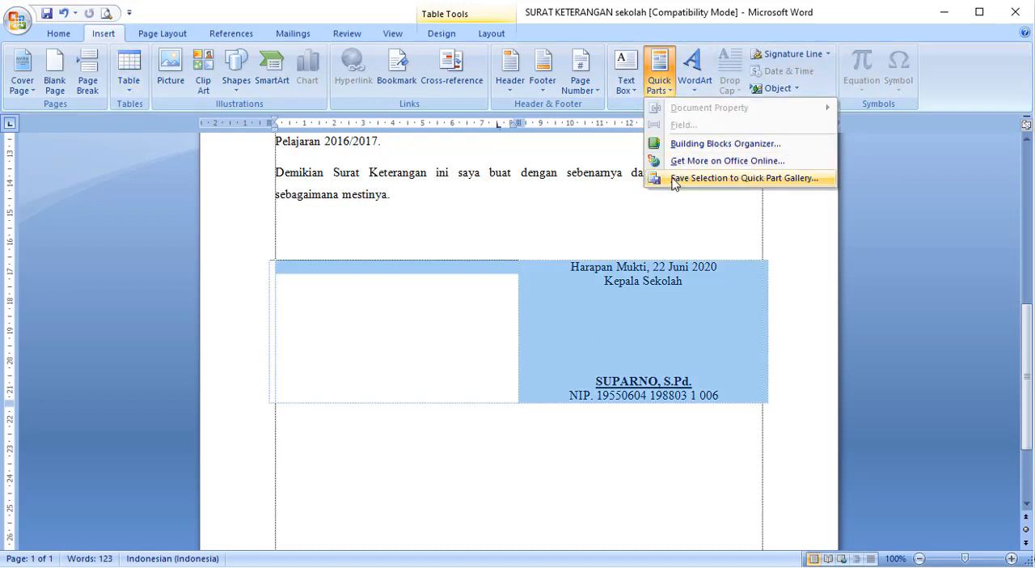
click(670, 177)
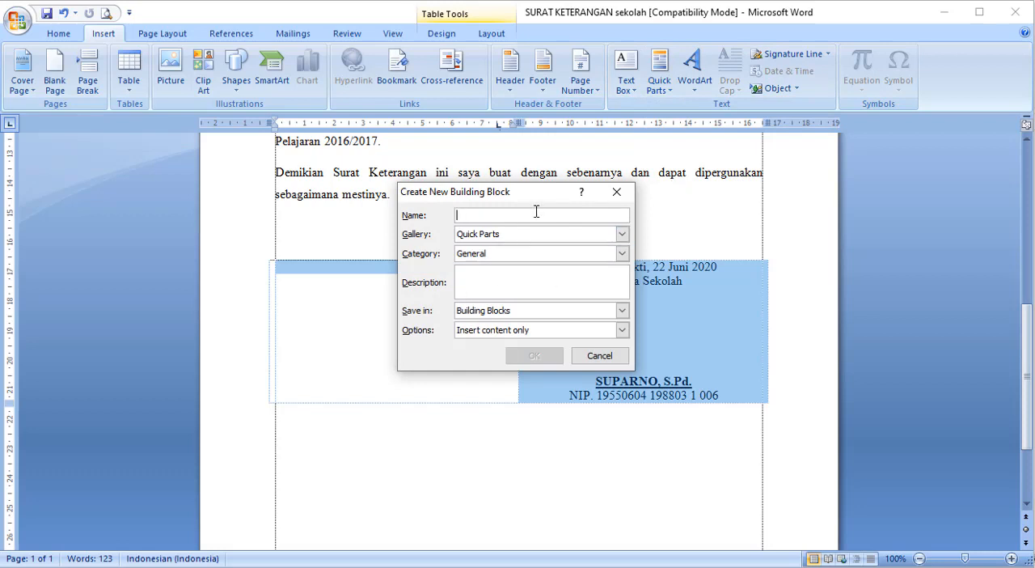
text(ttd)
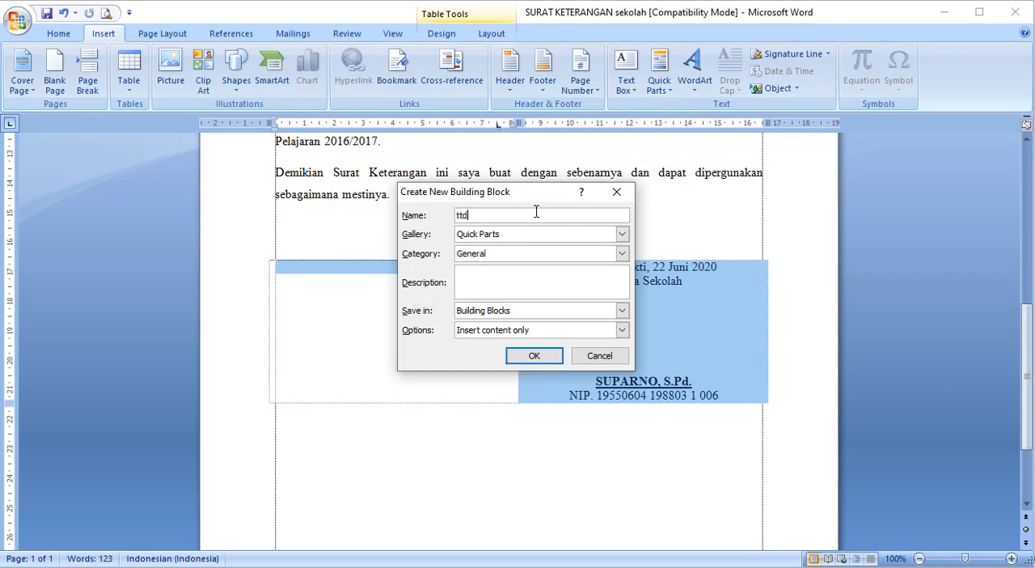
click(621, 234)
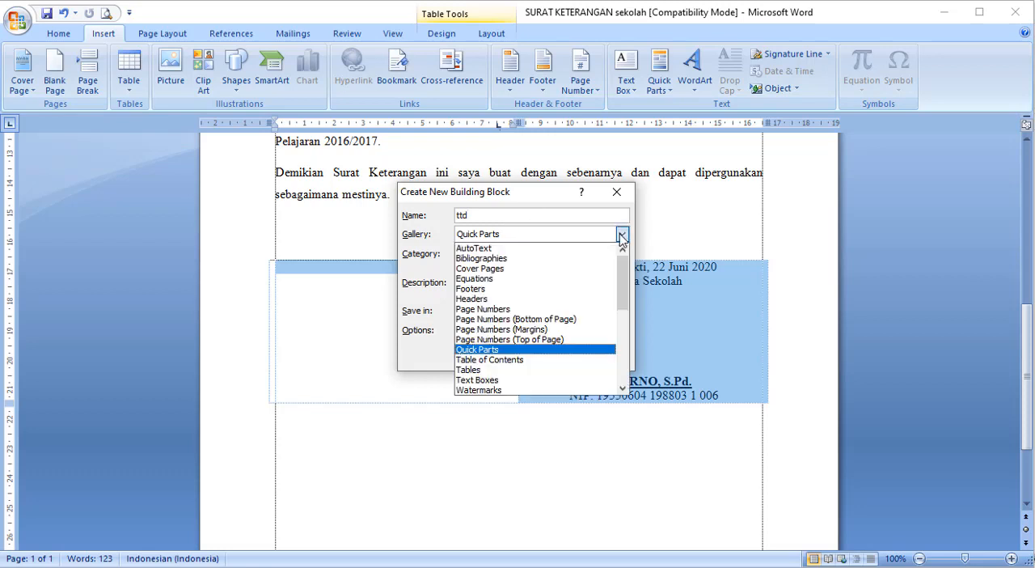
click(543, 247)
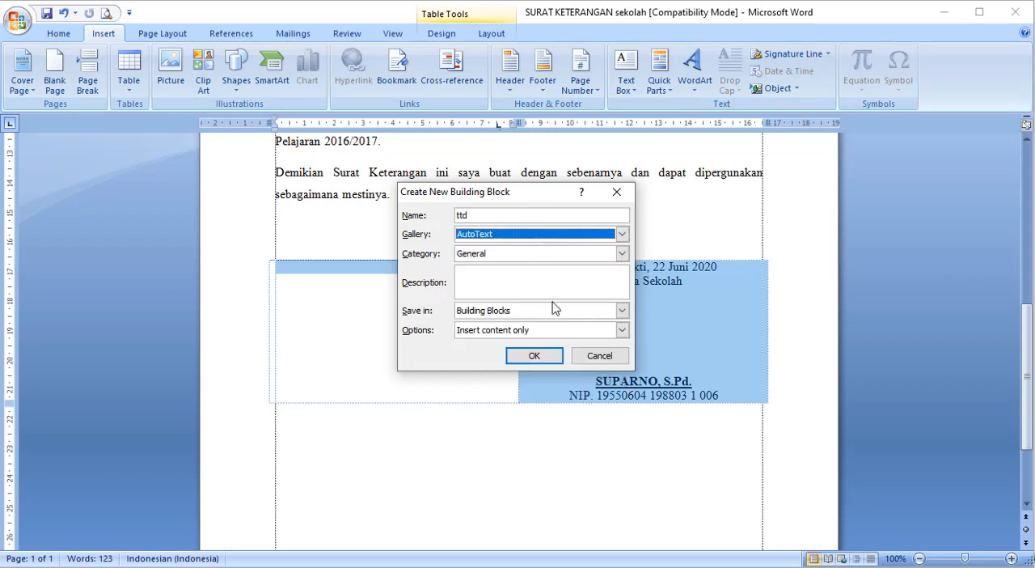
click(546, 355)
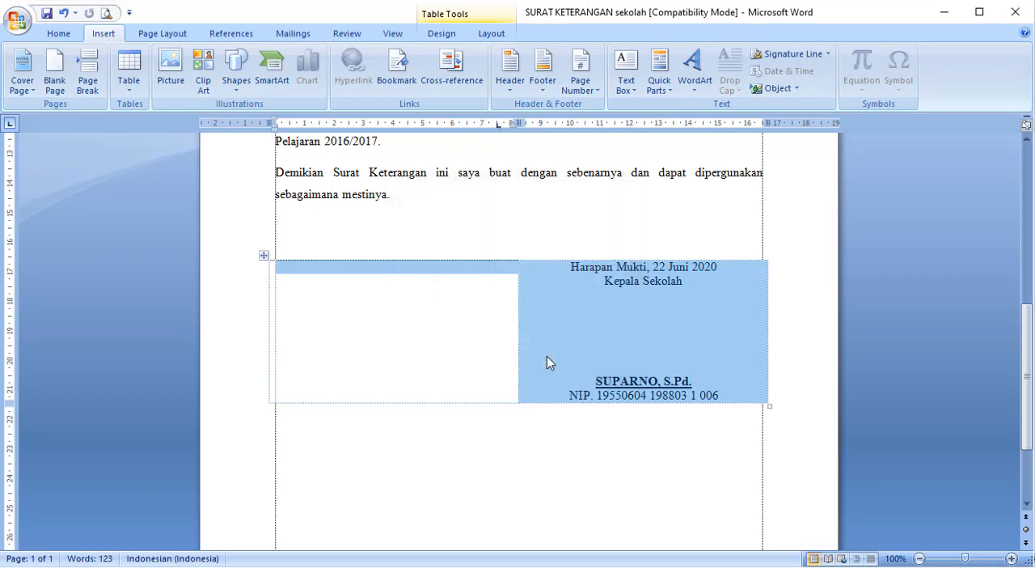
click(609, 187)
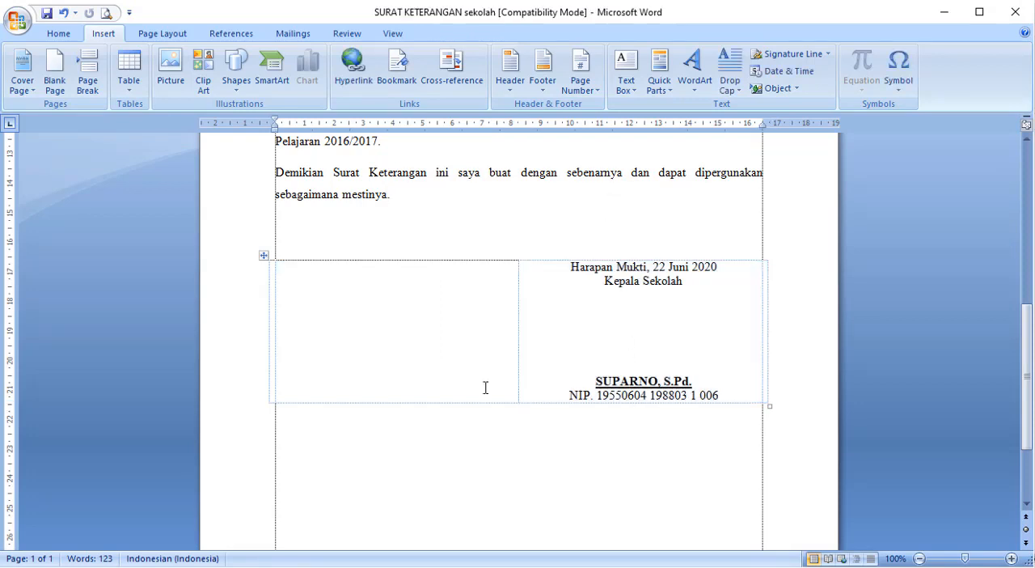
- Create a new blank document for testing the saved AutoText entries
click(24, 26)
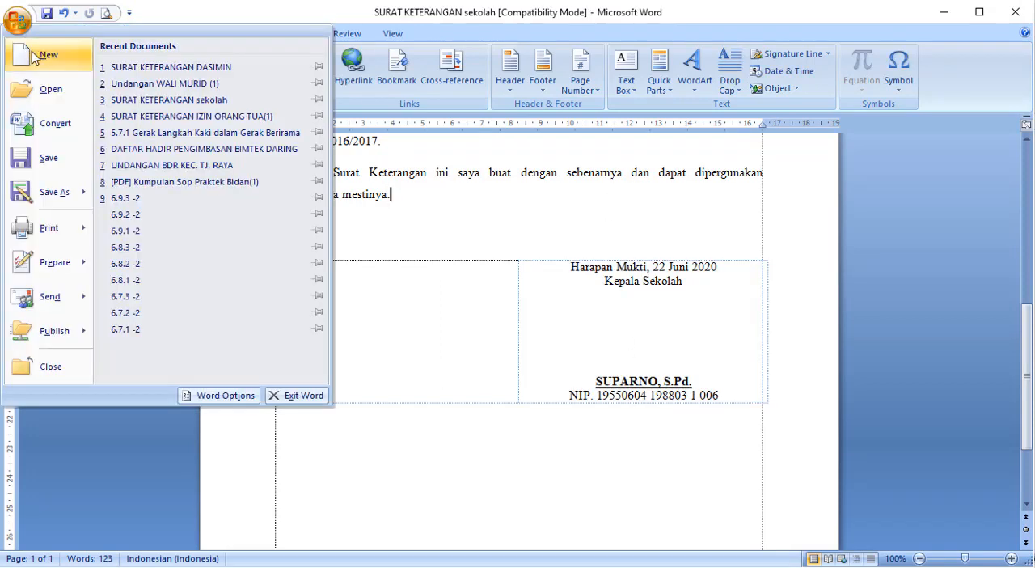
click(47, 54)
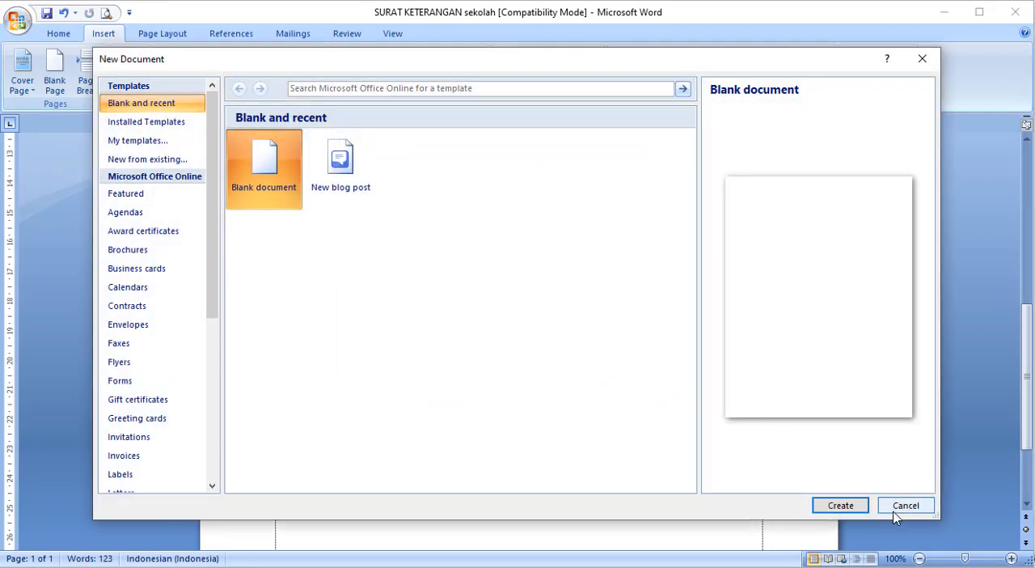
click(847, 506)
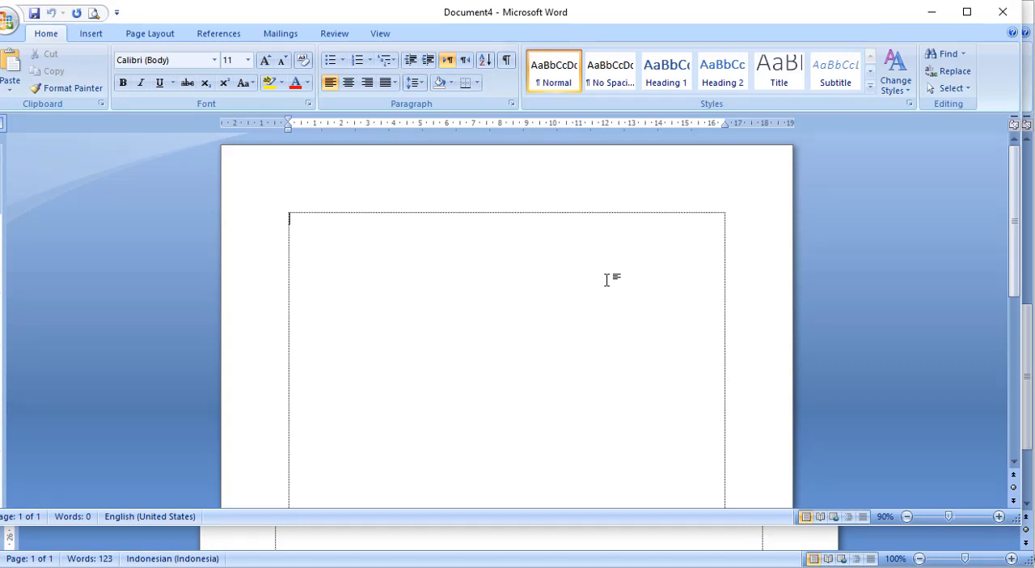
- Insert the full letter into the blank document from its AutoText name suket and enlarge the document window
text(suket)
drag(620, 21, 634, 22)
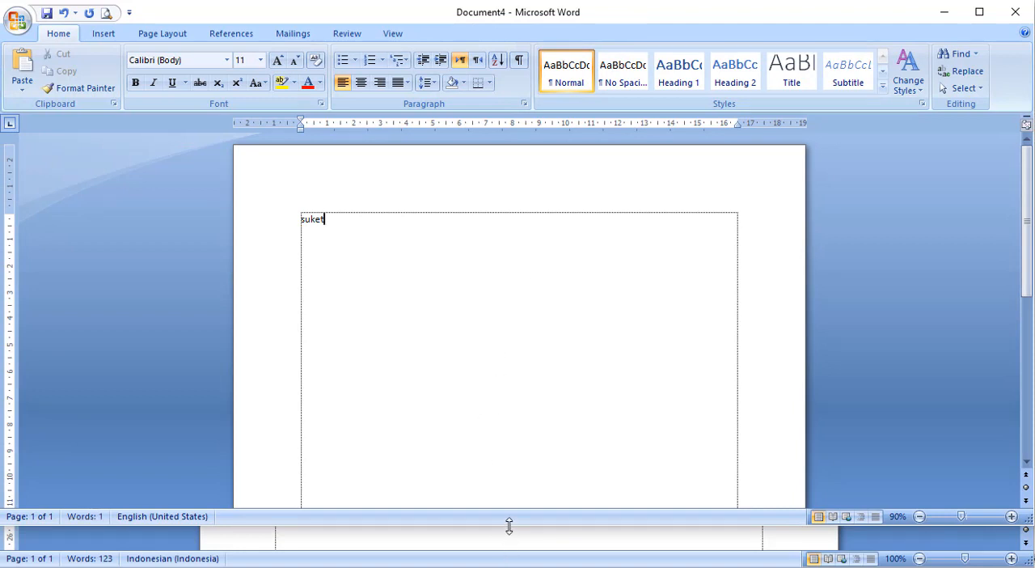
drag(511, 527, 516, 564)
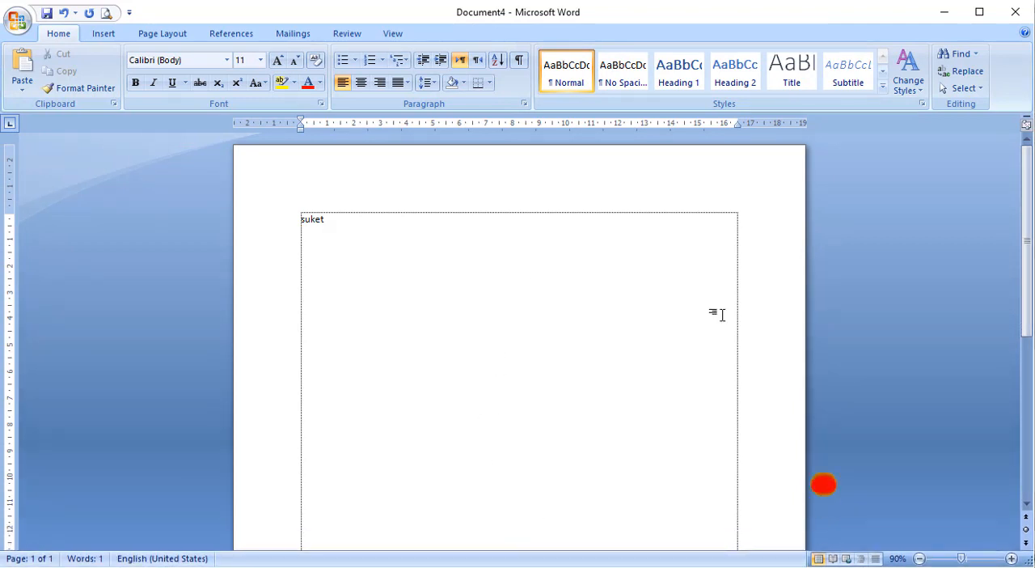
key(F3)
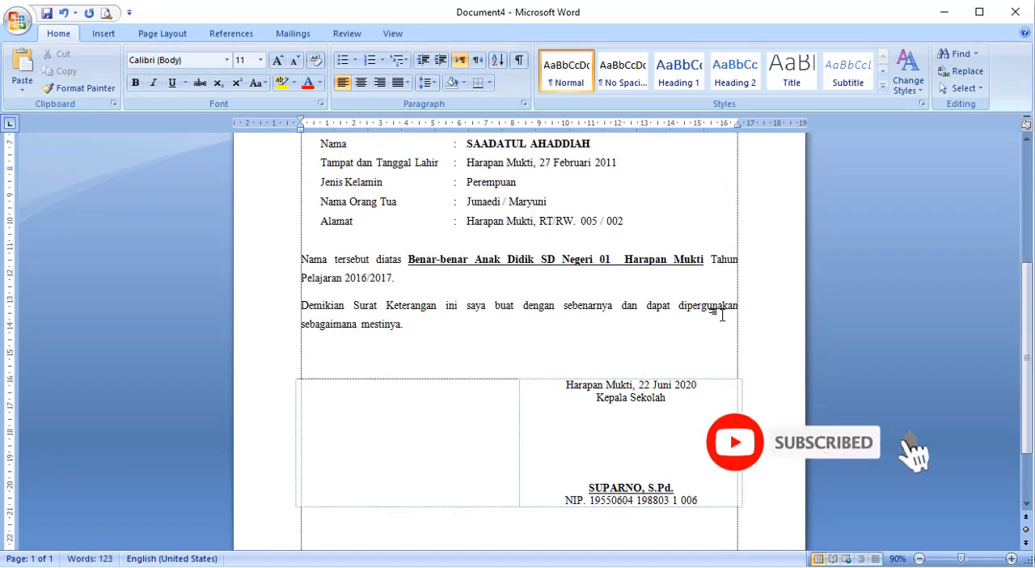
scroll(736, 353, up, 5)
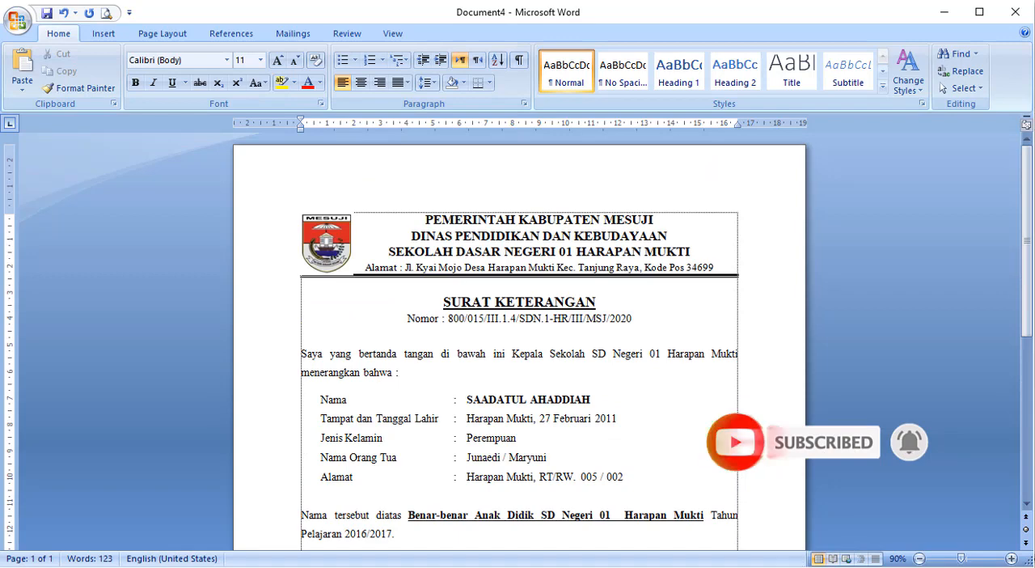
- Compare the inserted letter with the original certificate letter, checking the inserted copy from letterhead to signature block
mouse_move(781, 564)
click(718, 530)
scroll(626, 388, up, 10)
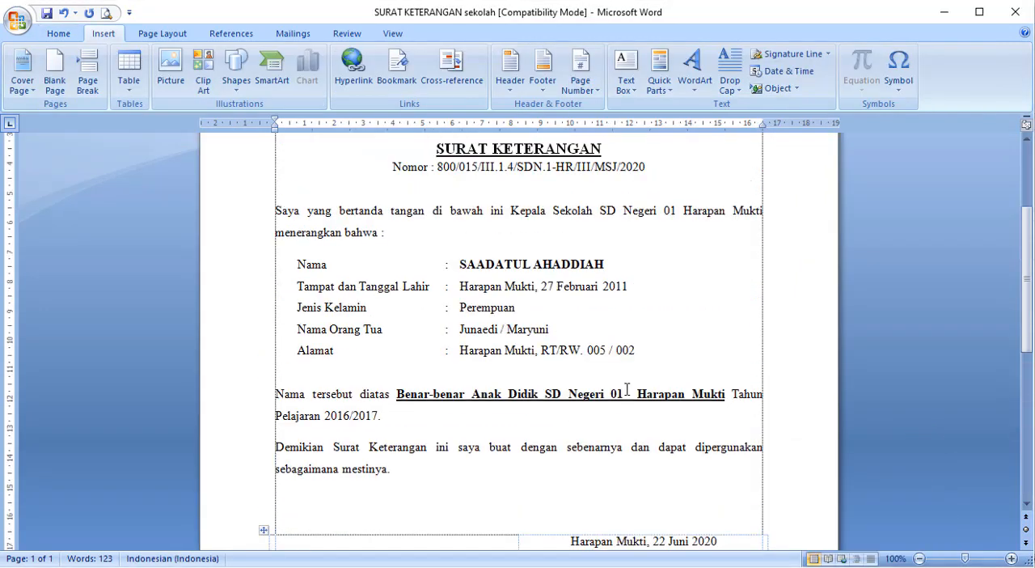
mouse_move(776, 563)
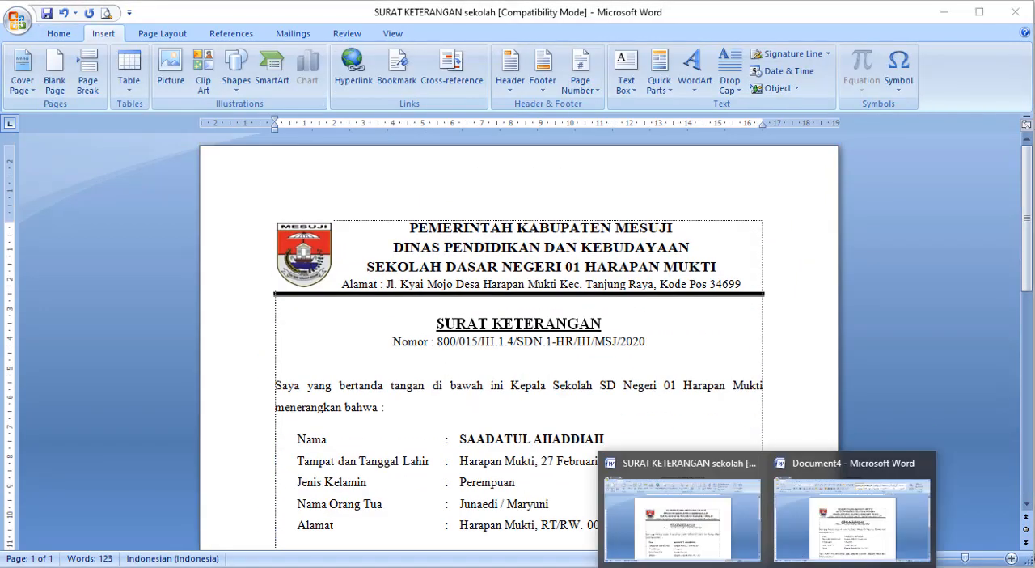
click(855, 536)
click(634, 339)
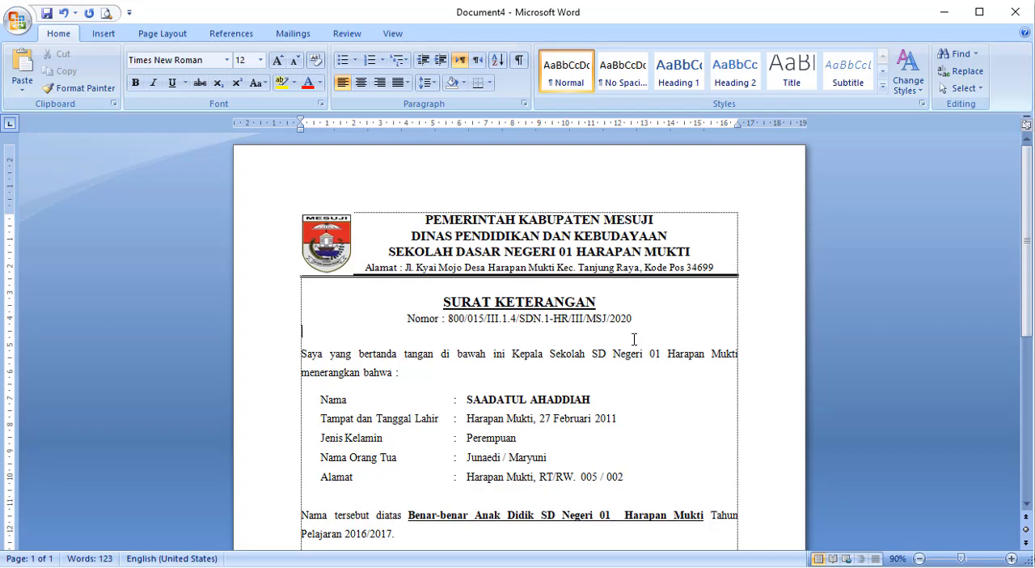
scroll(633, 342, down, 2)
scroll(622, 342, up, 2)
scroll(609, 342, down, 2)
scroll(609, 339, up, 2)
- Clear the whole trial document and insert only the letterhead from its AutoText name kop
key(ctrl+a)
key(Delete)
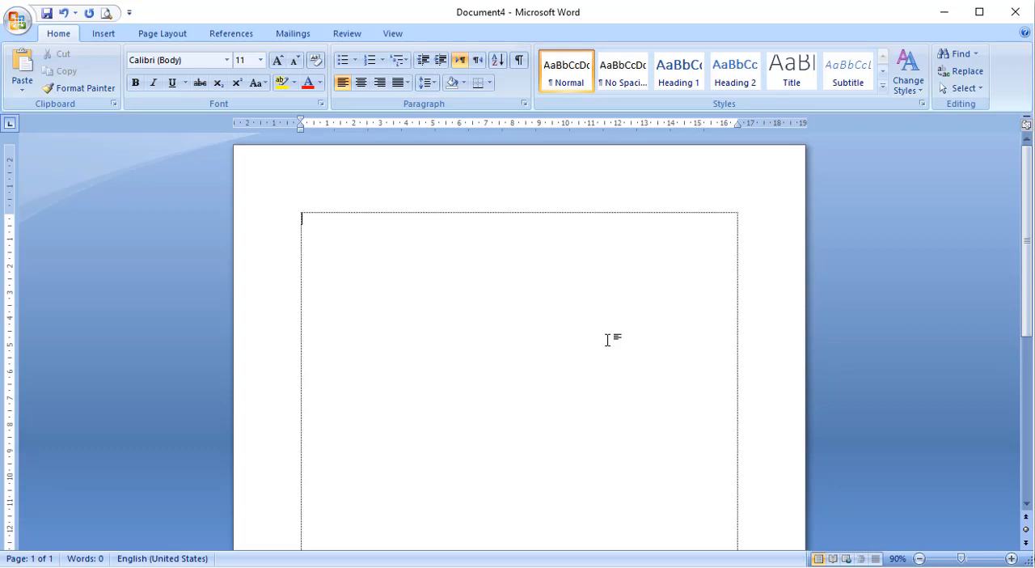
text(kop)
key(F3)
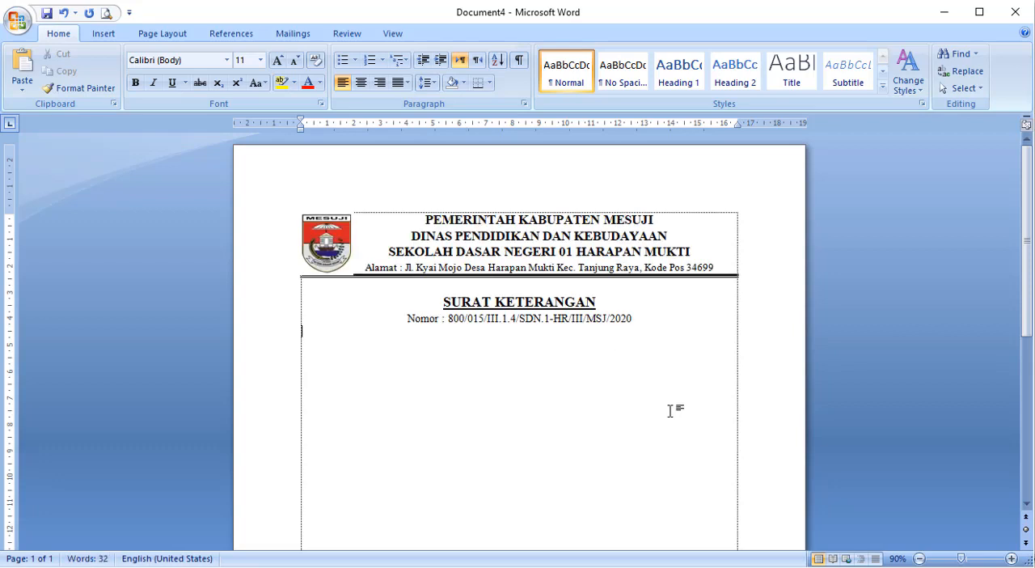
- Write ten short lines of random placeholder text below the letter number, from Jkfl;sjgfs to Jkgfs;
text(Jkfl;sjgfs gjfkslgfs)
key(Return)
text(Jkgf;ls)
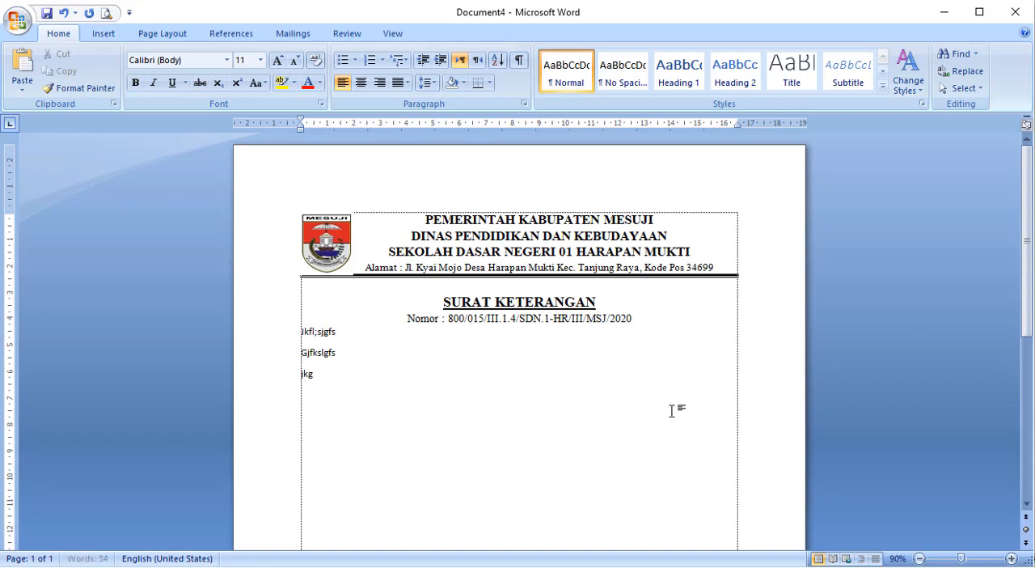
key(Return)
text(Jkf;s)
key(Return)
text(Jkgf;lss Jgkfsl;sg Jgks;s)
key(Return)
text(Jgkfs;s)
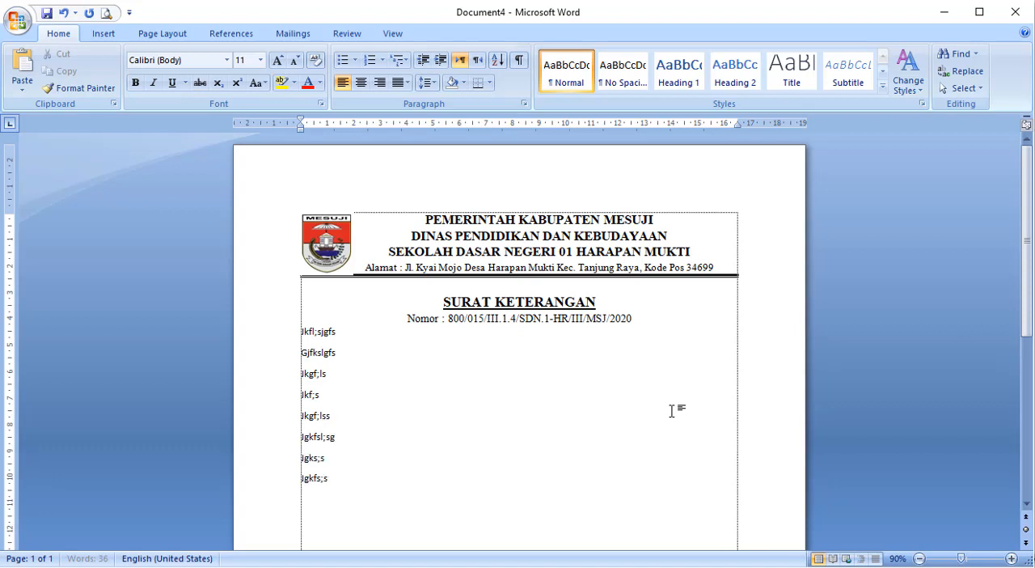
text( Jgkfl;s)
key(Return)
text(Jkgfs;)
- Insert the signature block below the placeholder lines from its AutoText name ttd and review the assembled letter
scroll(671, 411, down, 1)
scroll(388, 376, down, 2)
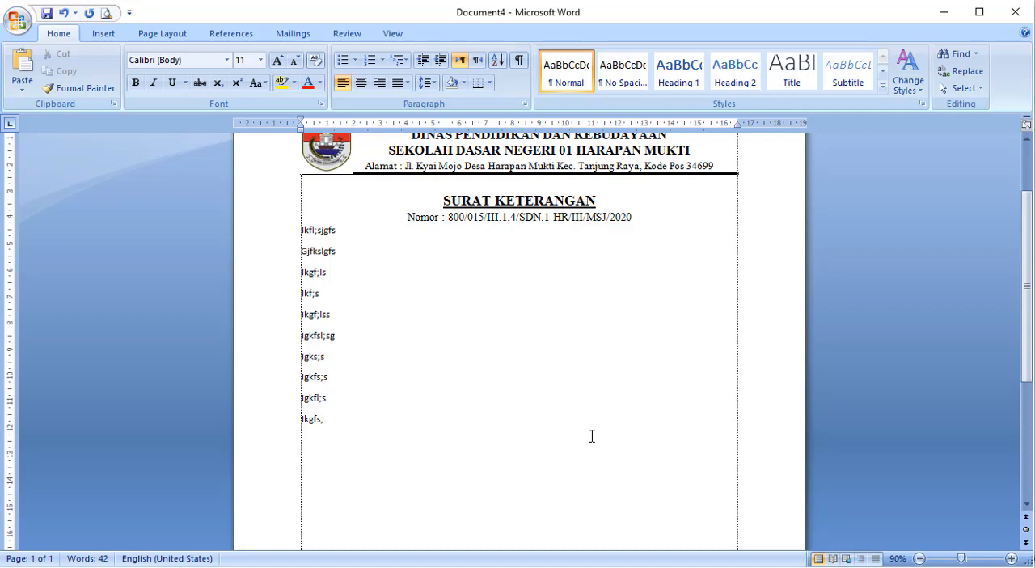
text(ttd)
key(F3)
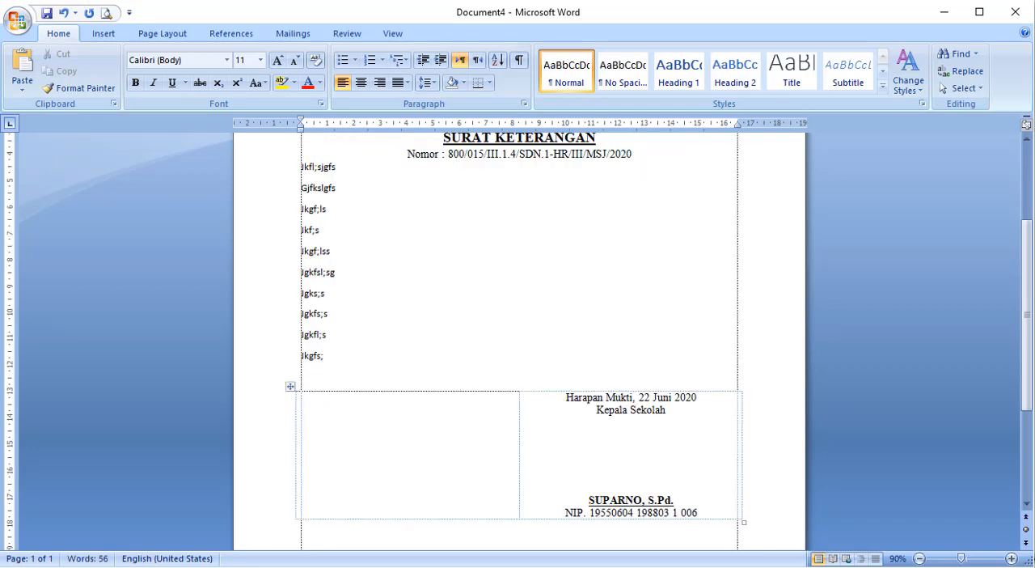
scroll(458, 421, down, 3)
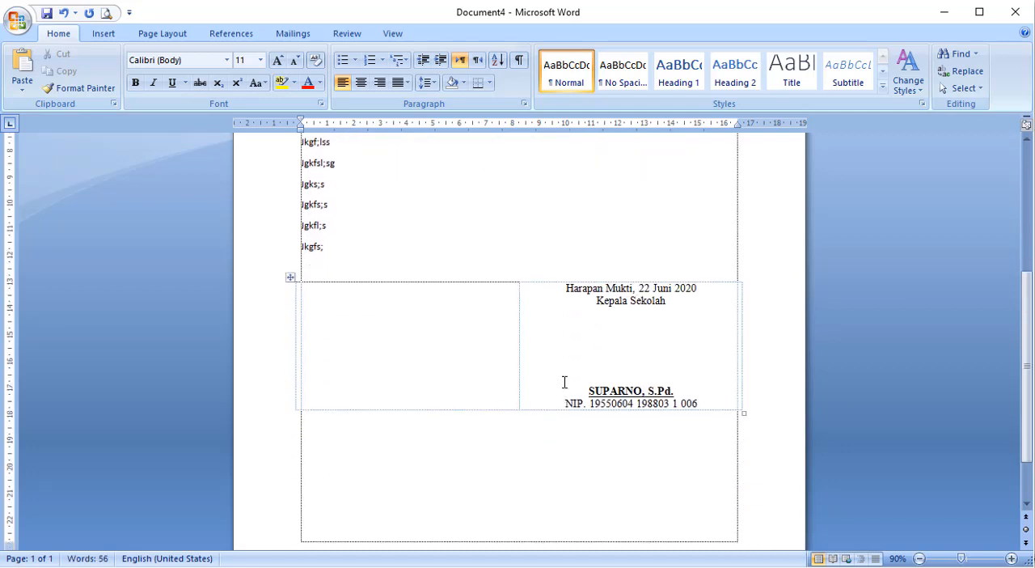
scroll(564, 383, down, 2)
scroll(564, 383, up, 6)
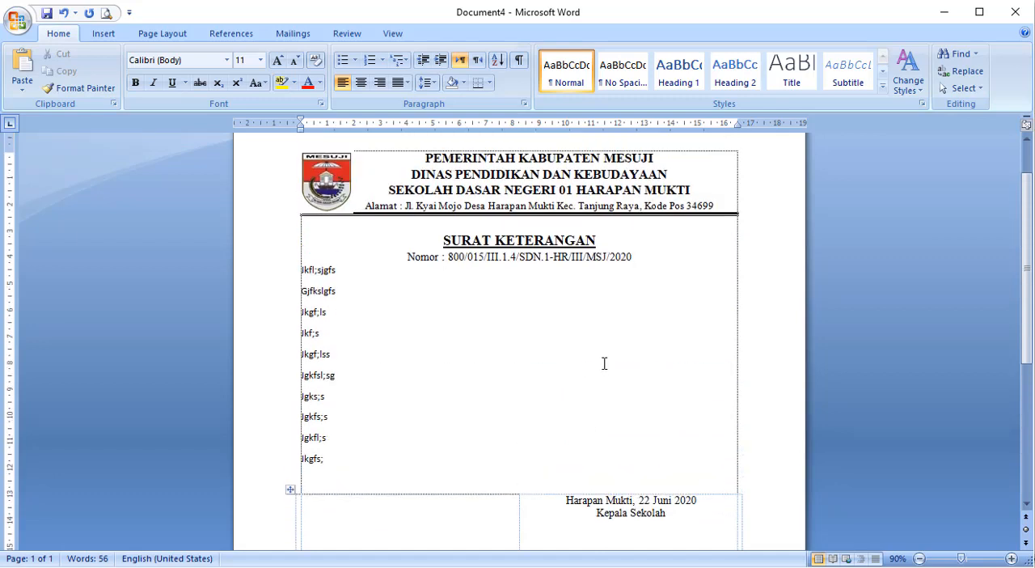
scroll(604, 363, down, 5)
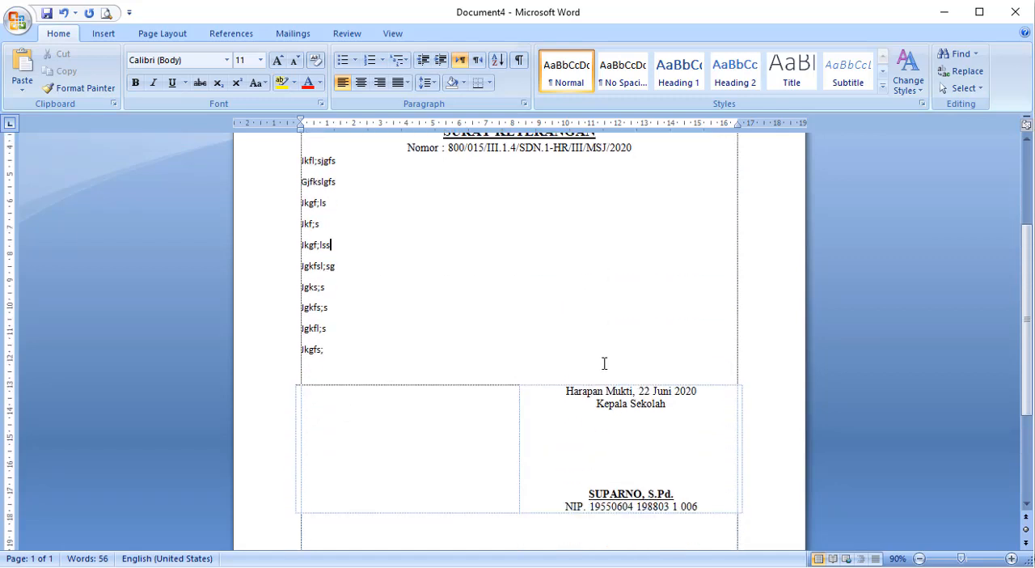
scroll(604, 363, up, 6)
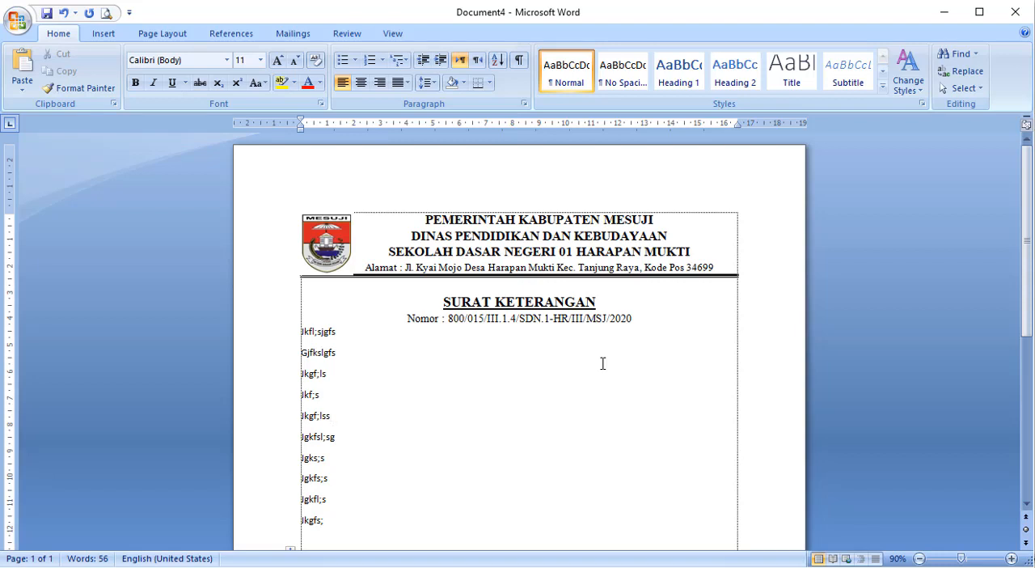
- Clear the whole trial document, from the letterhead to the signature block
scroll(602, 363, down, 1)
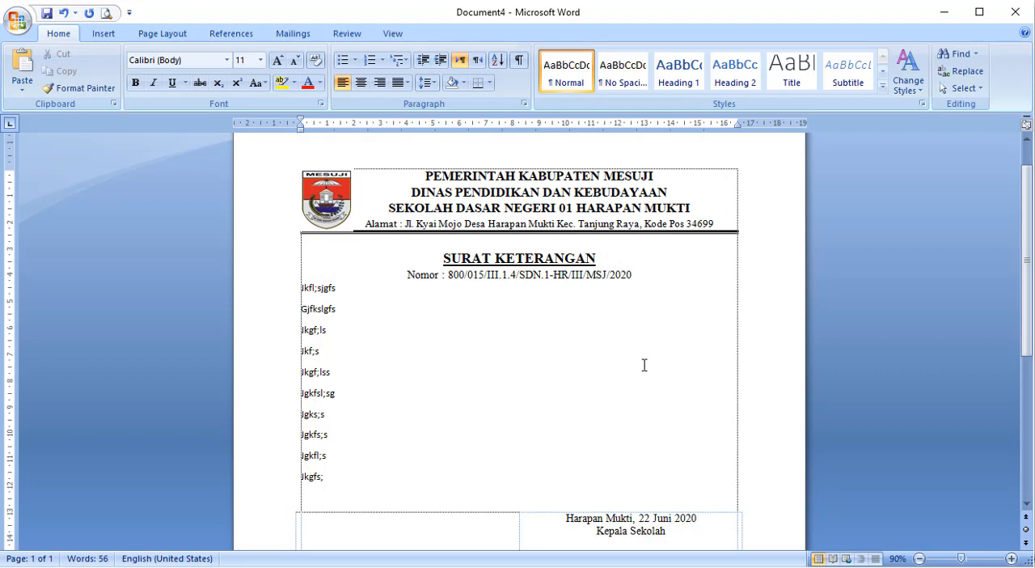
key(ctrl+a)
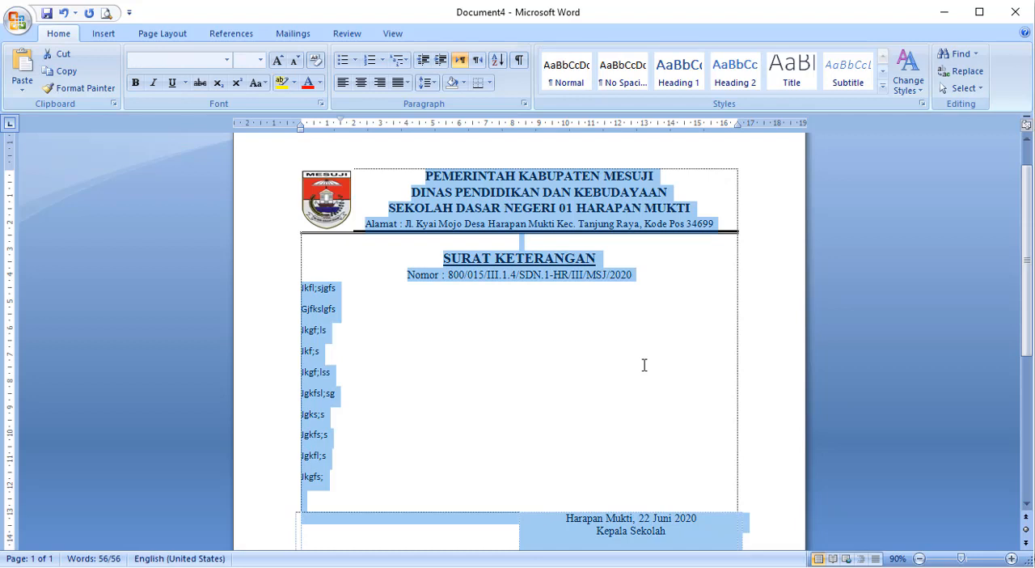
key(Delete)
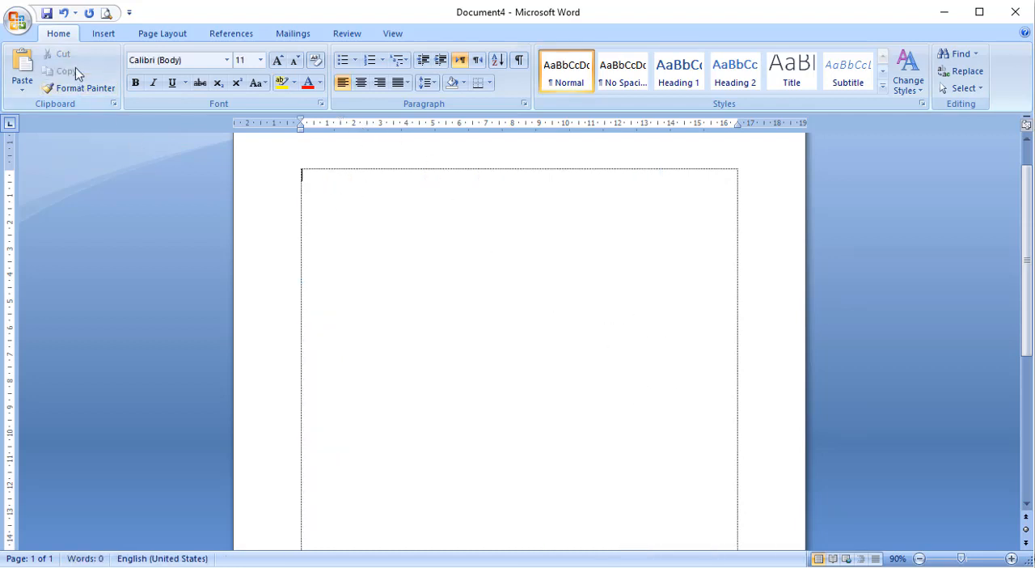
- Open the Building Blocks Organizer and preview the saved AutoText entries kop, ttd and SUKET
click(102, 33)
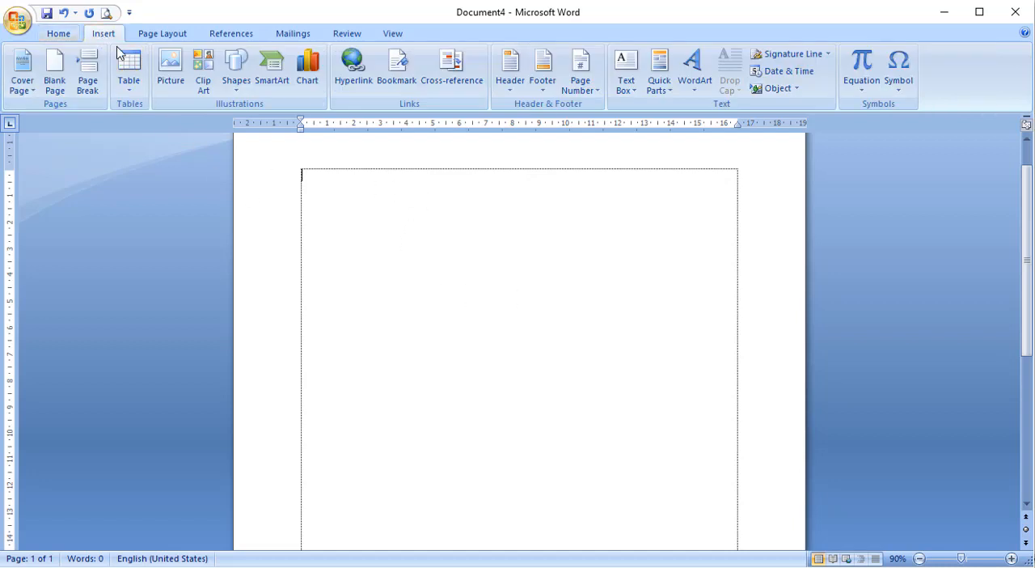
click(672, 95)
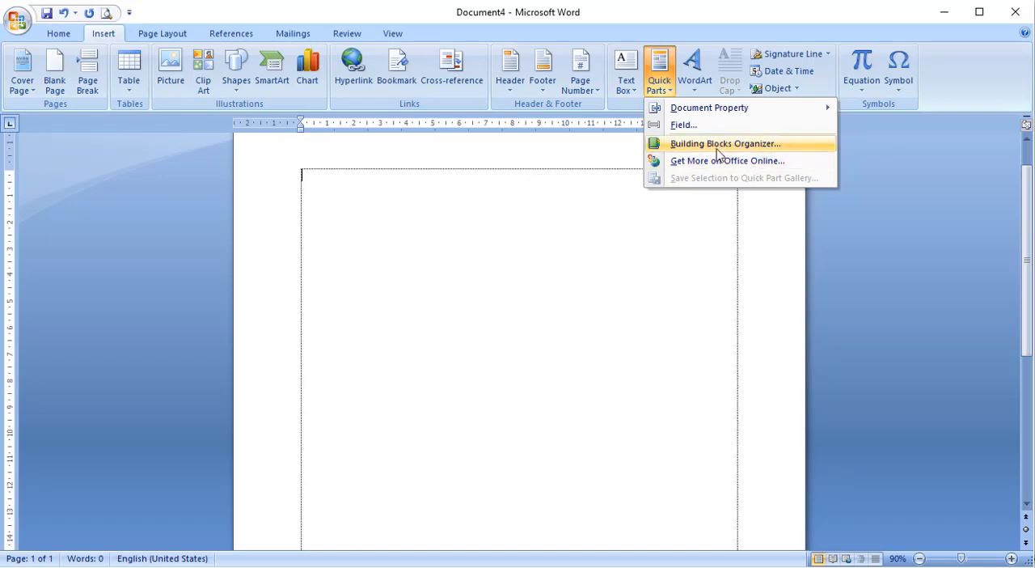
click(568, 256)
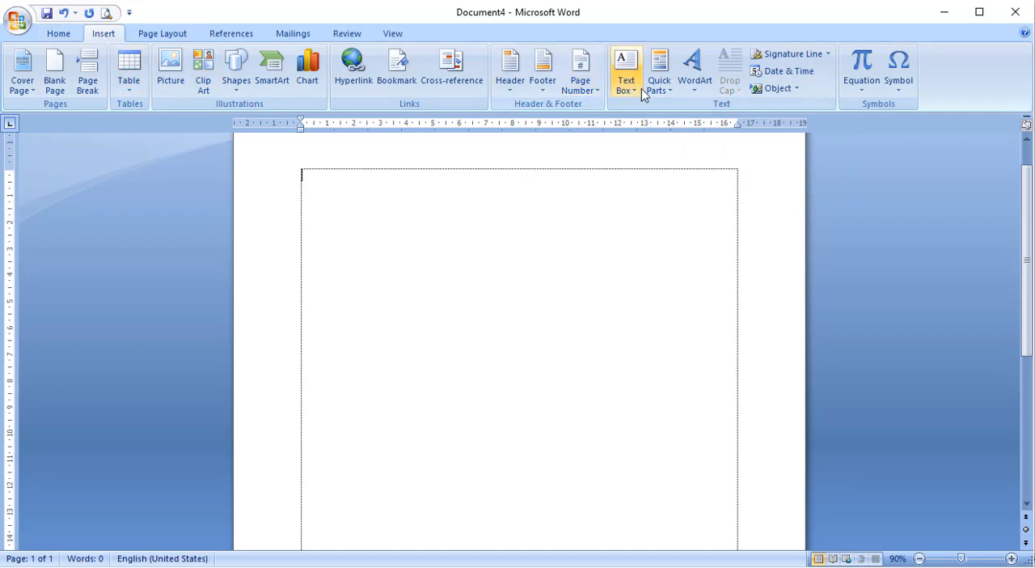
click(664, 90)
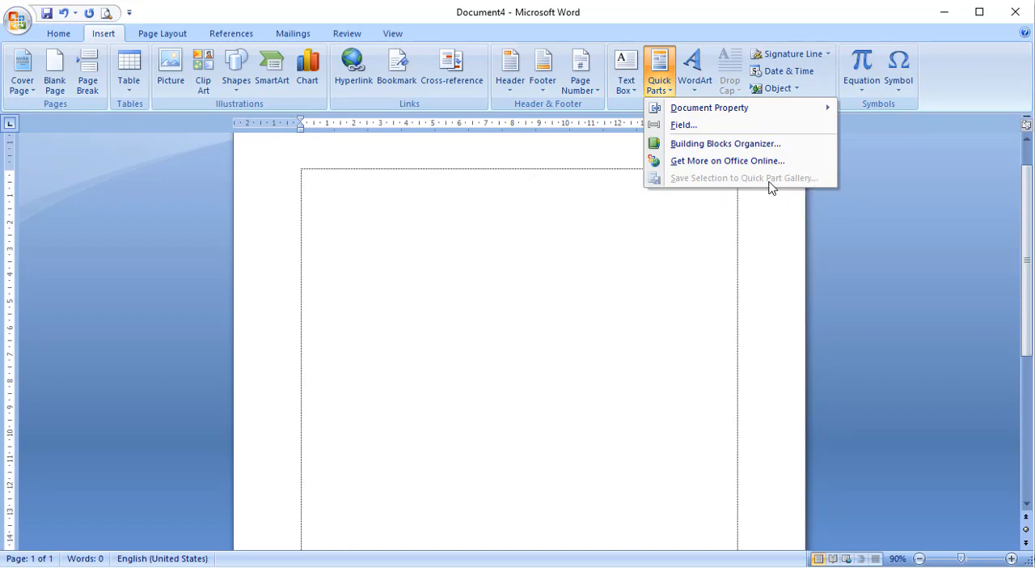
click(699, 146)
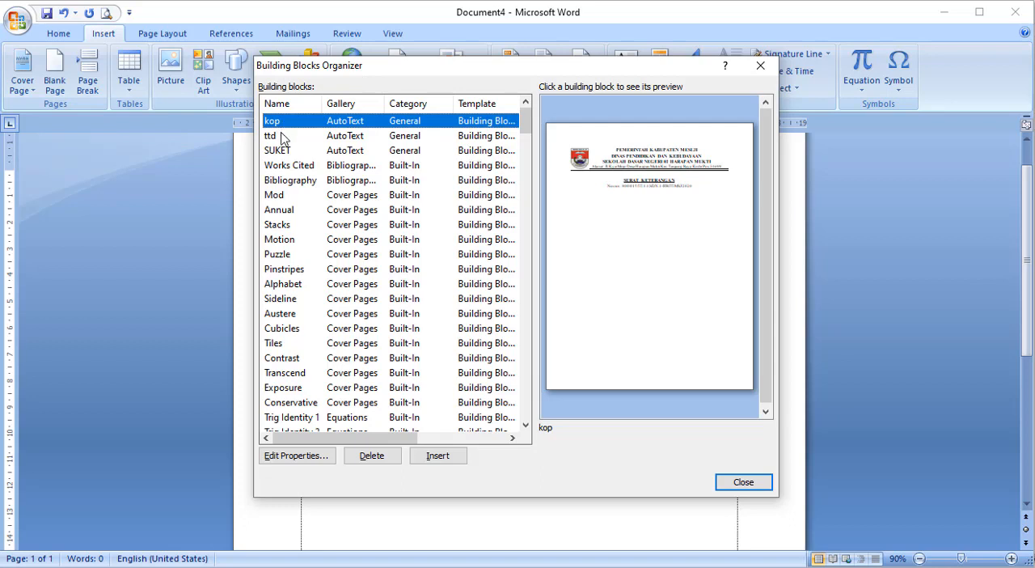
click(282, 138)
click(283, 152)
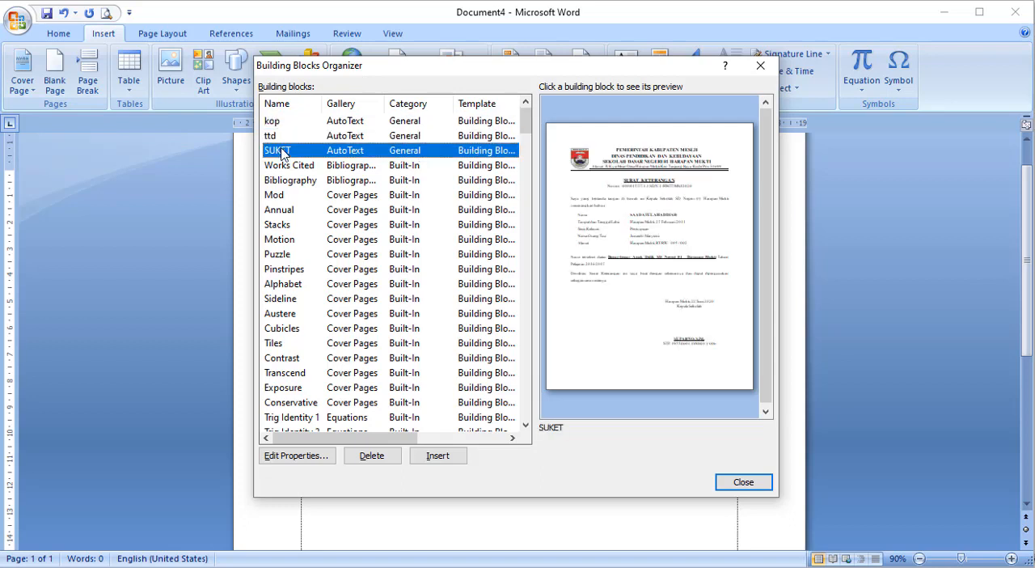
click(287, 123)
click(285, 137)
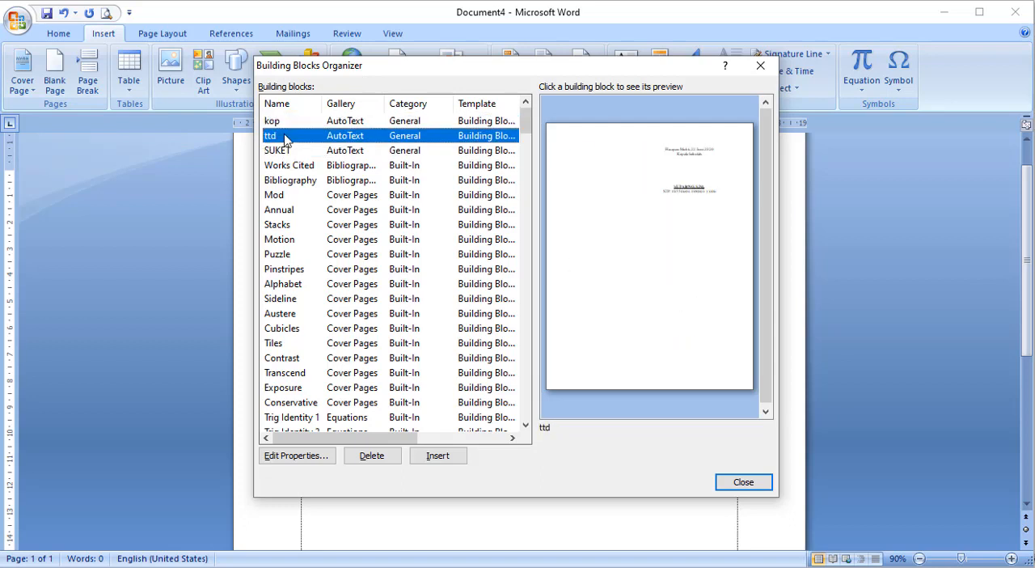
click(287, 153)
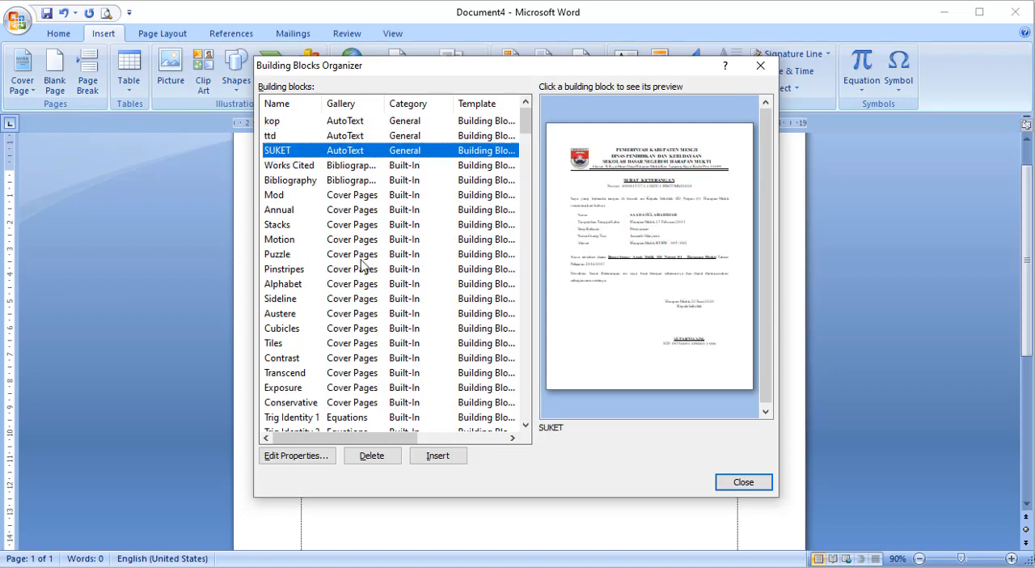
- View the properties of the kop building block and close them without making changes
click(286, 122)
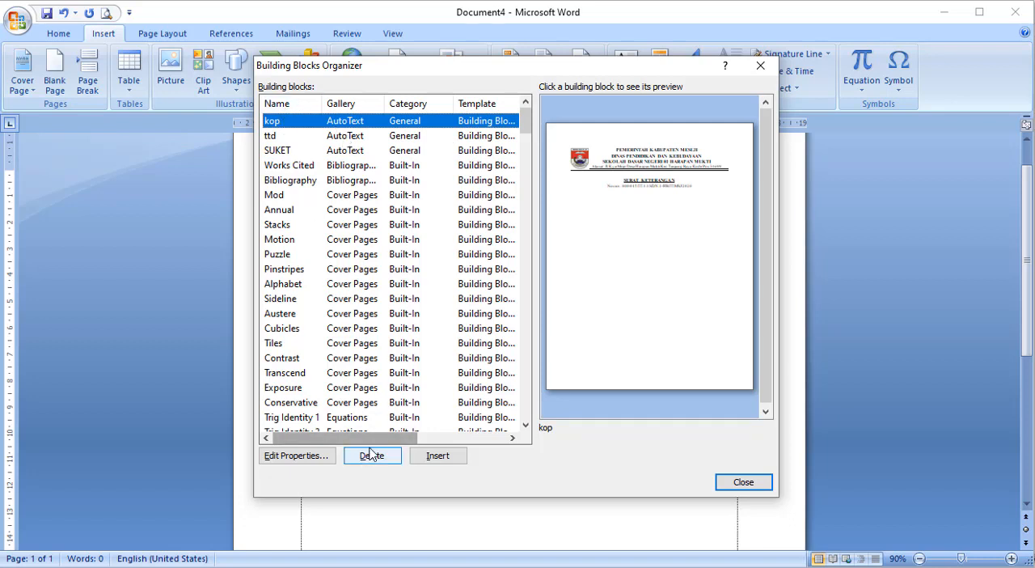
click(317, 461)
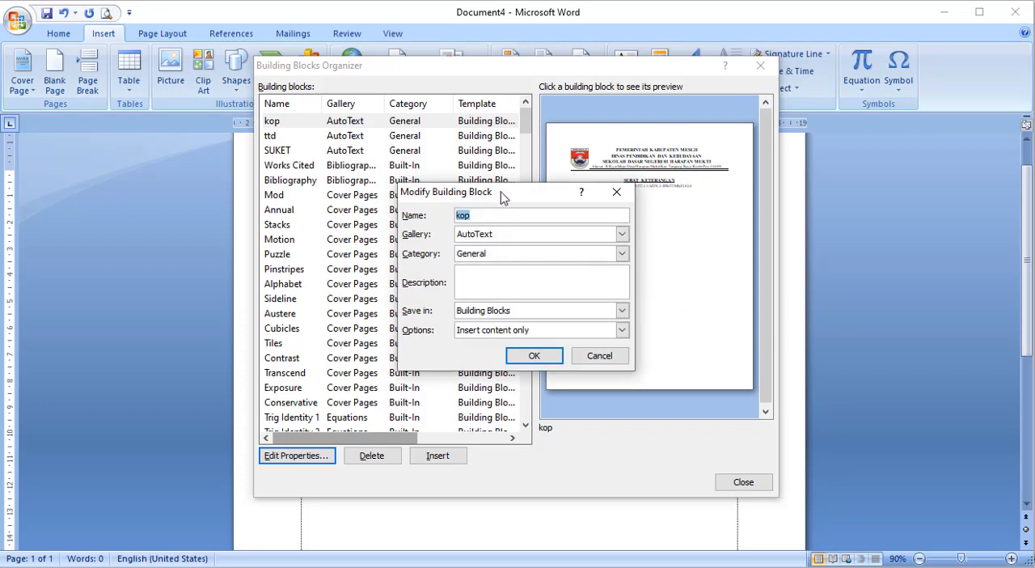
drag(504, 194, 533, 99)
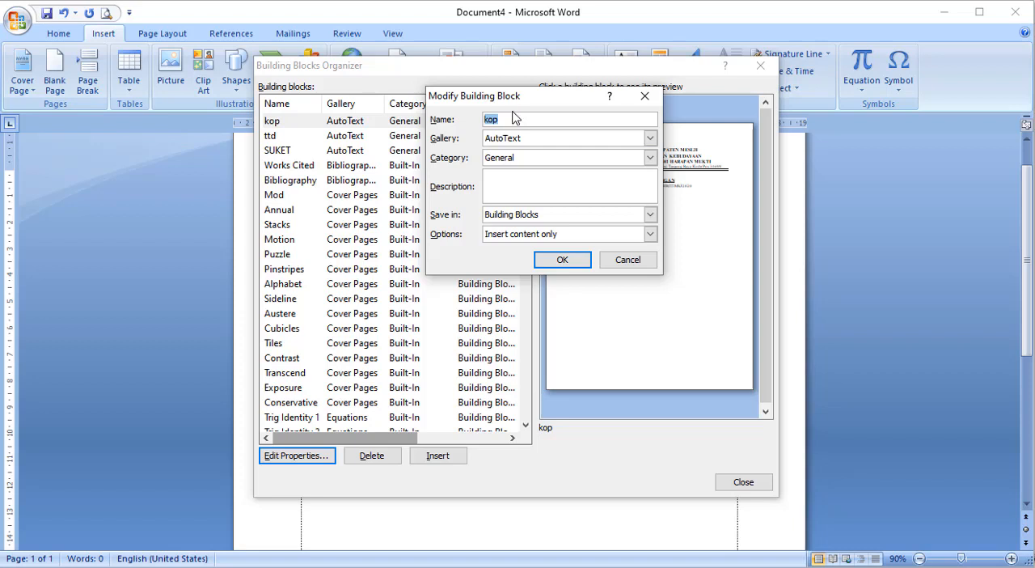
click(644, 96)
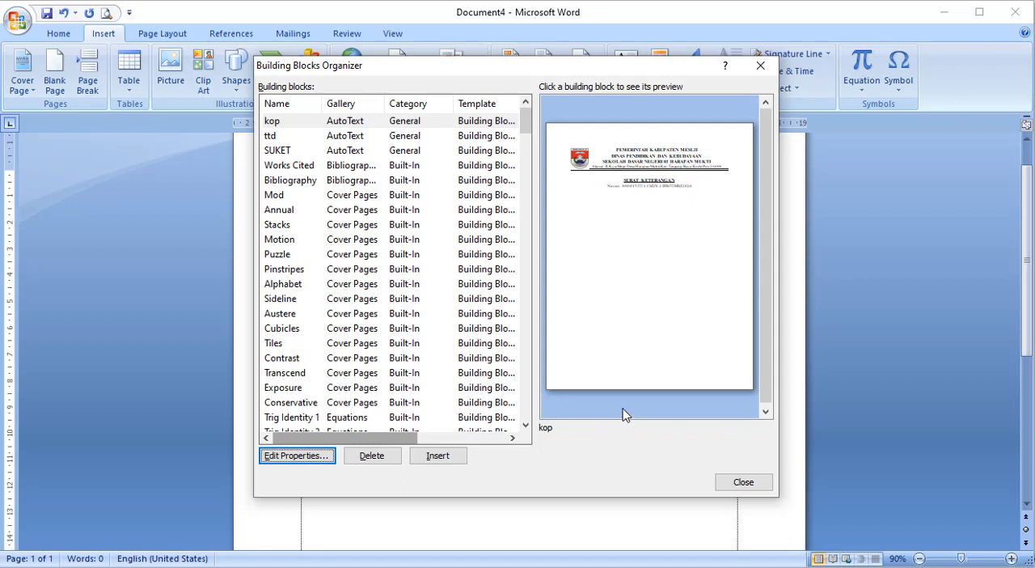
- Delete the kop building block and close the organizer
click(304, 121)
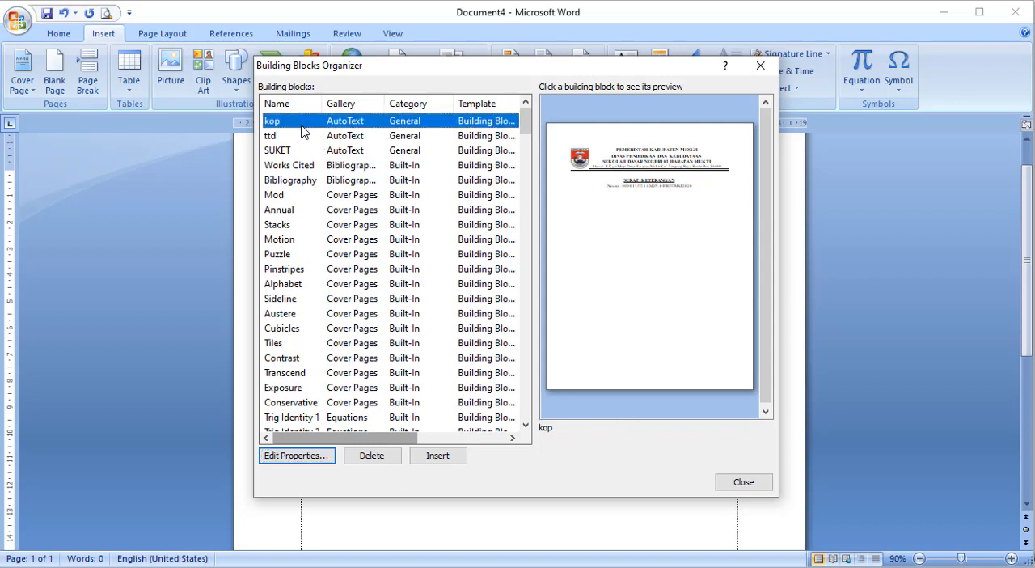
click(389, 457)
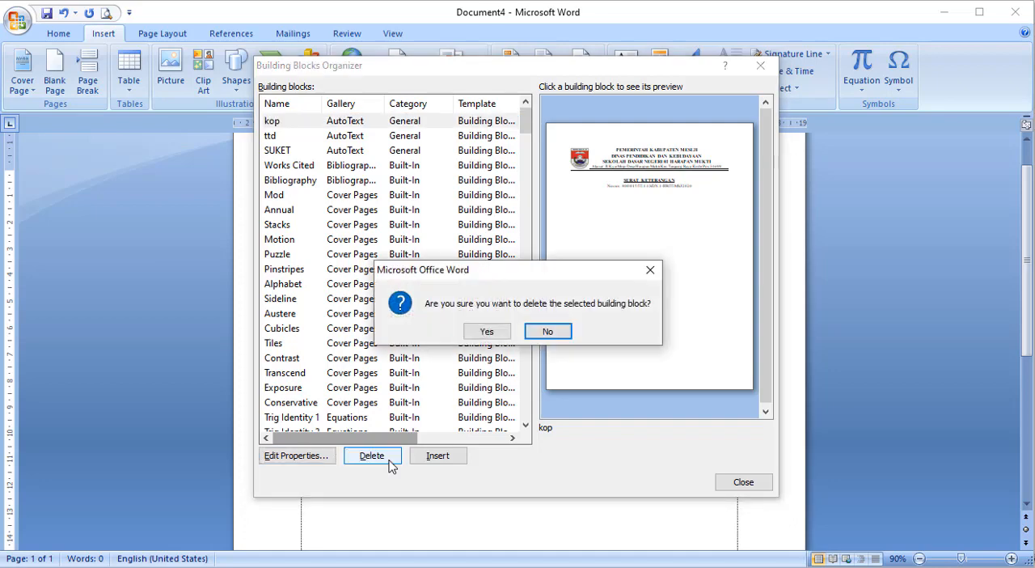
click(494, 333)
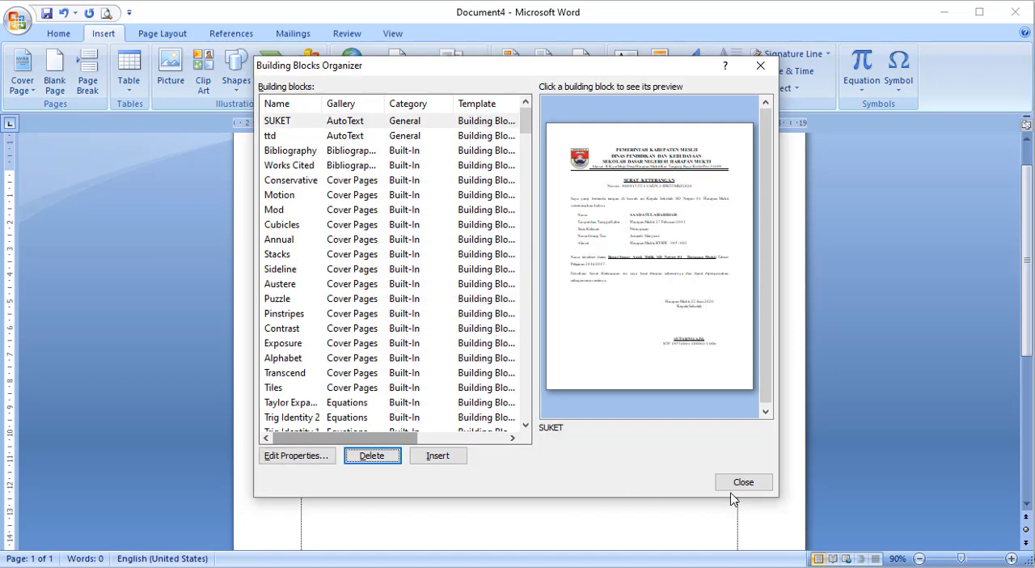
click(741, 486)
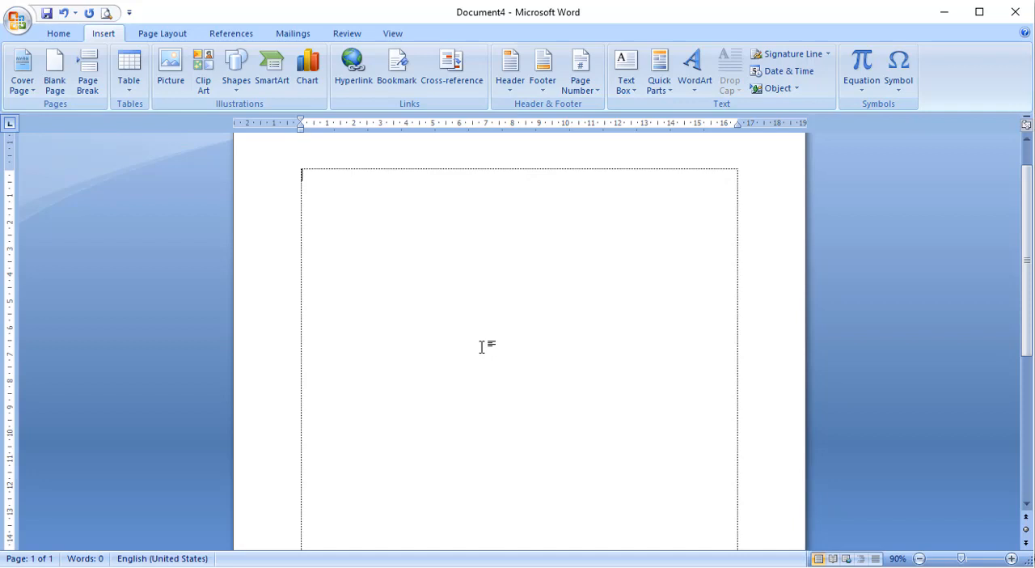
- Try to insert the letterhead from its AutoText name kop in the blank document, and erase the typed name
text(kop)
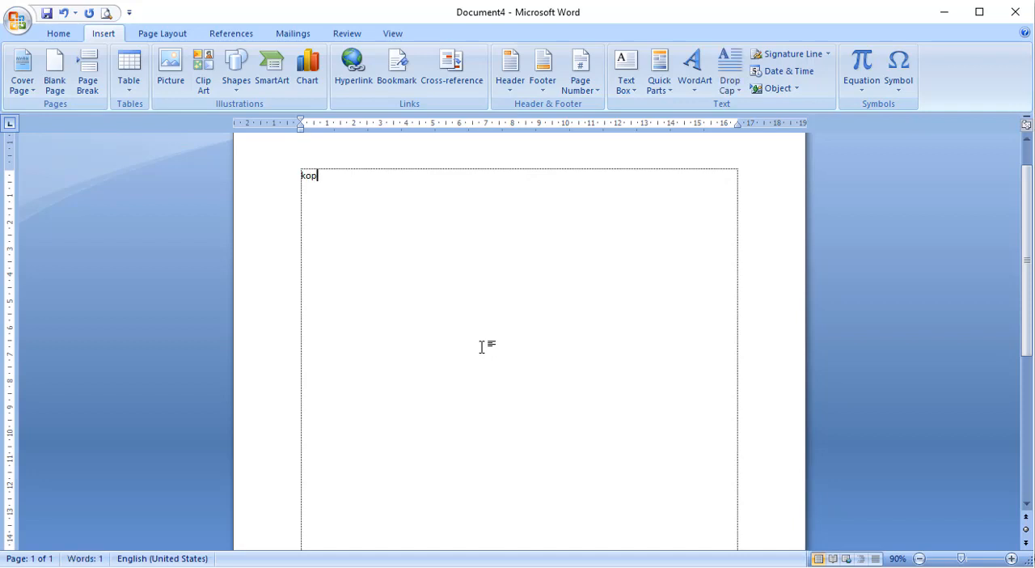
key(F3)
key(BackSpace)
key(BackSpace)
key(BackSpace)
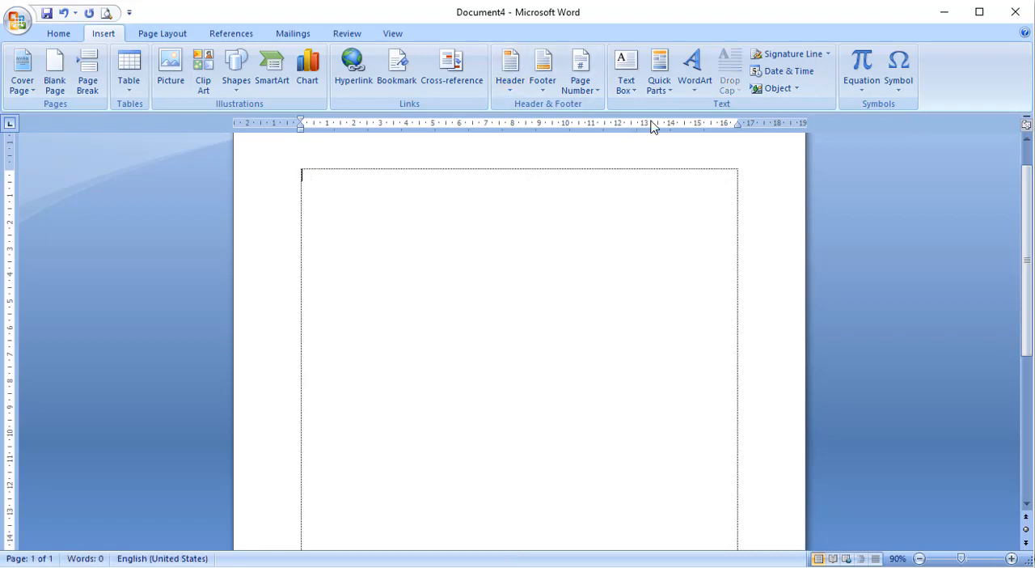
- Reopen the Building Blocks Organizer and delete the SUKET building block
click(661, 89)
click(693, 161)
click(659, 83)
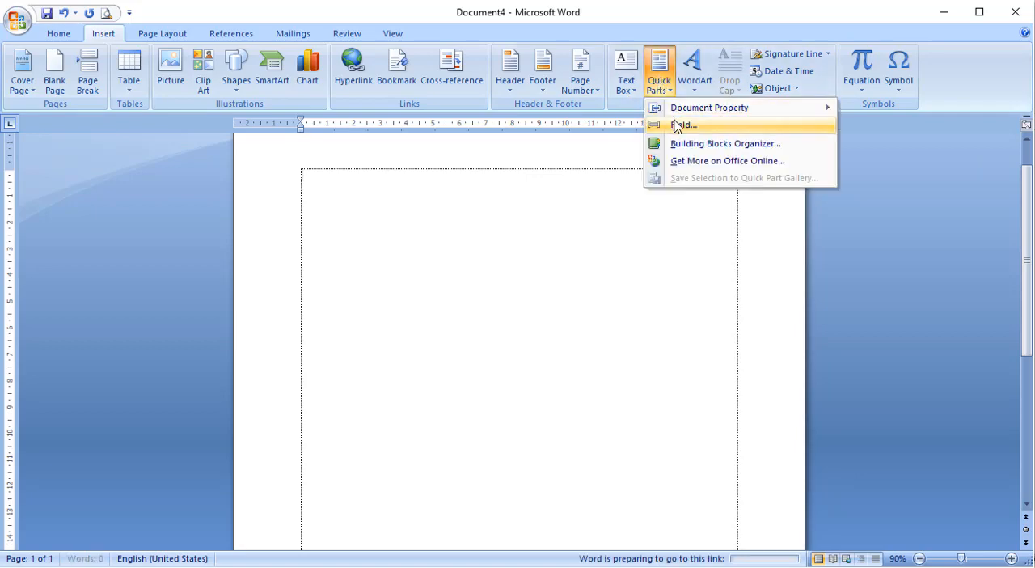
click(673, 140)
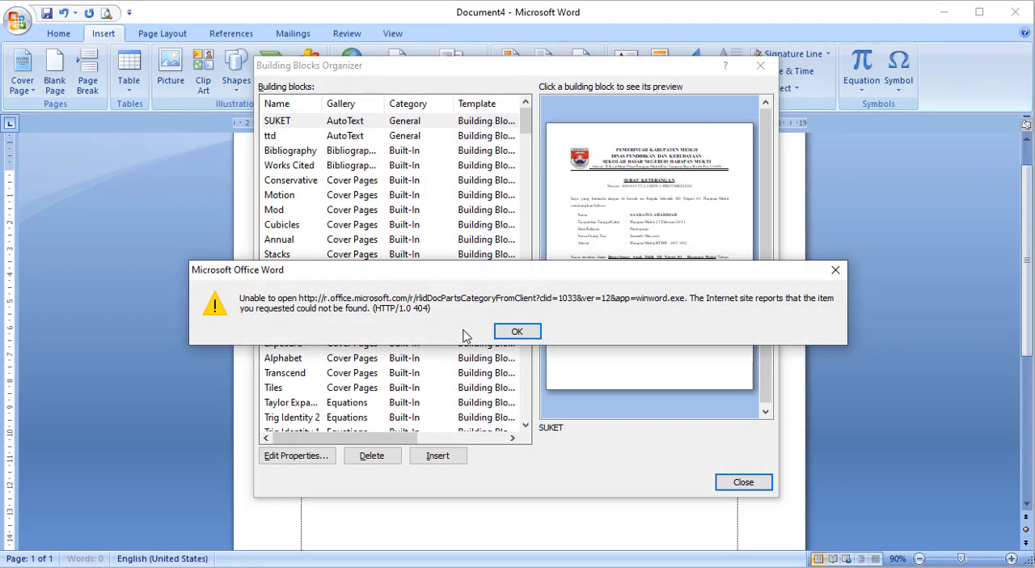
click(503, 335)
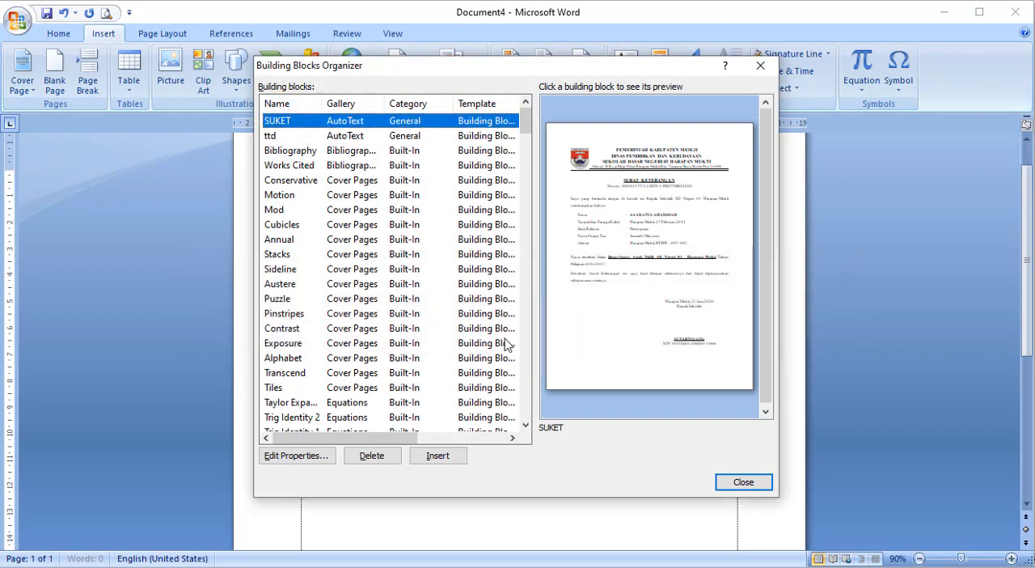
click(381, 455)
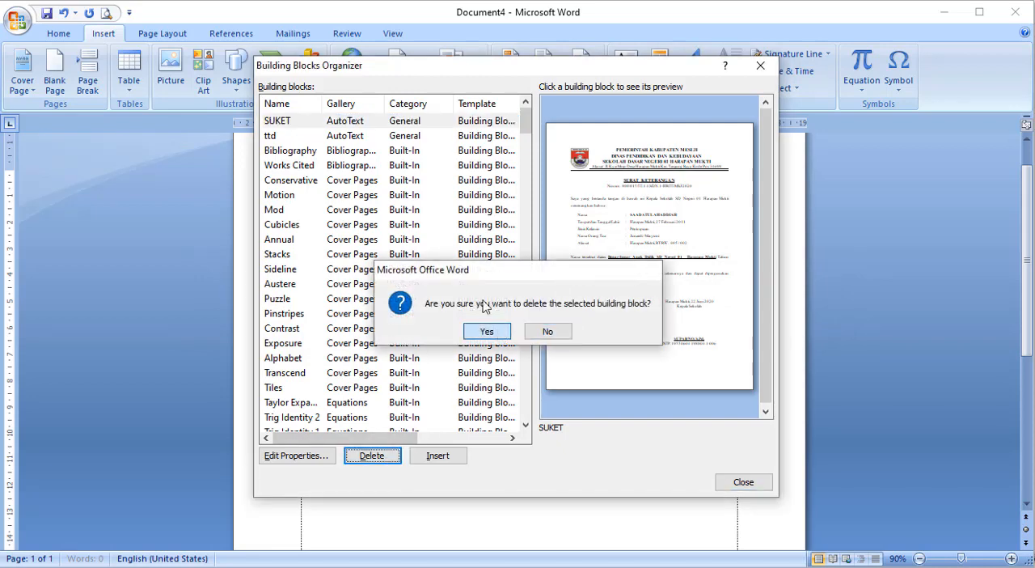
click(485, 331)
- Delete the ttd building block and close the organizer
click(304, 122)
click(371, 455)
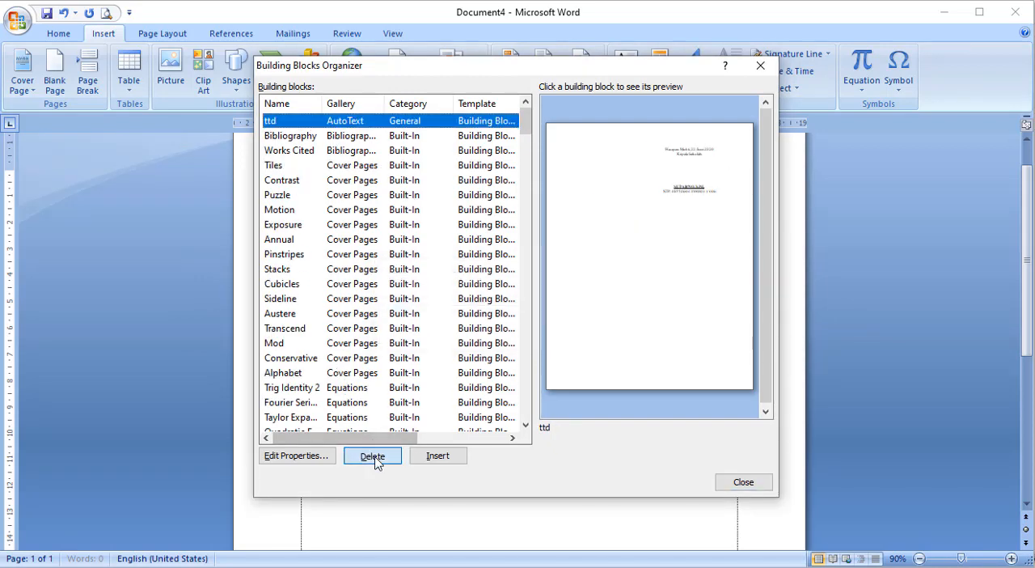
click(490, 331)
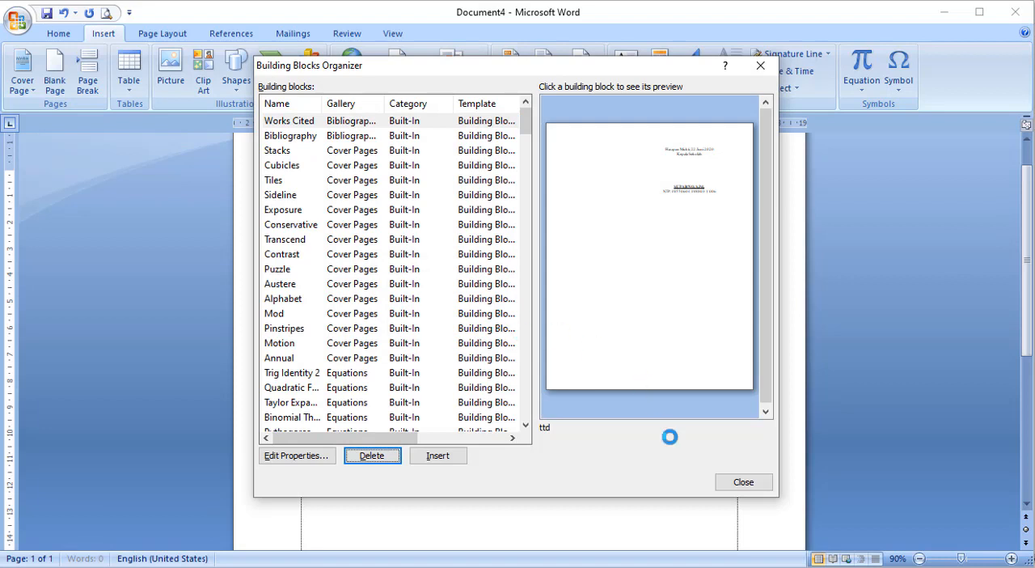
click(729, 481)
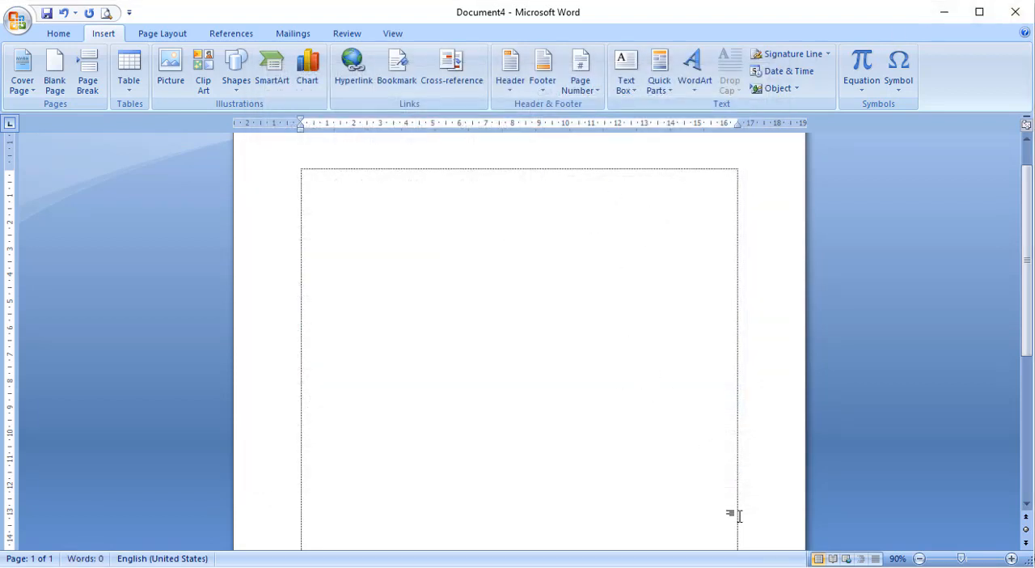
- Switch to the original certificate letter and check which Quick Parts commands are offered there
click(717, 546)
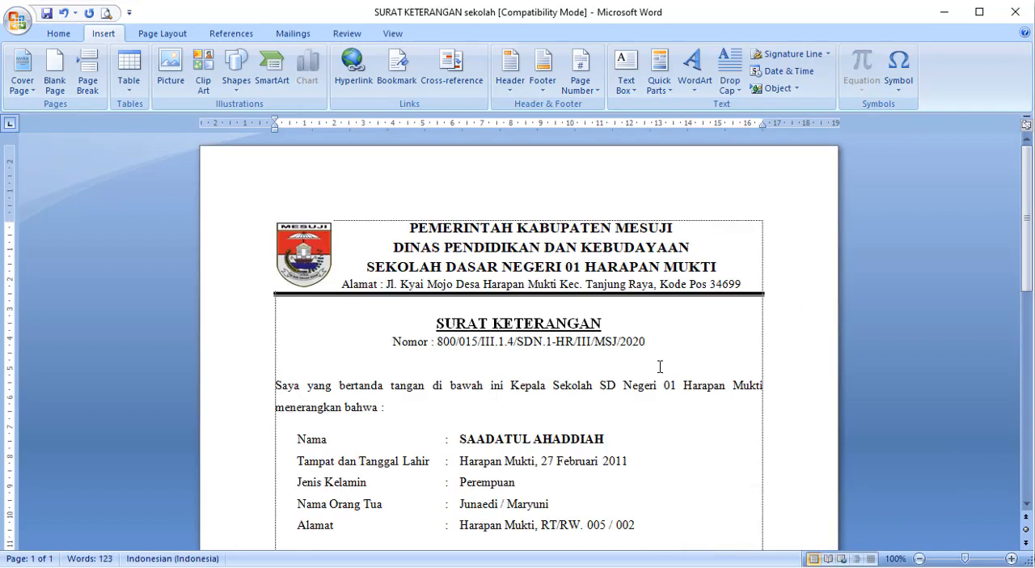
click(659, 81)
click(589, 397)
click(519, 368)
click(659, 87)
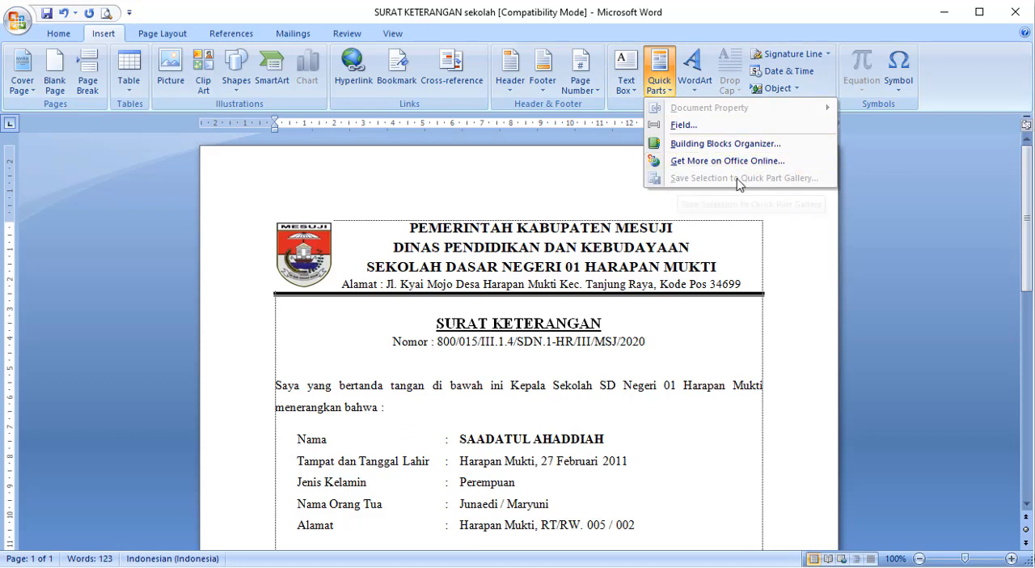
click(448, 327)
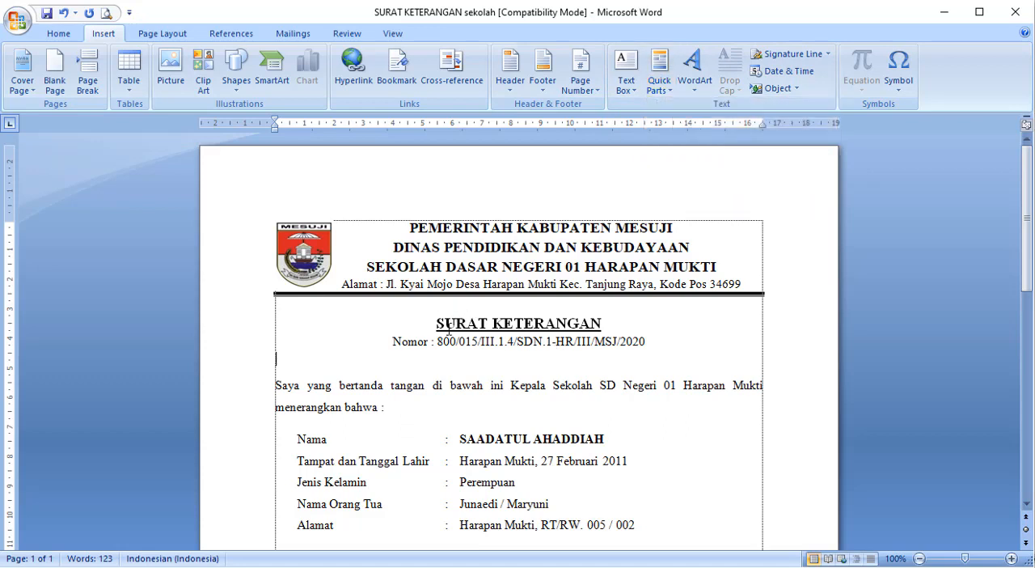
- Look through the customization options of the Quick Access Toolbar without changing any
click(129, 13)
click(129, 12)
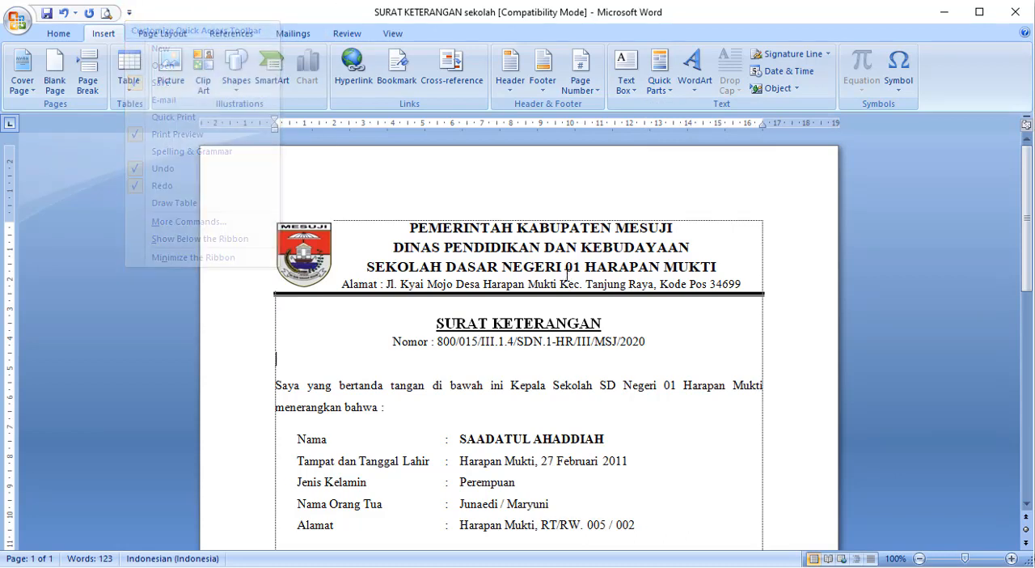
click(129, 12)
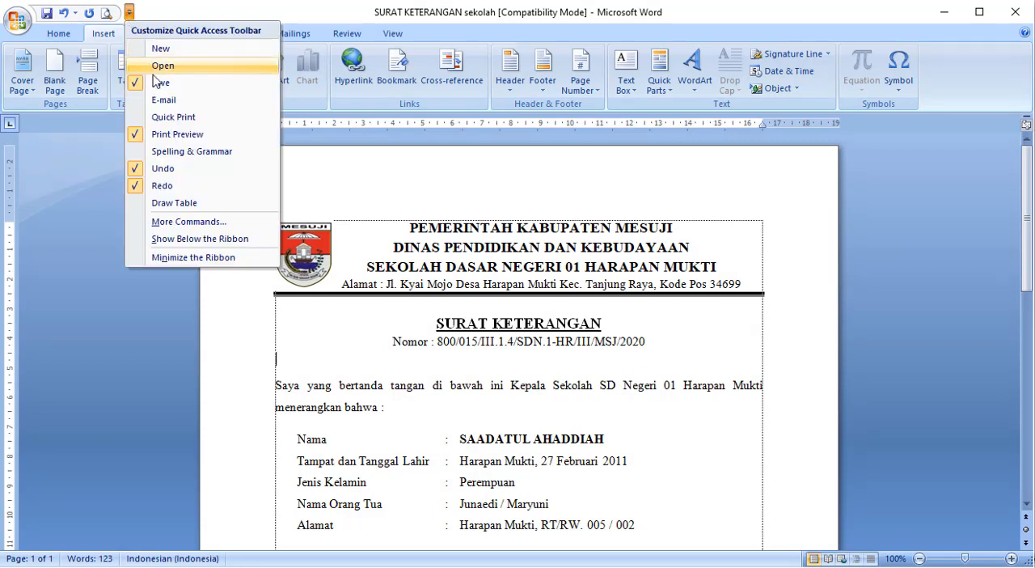
click(526, 378)
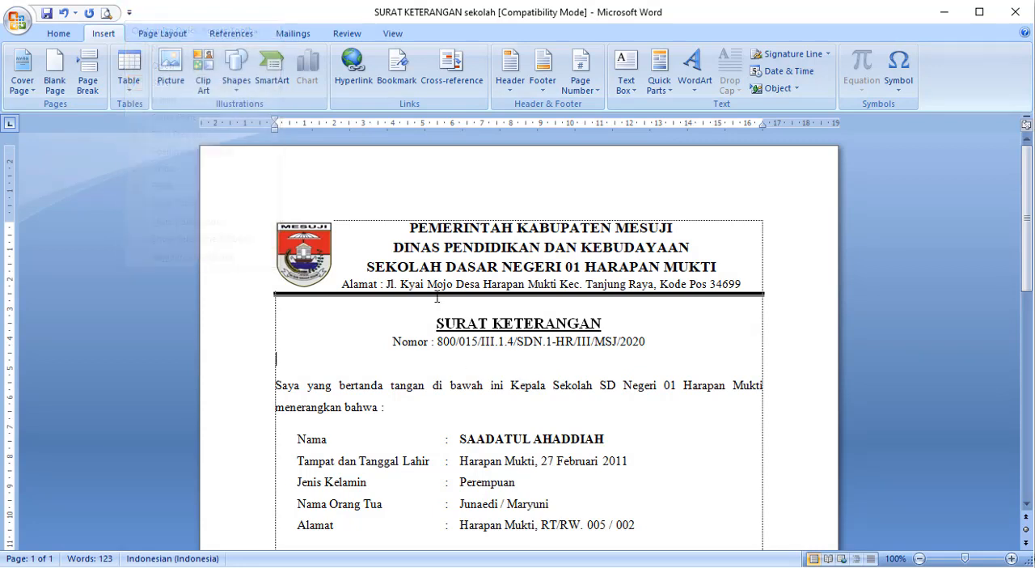
click(129, 13)
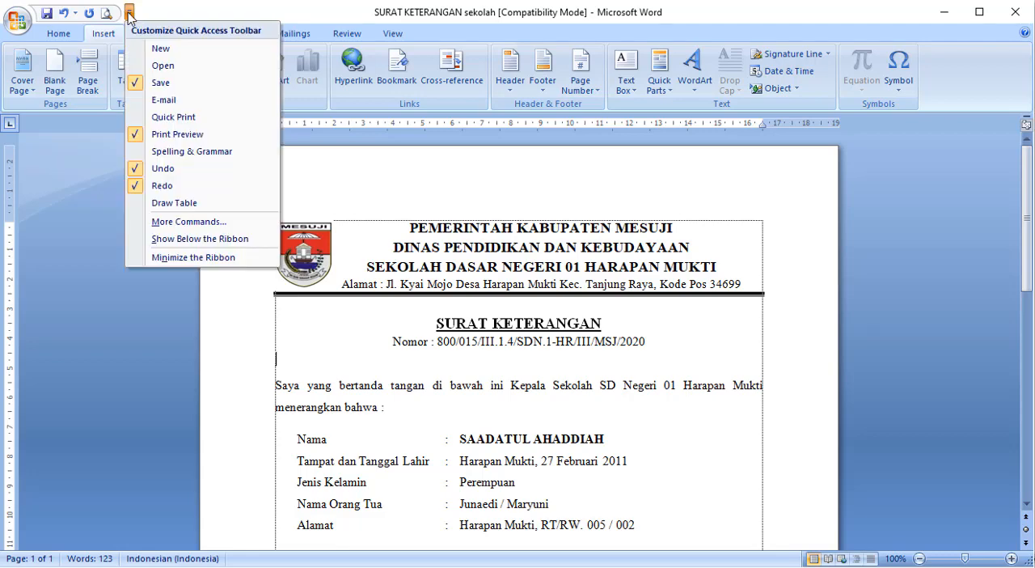
click(175, 223)
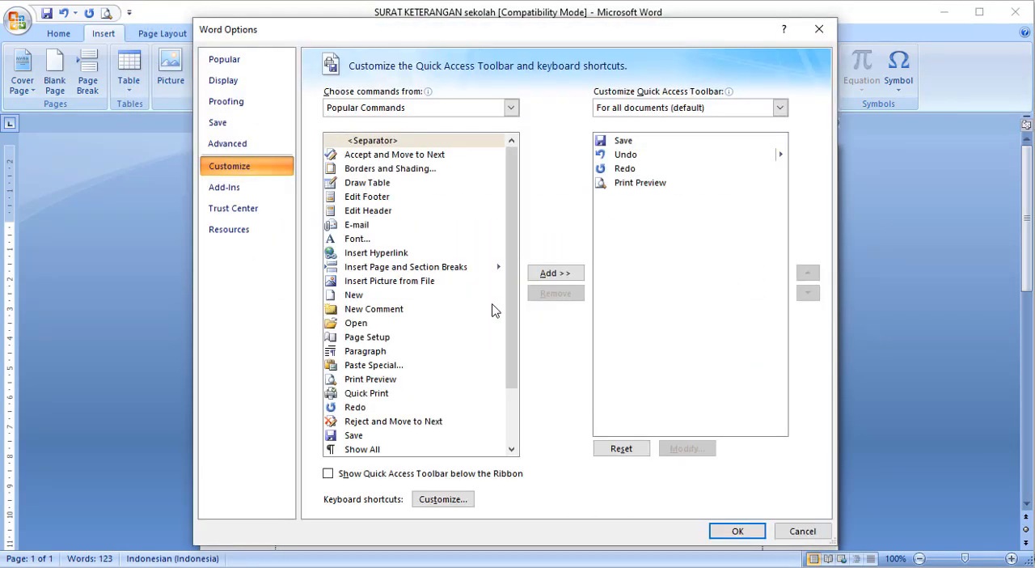
click(513, 110)
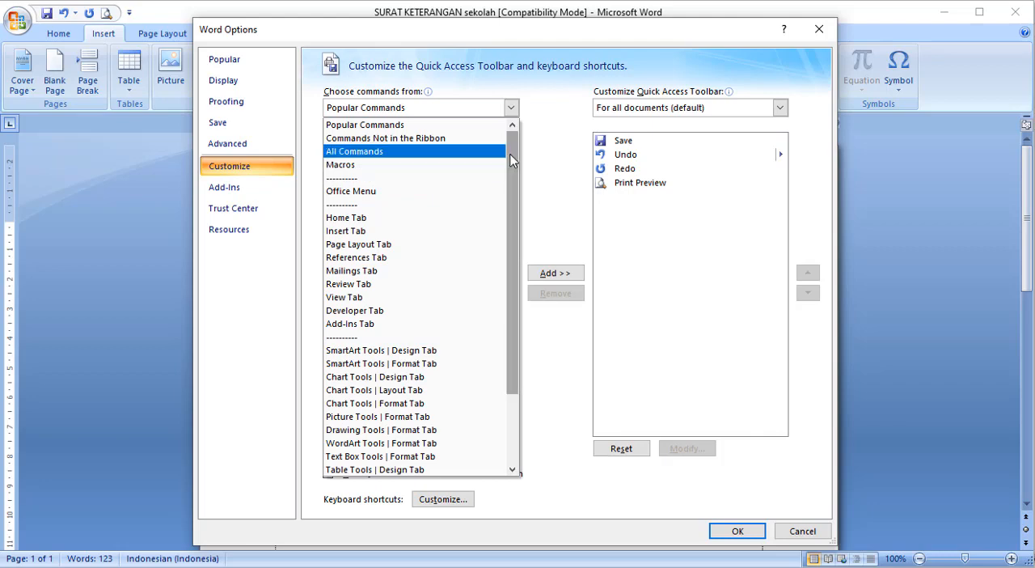
click(542, 162)
click(802, 530)
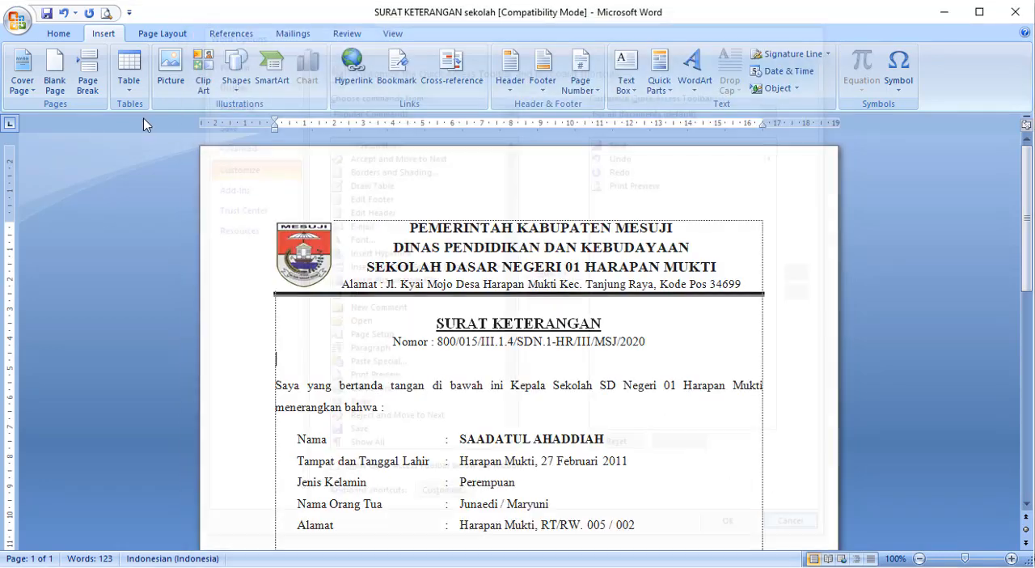
- Open the Quick Access Toolbar customization options and list All Commands as the command source
click(130, 13)
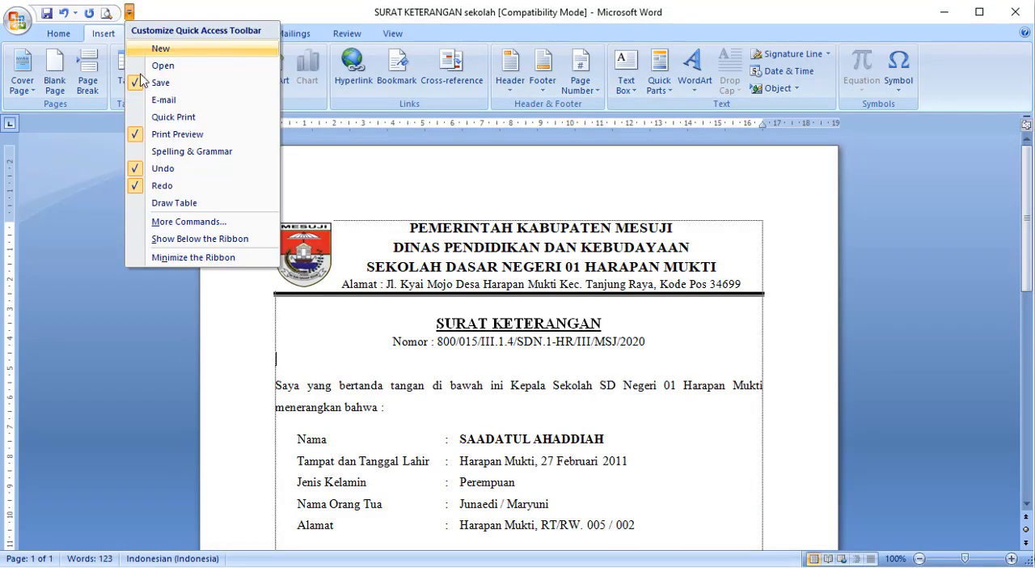
click(178, 223)
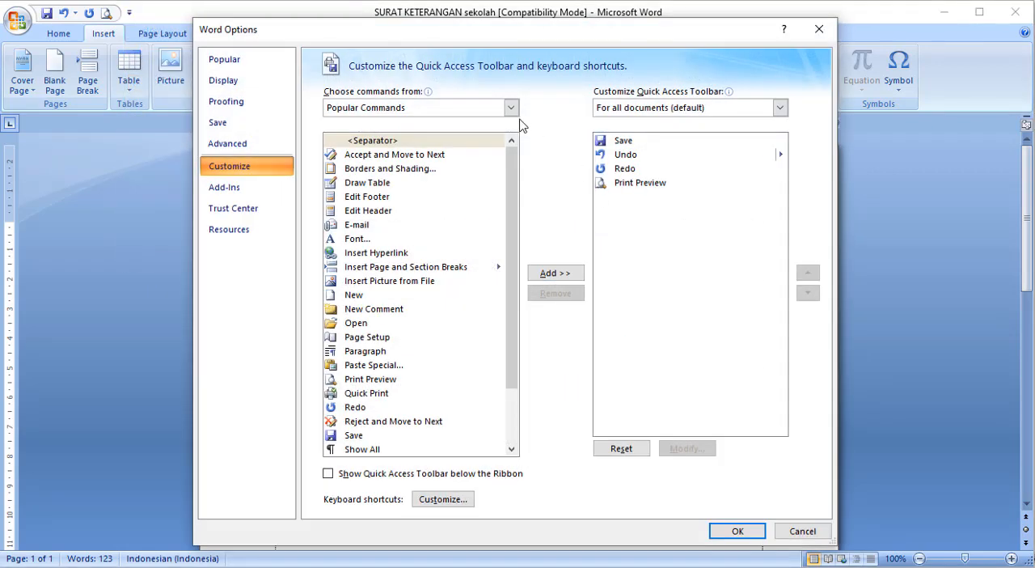
click(511, 108)
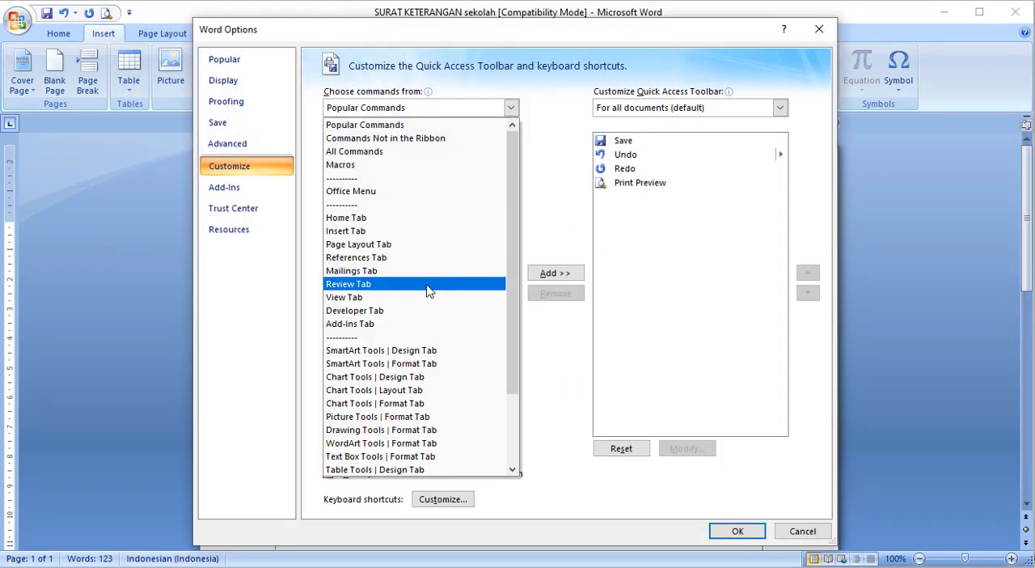
click(391, 154)
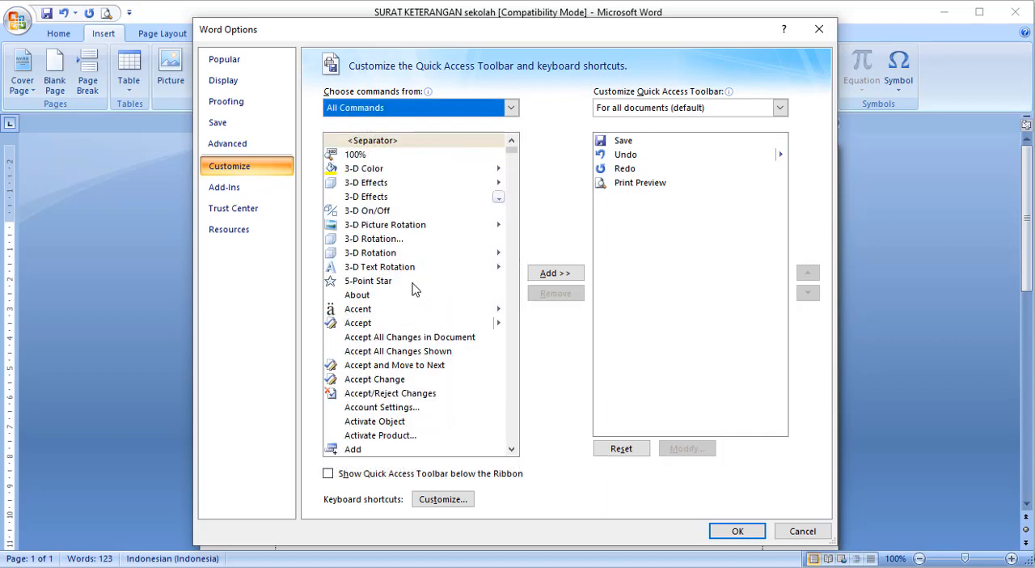
- Add the AutoText command to the Quick Access Toolbar for all documents and apply the customization
scroll(378, 220, down, 8)
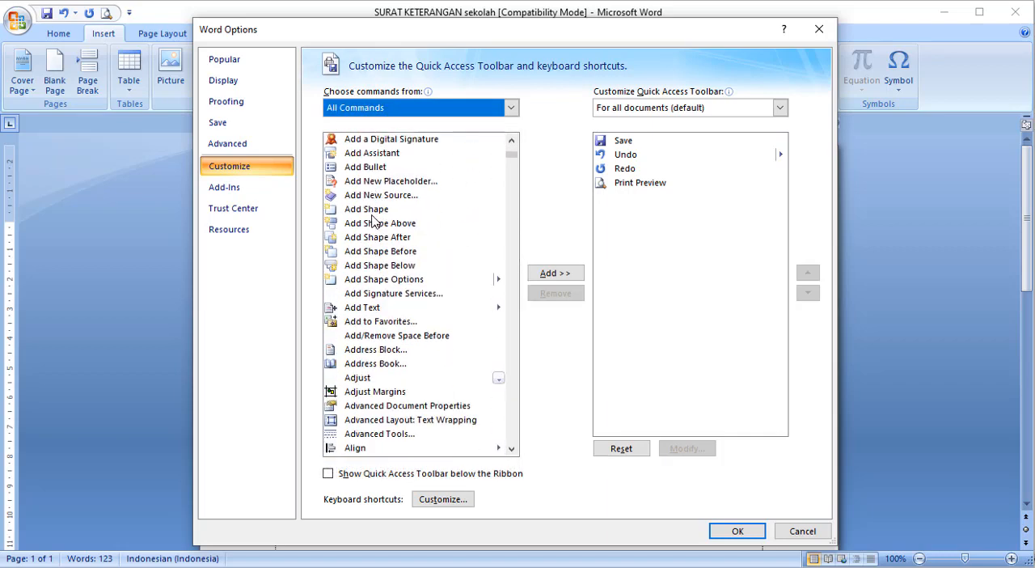
scroll(371, 219, down, 3)
scroll(370, 220, down, 5)
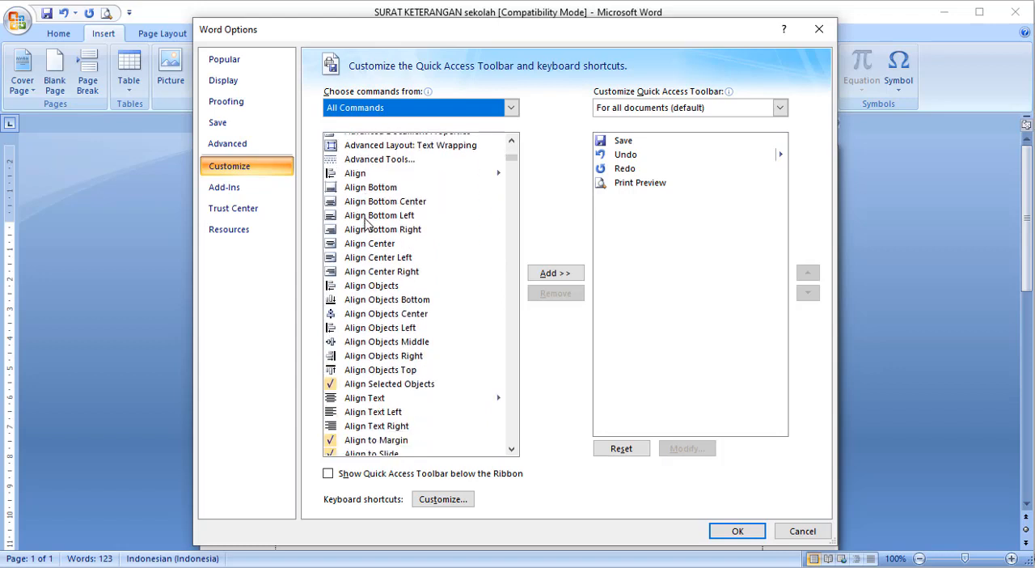
scroll(361, 232, down, 11)
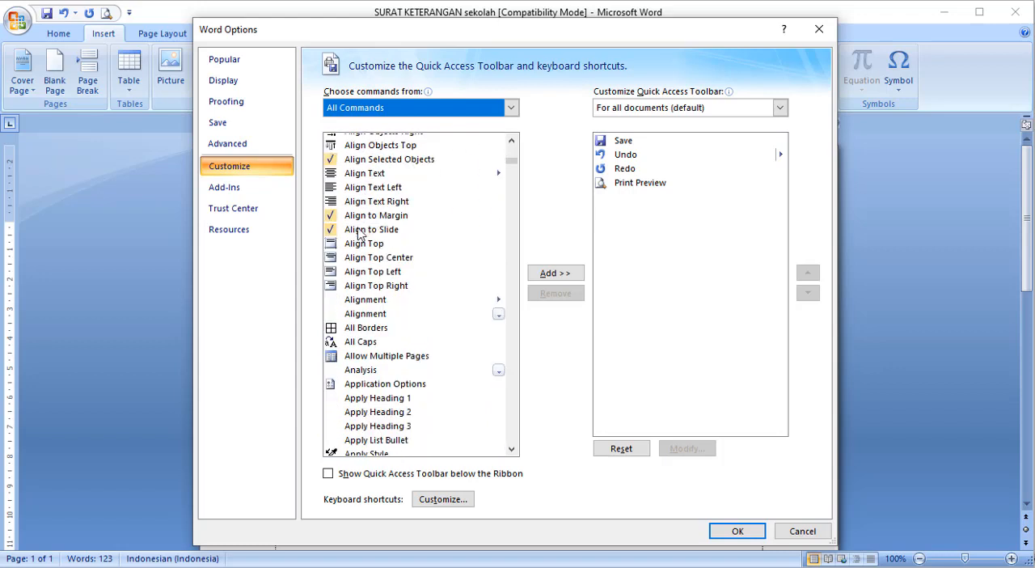
scroll(359, 235, down, 4)
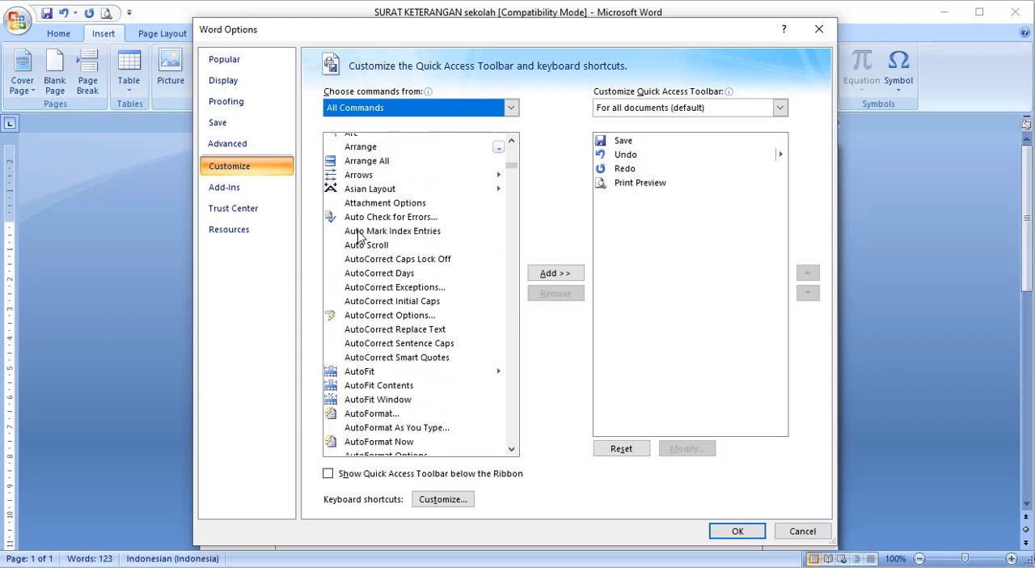
scroll(352, 376, down, 1)
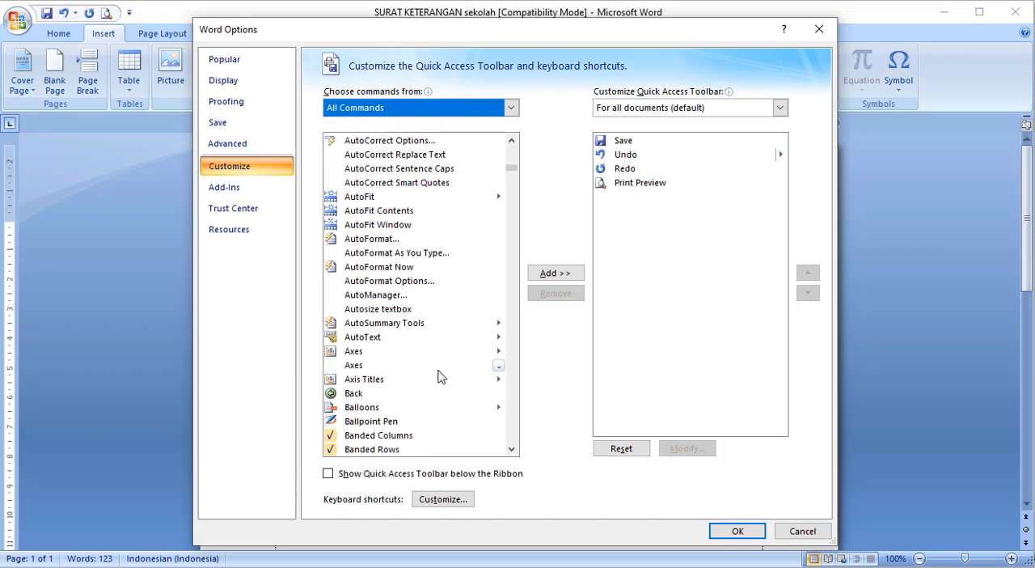
click(371, 338)
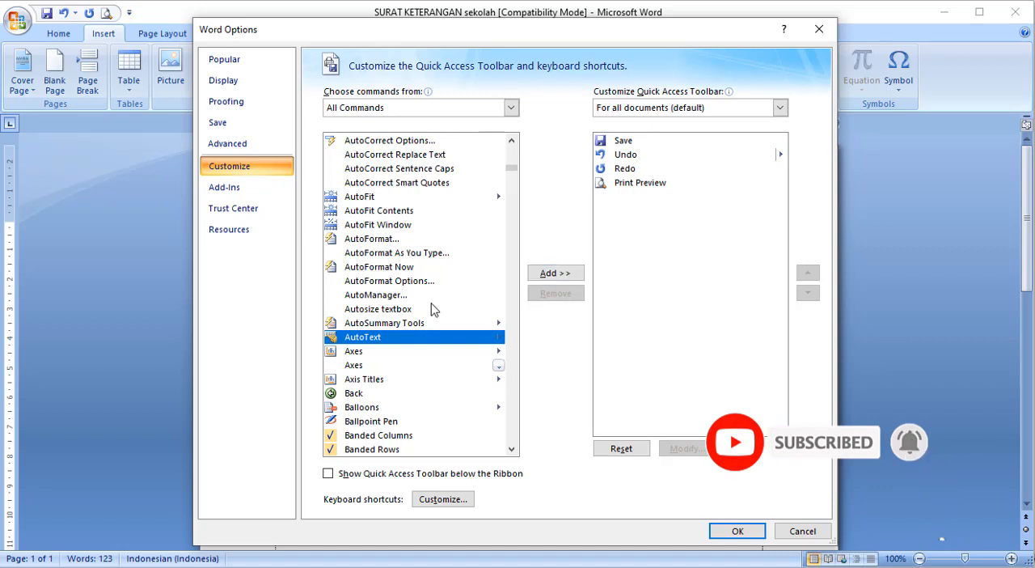
click(544, 274)
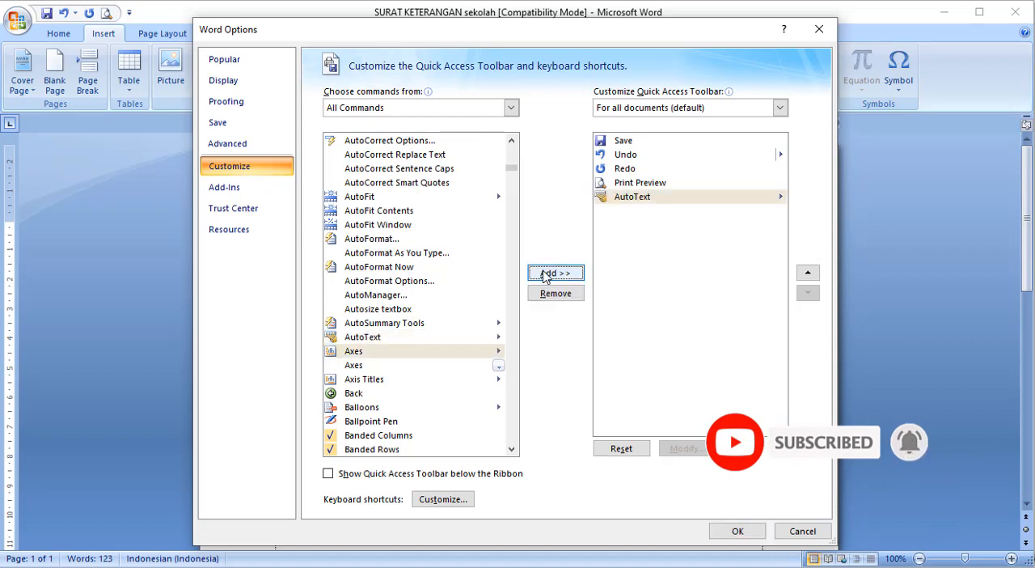
click(636, 196)
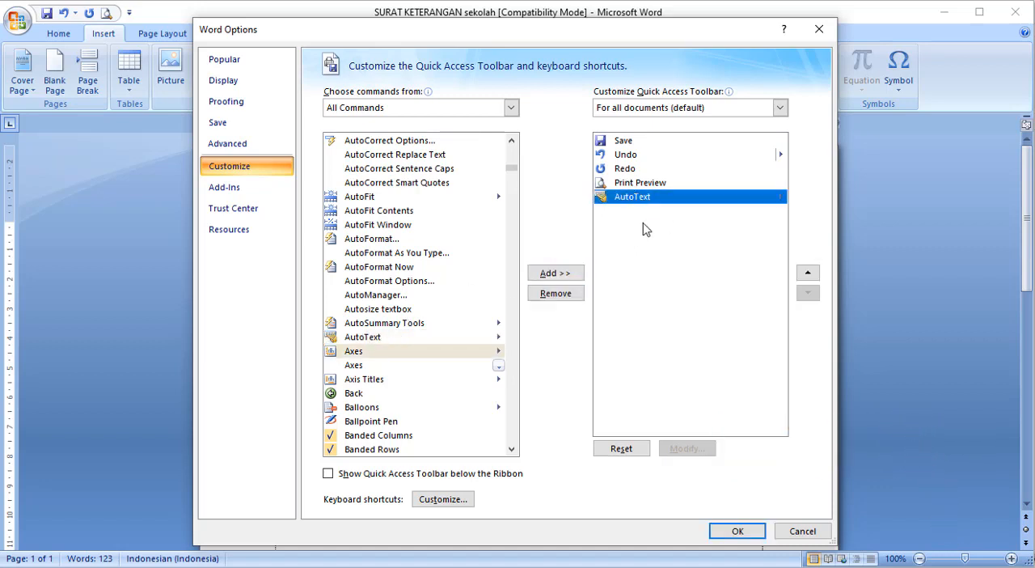
click(732, 532)
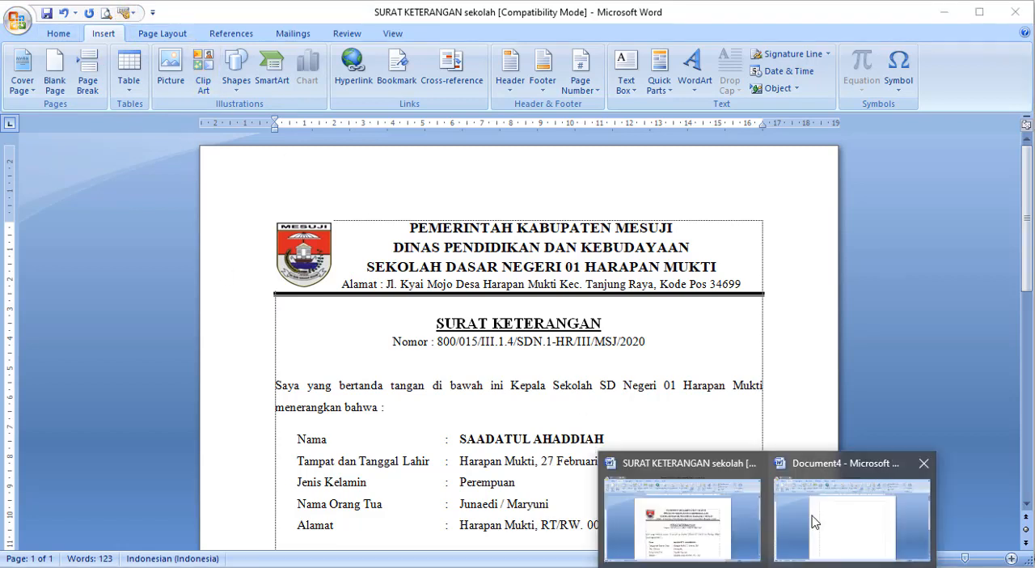
- Check the Quick Parts commands offered in the blank Document4, and return to the certificate letter
click(857, 525)
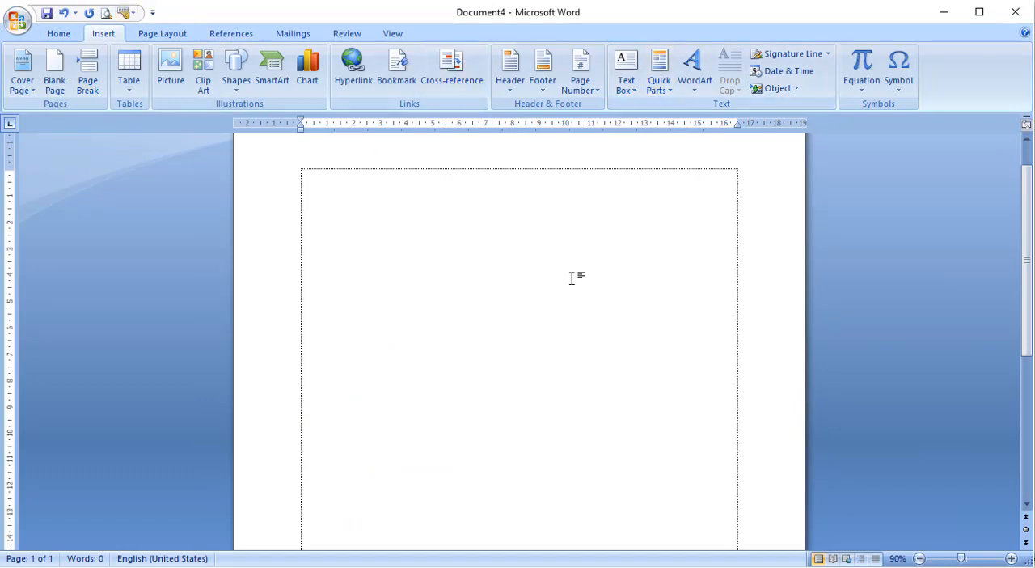
click(663, 90)
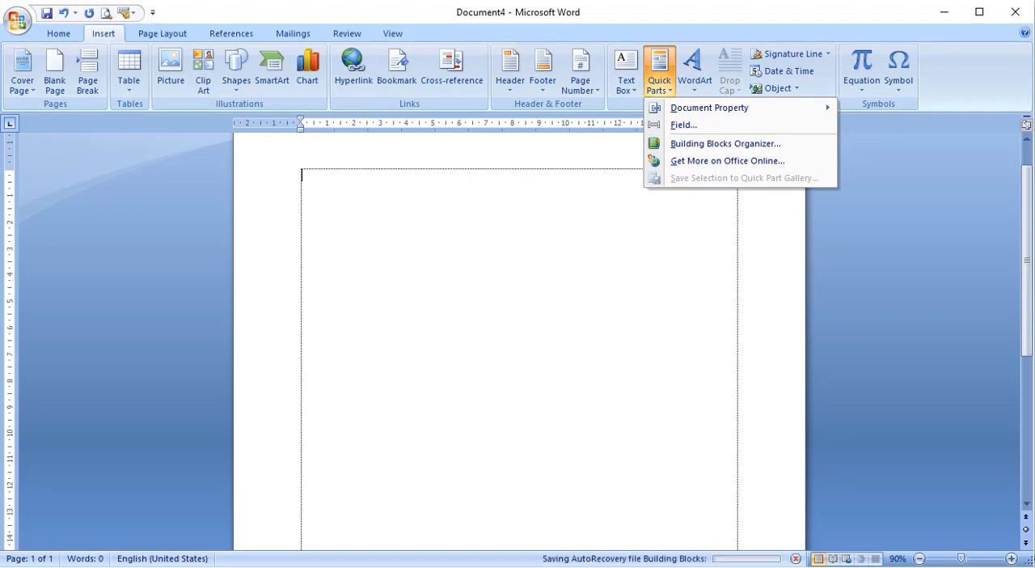
click(832, 555)
click(710, 521)
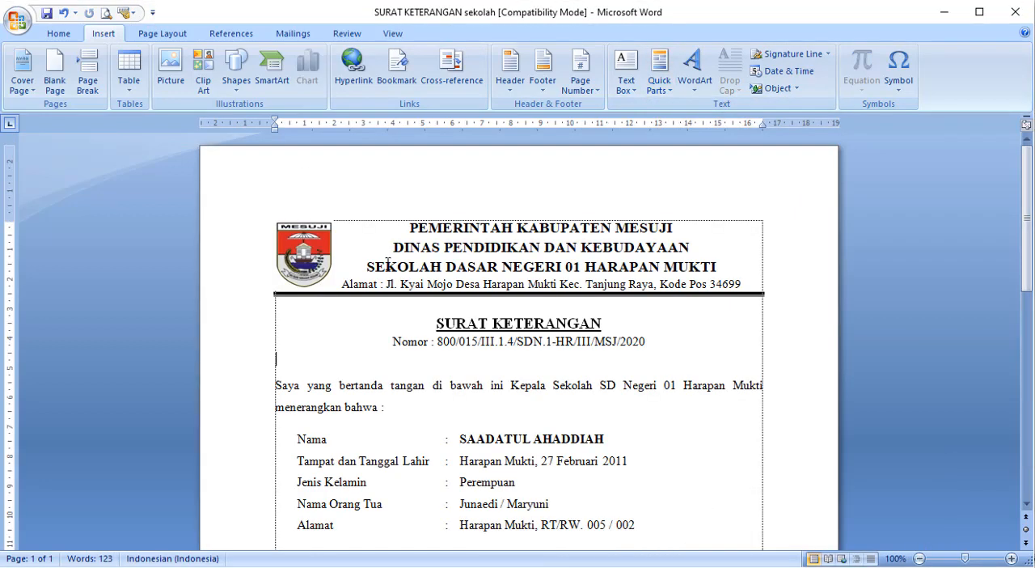
- Save the letterhead down to the letter number line as a building block named kop in the AutoText gallery, General category
drag(684, 370, 196, 196)
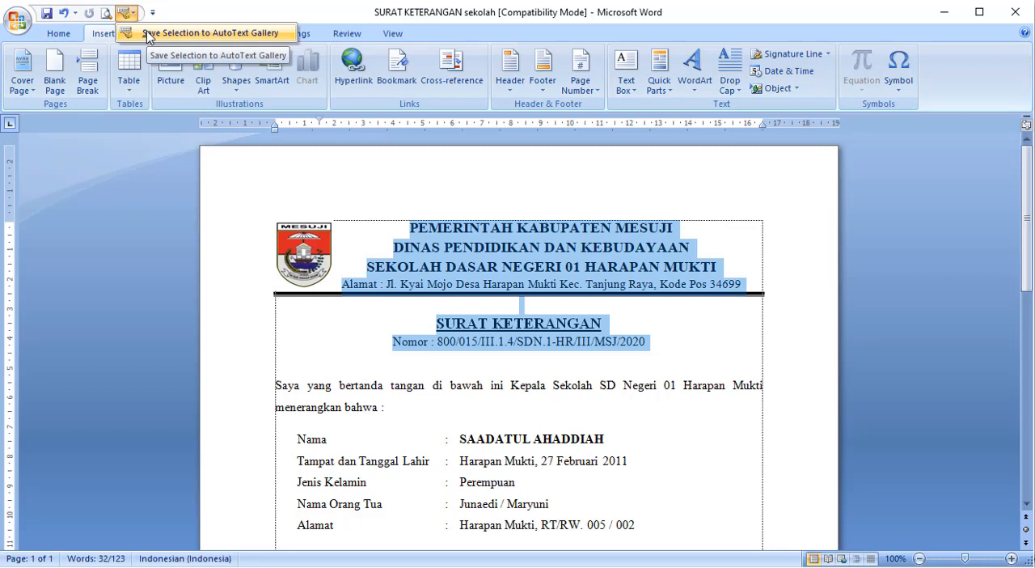
click(147, 37)
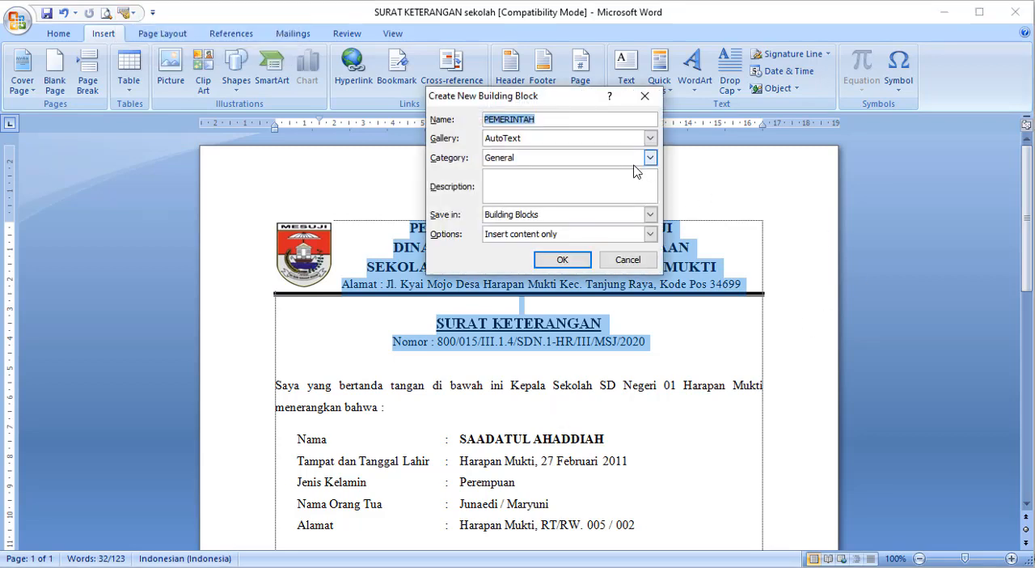
text(kop)
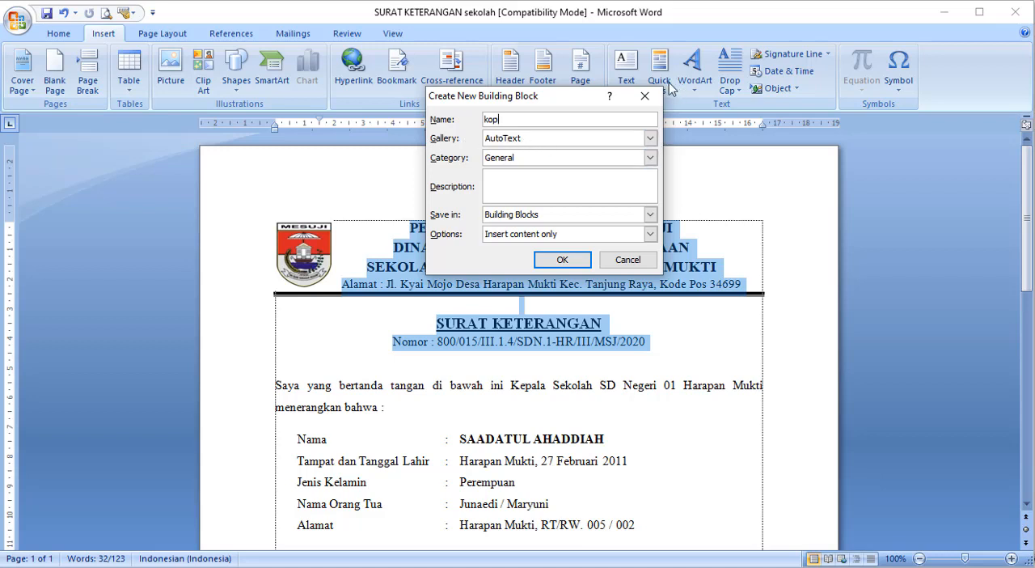
click(649, 139)
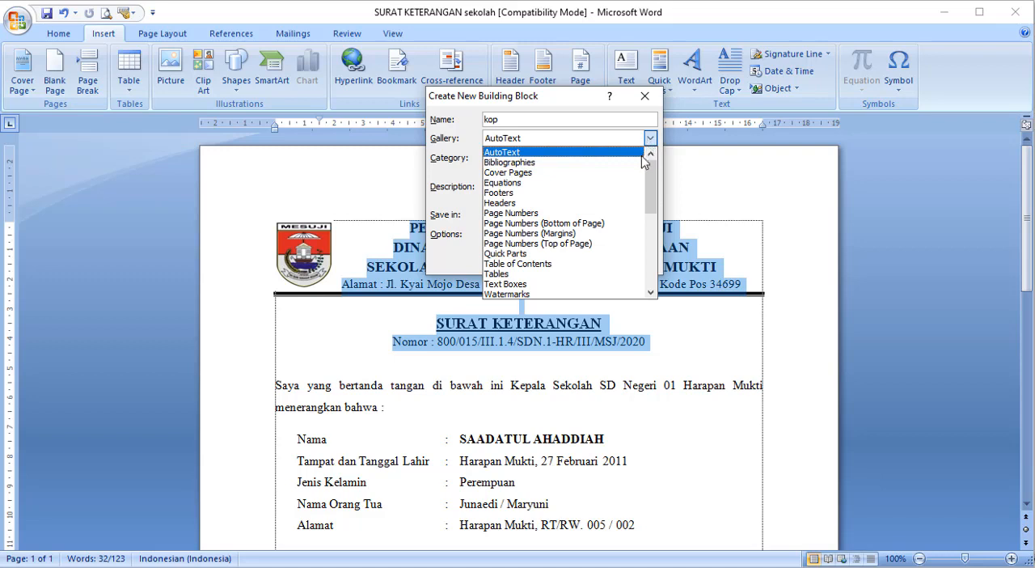
click(534, 254)
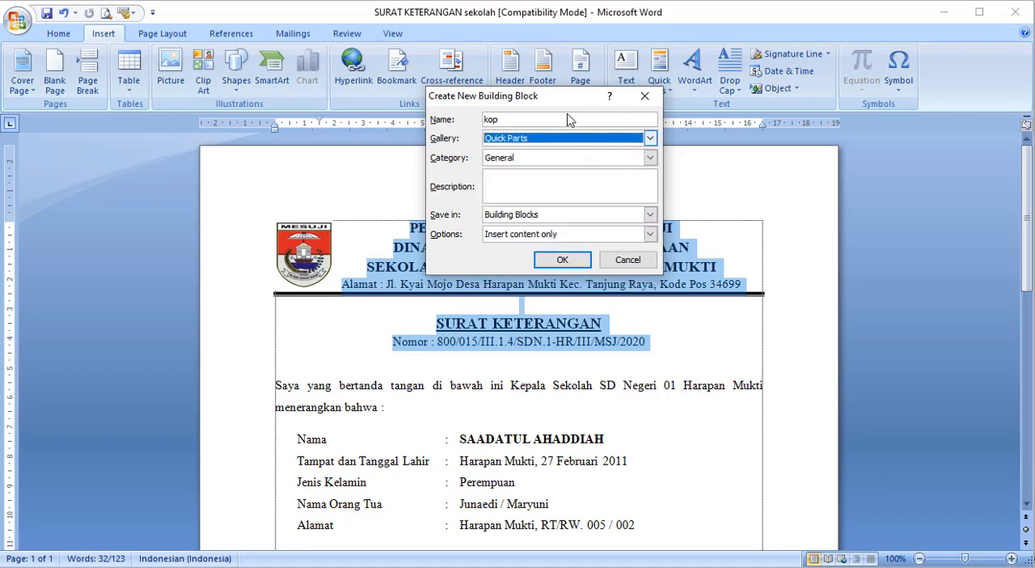
click(650, 139)
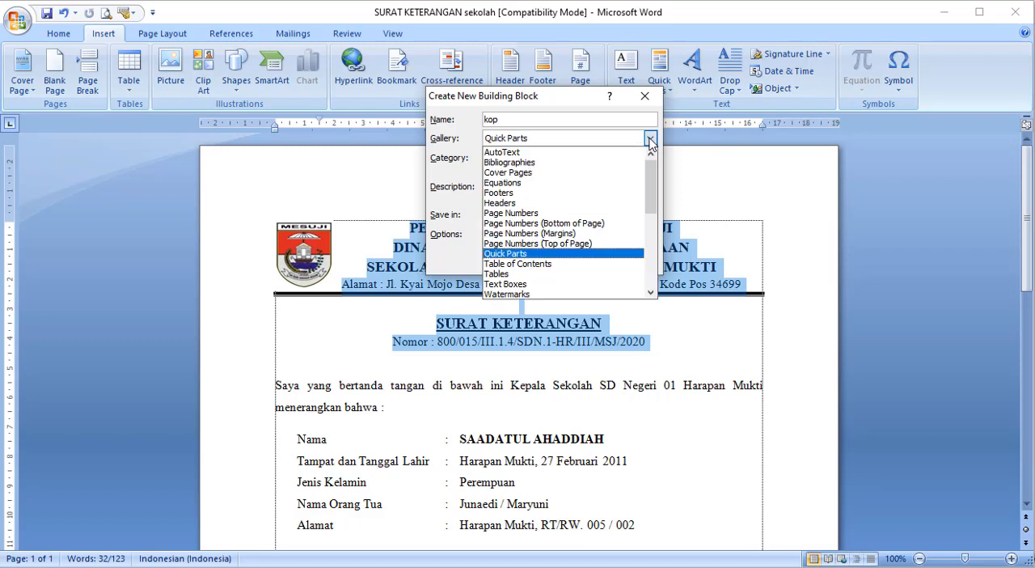
click(600, 152)
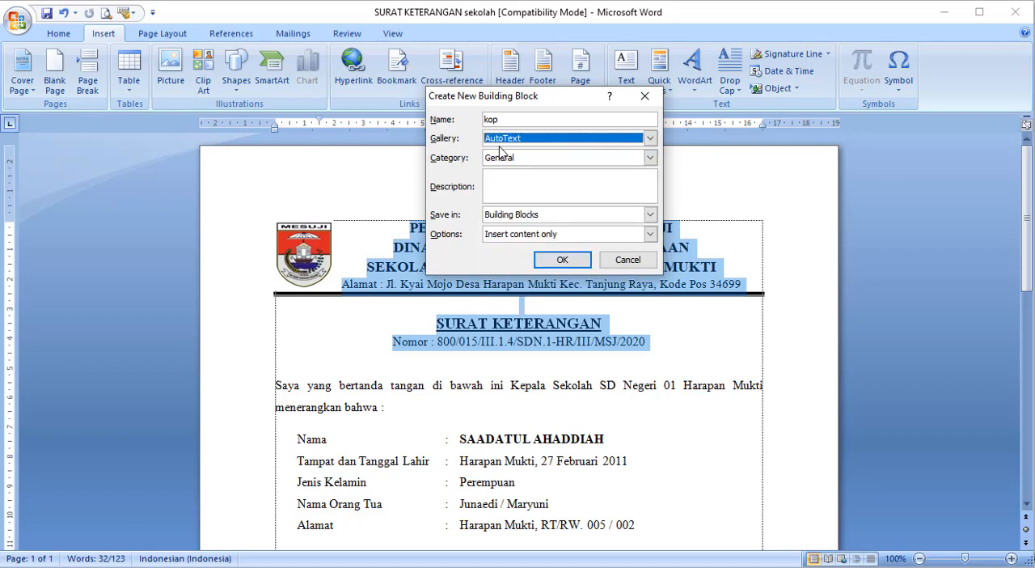
click(568, 262)
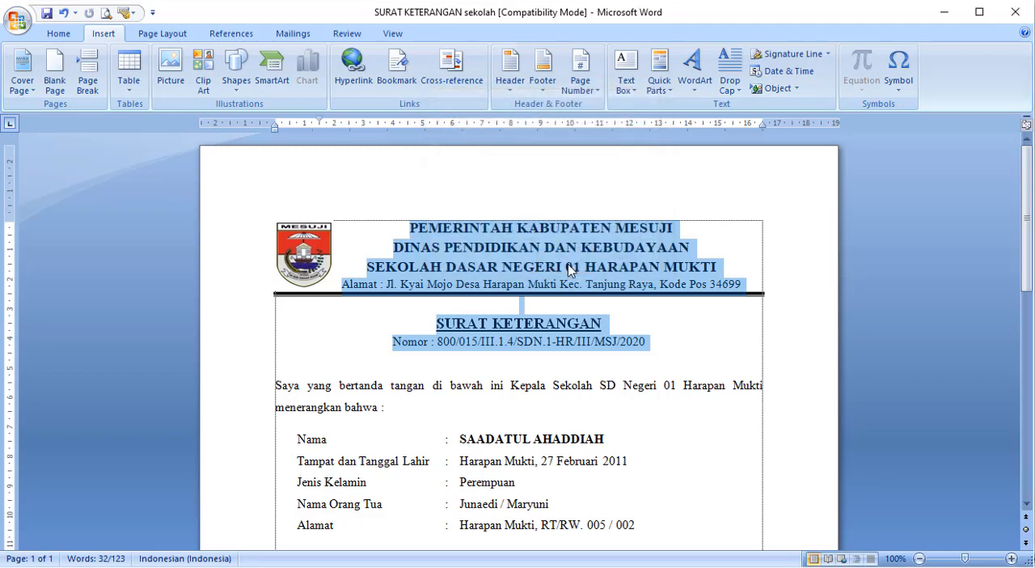
click(621, 380)
- Save the signature block table at the end of the letter as an AutoText entry named ttd
scroll(619, 378, down, 8)
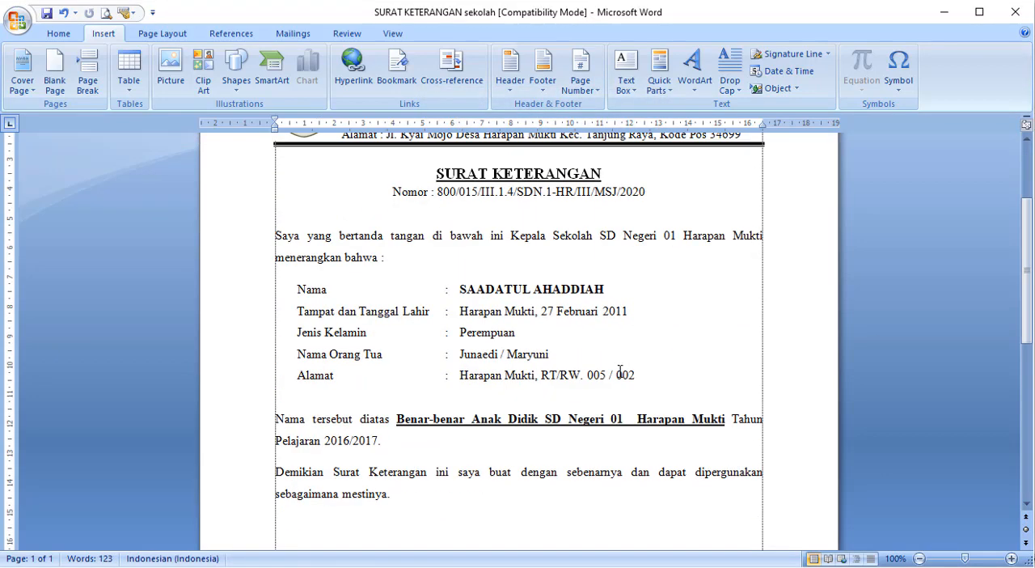
drag(410, 425, 575, 435)
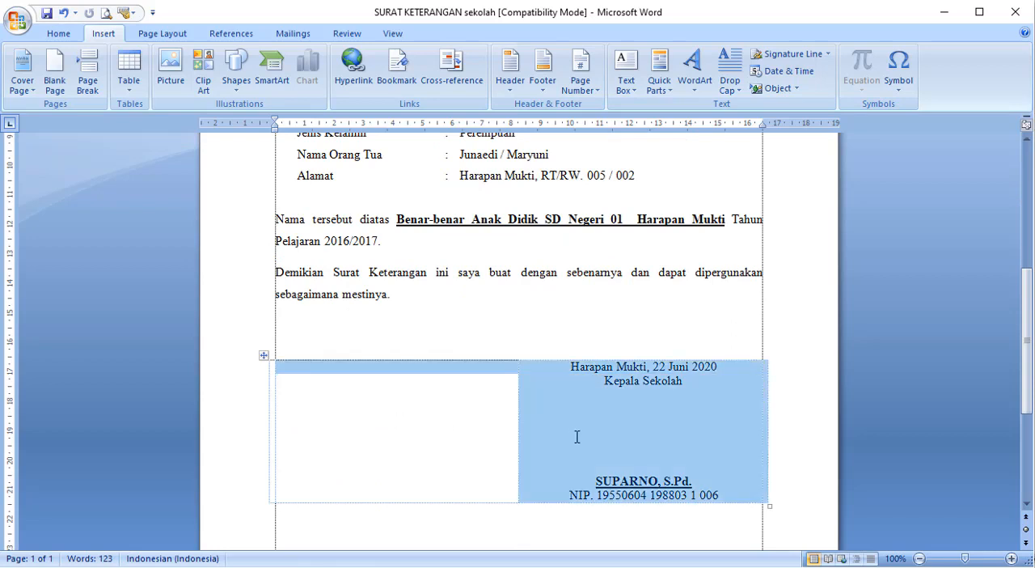
click(134, 13)
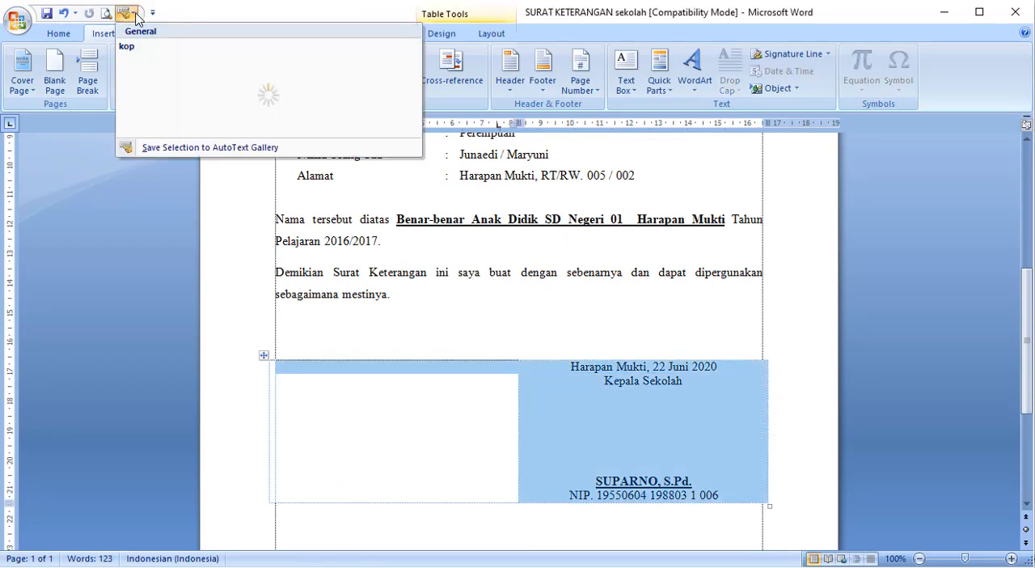
click(170, 148)
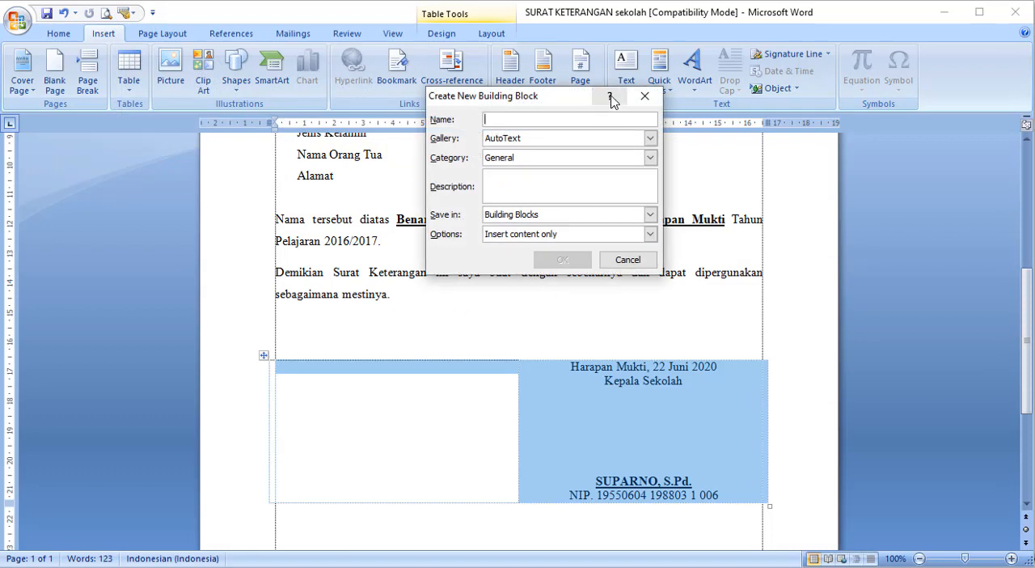
text(ttd)
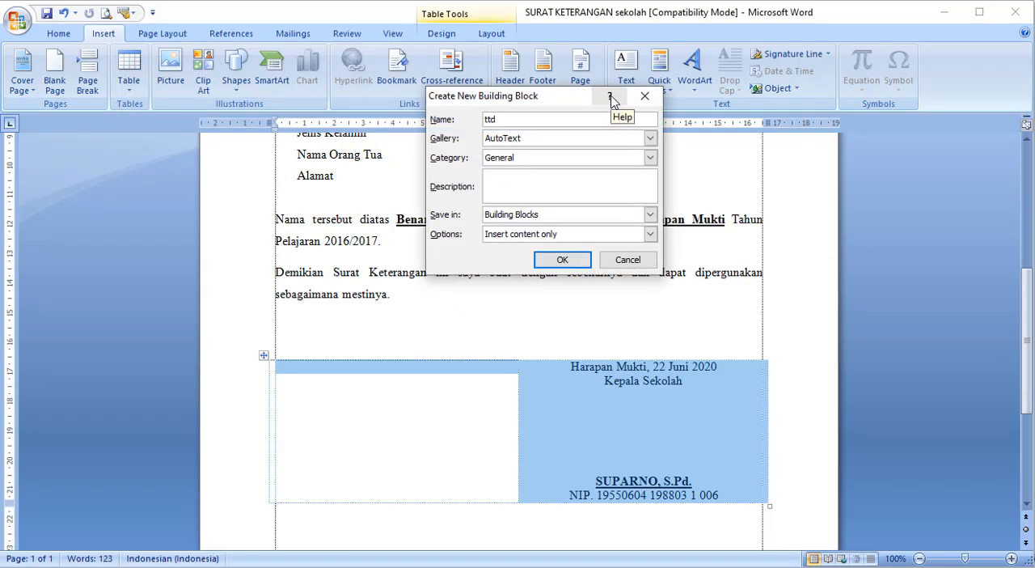
click(576, 259)
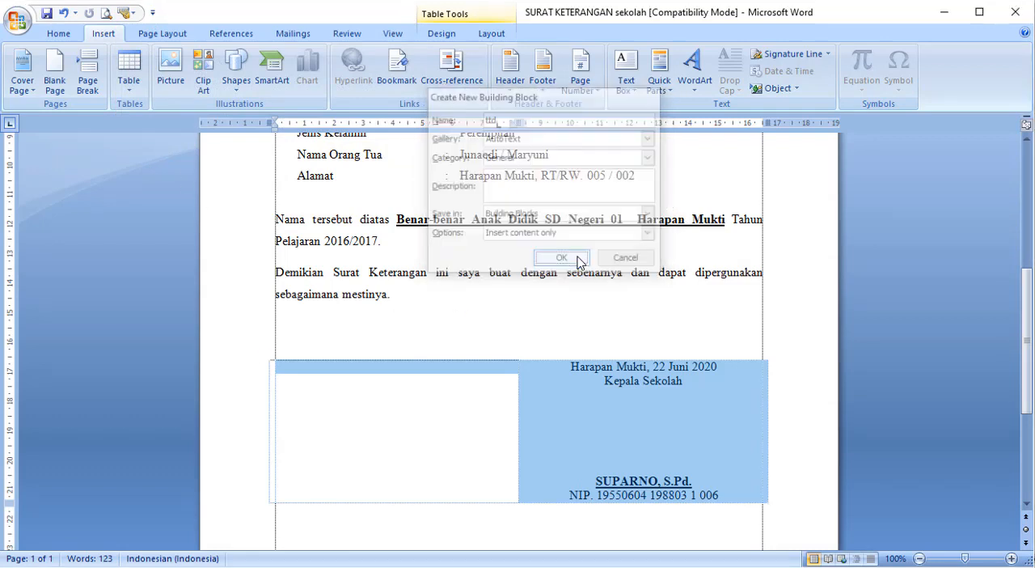
click(598, 326)
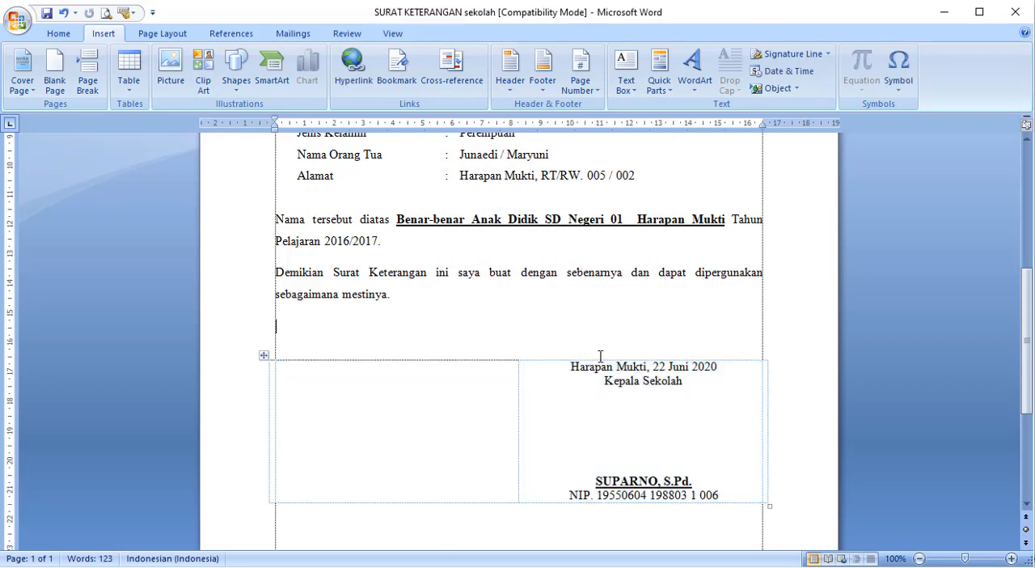
- Switch to the blank Document4 and review the entries in the AutoText gallery without inserting any
mouse_move(766, 550)
click(792, 536)
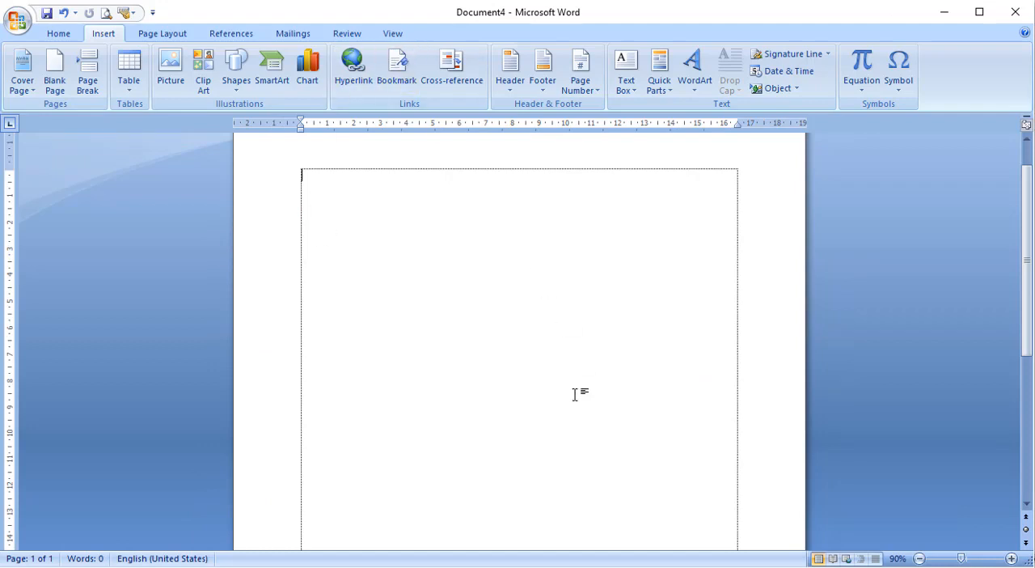
click(129, 13)
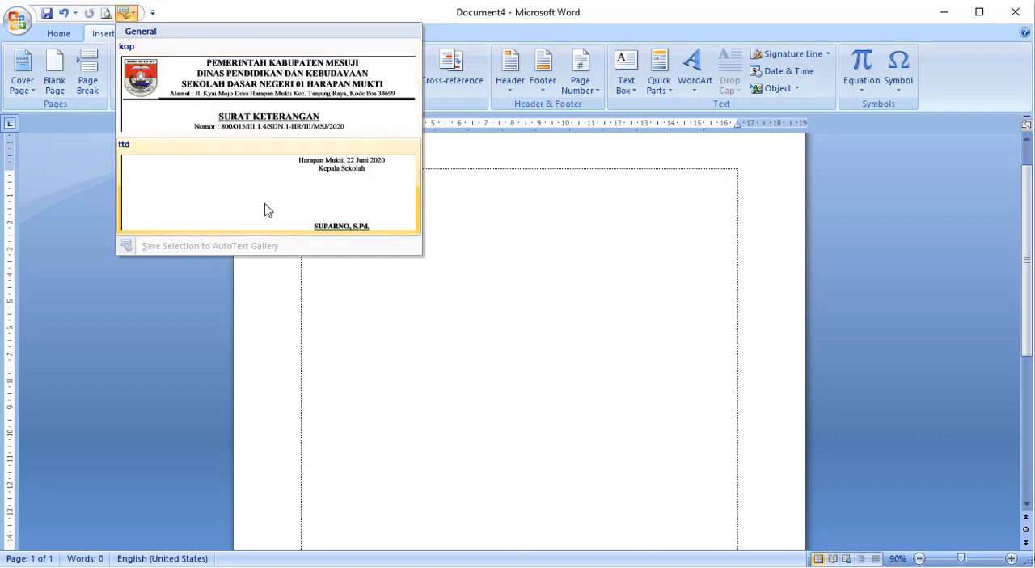
click(613, 313)
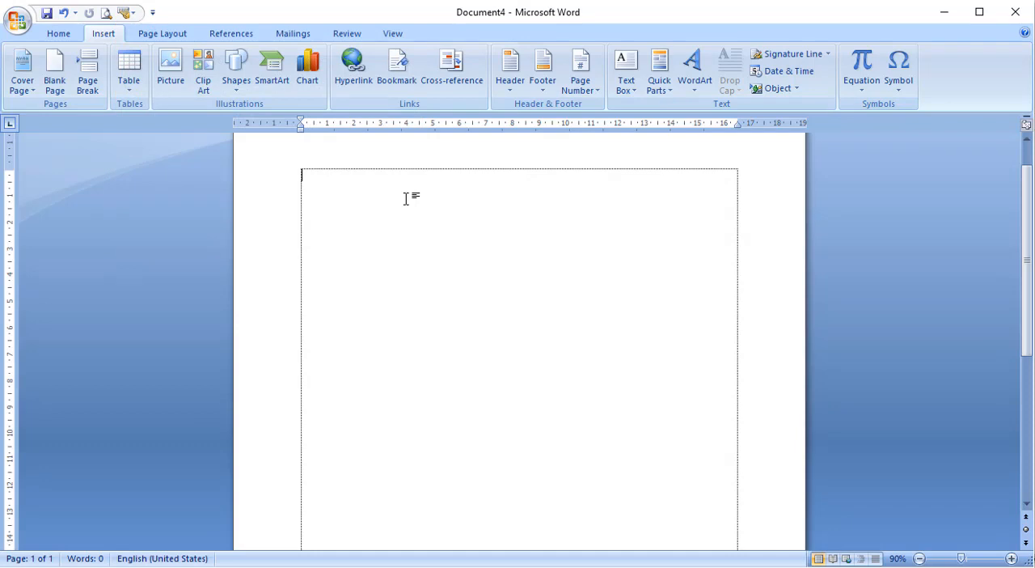
- Insert the letterhead in Document4 by expanding the typed entry name kop, and clear the whole page
text(kop)
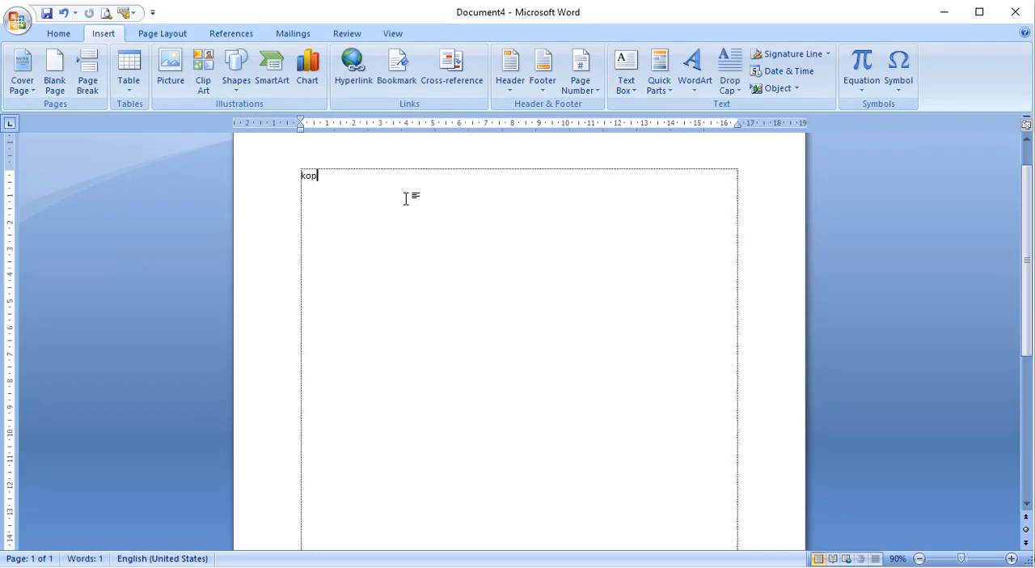
key(F3)
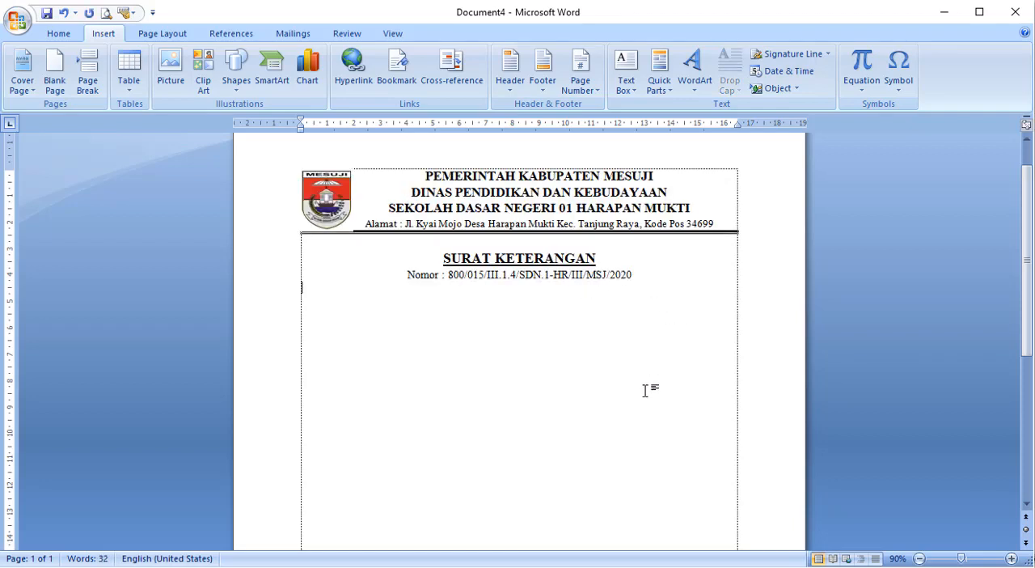
drag(638, 275, 434, 275)
key(ctrl+a)
key(ctrl+c)
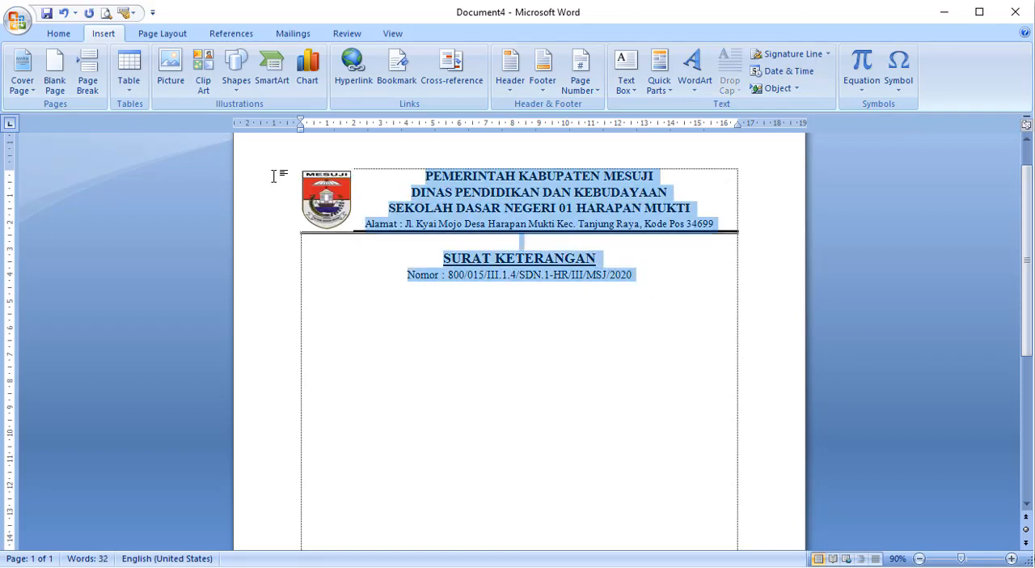
key(Delete)
- Expand the typed name kop into the letterhead once more, and delete all of the document's content
text(kop)
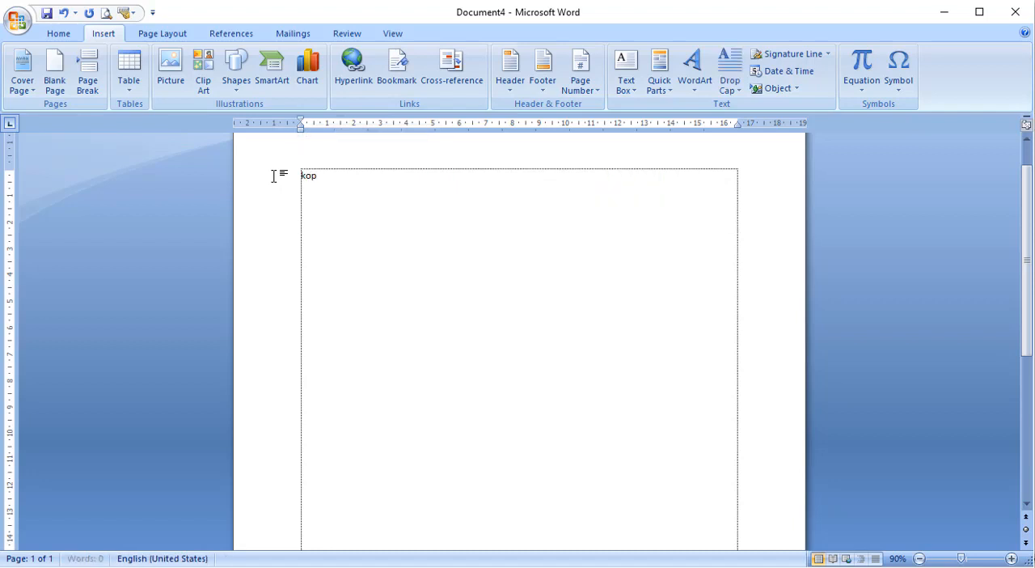
key(F3)
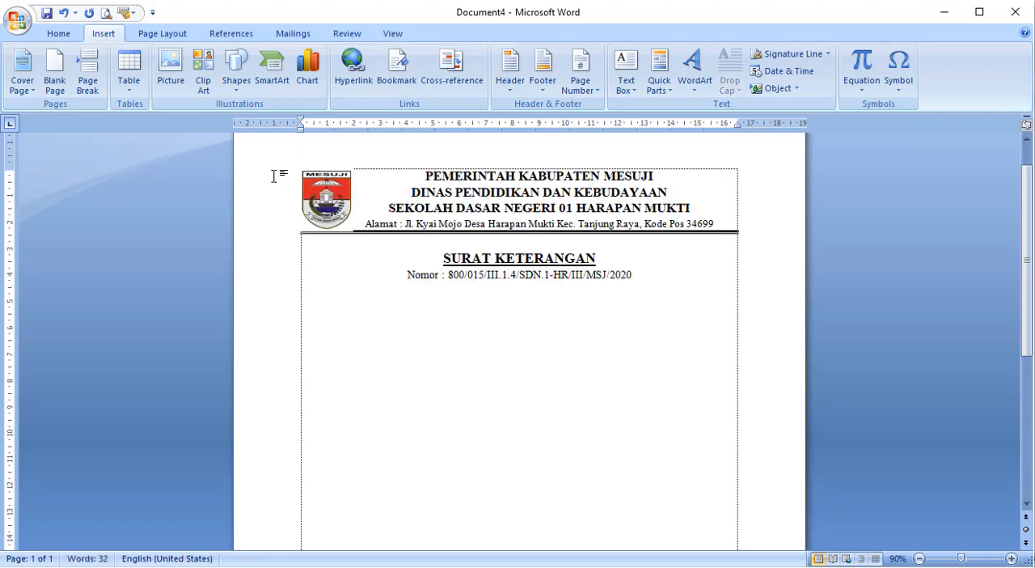
key(ctrl+a)
key(Delete)
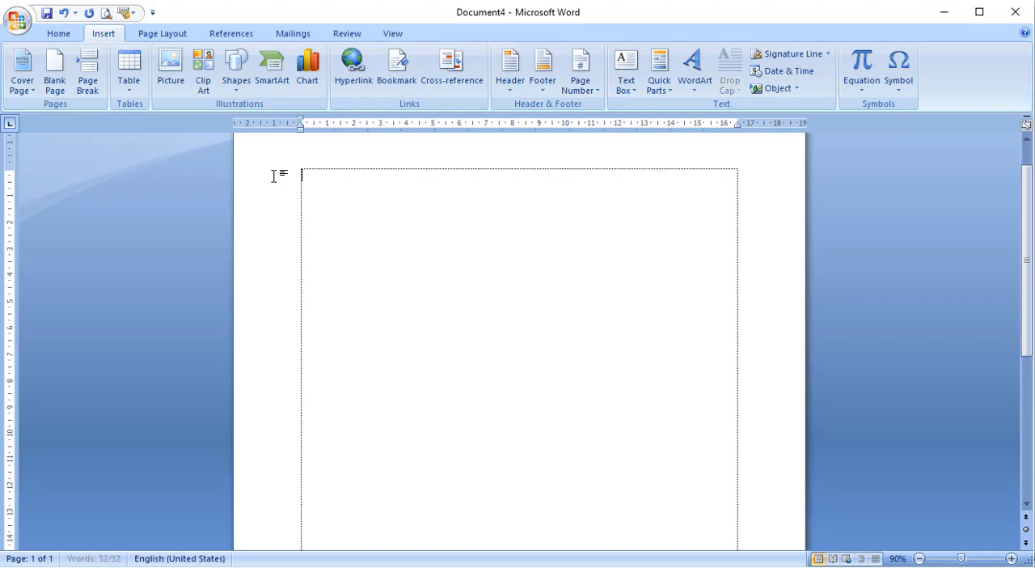
- Insert the kop letterhead into the empty Document4 from the AutoText gallery
click(135, 16)
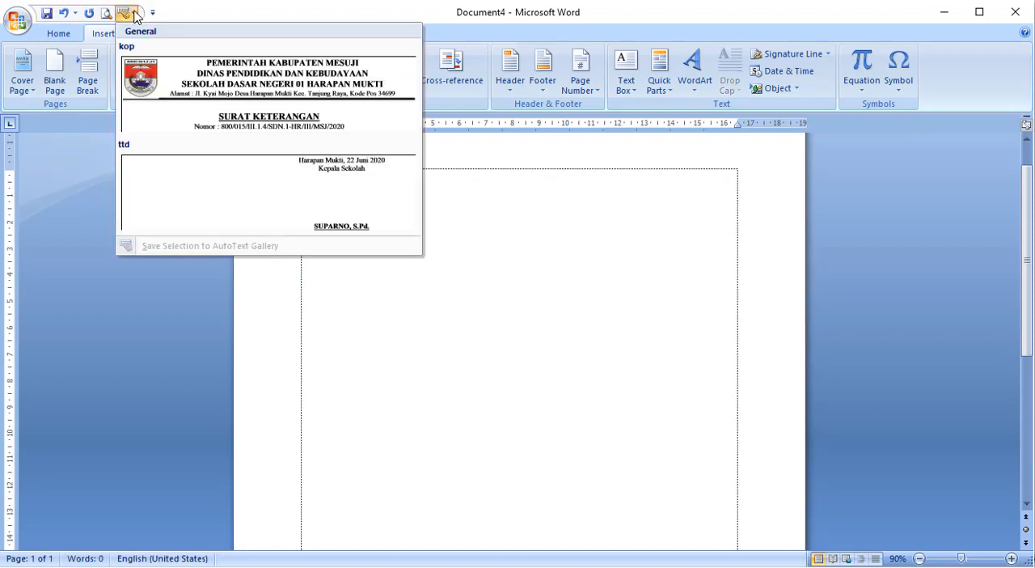
click(525, 358)
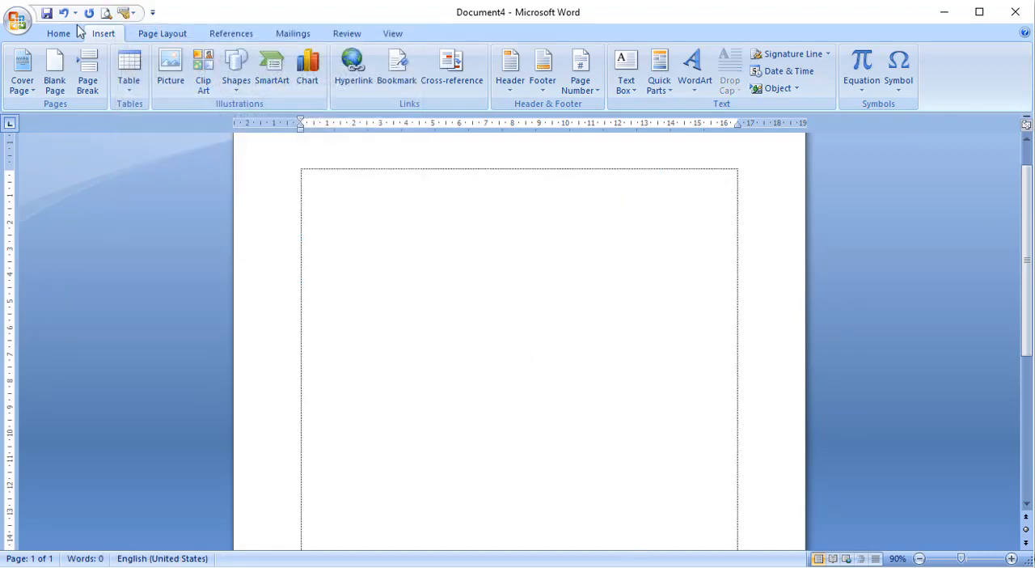
click(128, 16)
click(173, 85)
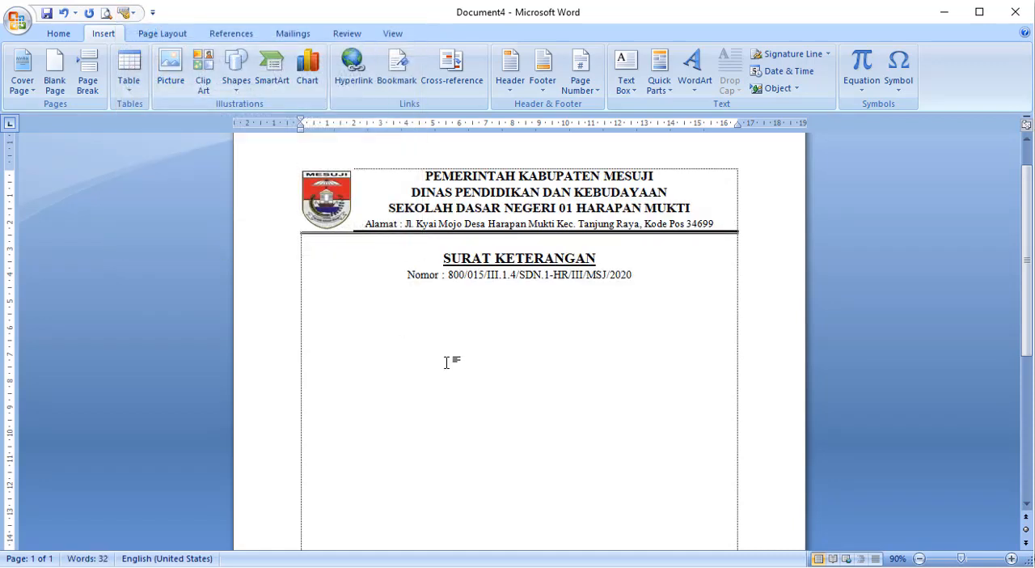
- Enter the filler lines Dfhaklhfkdaljk, Dajfdlha, Ajfkla and ahjfa below the letterhead, and insert the ttd signature block from the AutoText gallery
text(dfhaklhfkdaljk)
key(Return)
text(Dajfdlha Ajfkla a)
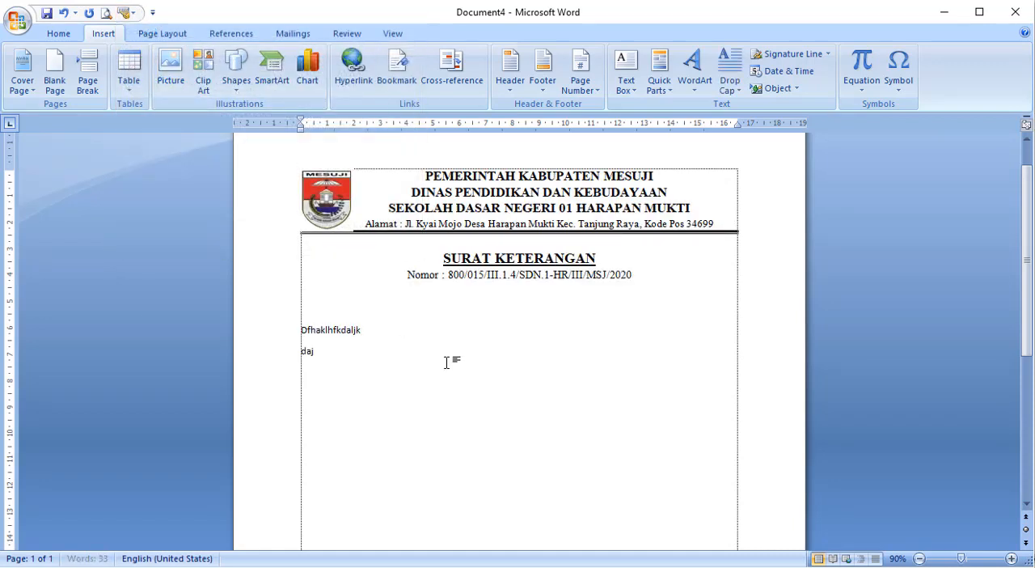
text(hjfa)
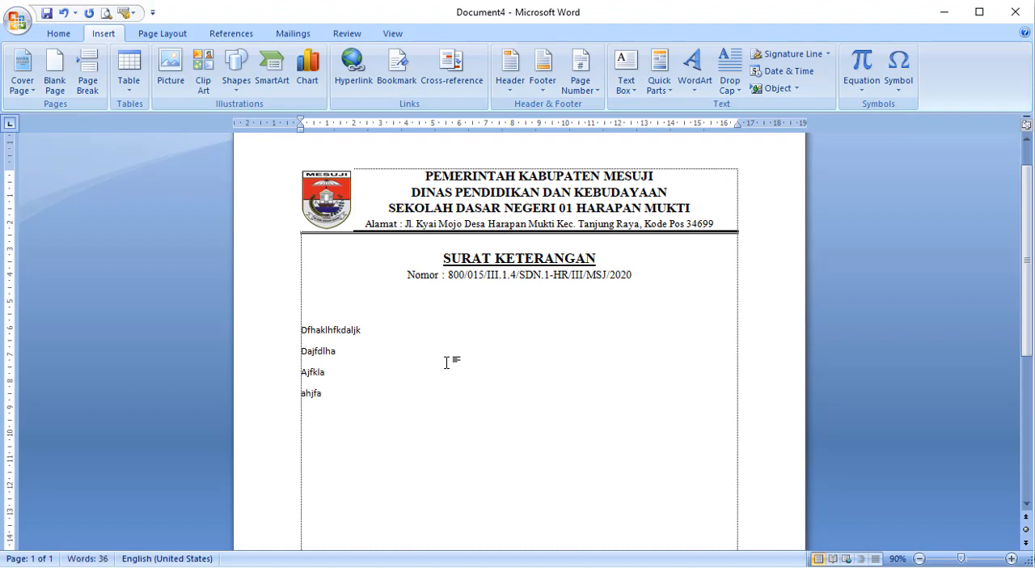
click(127, 13)
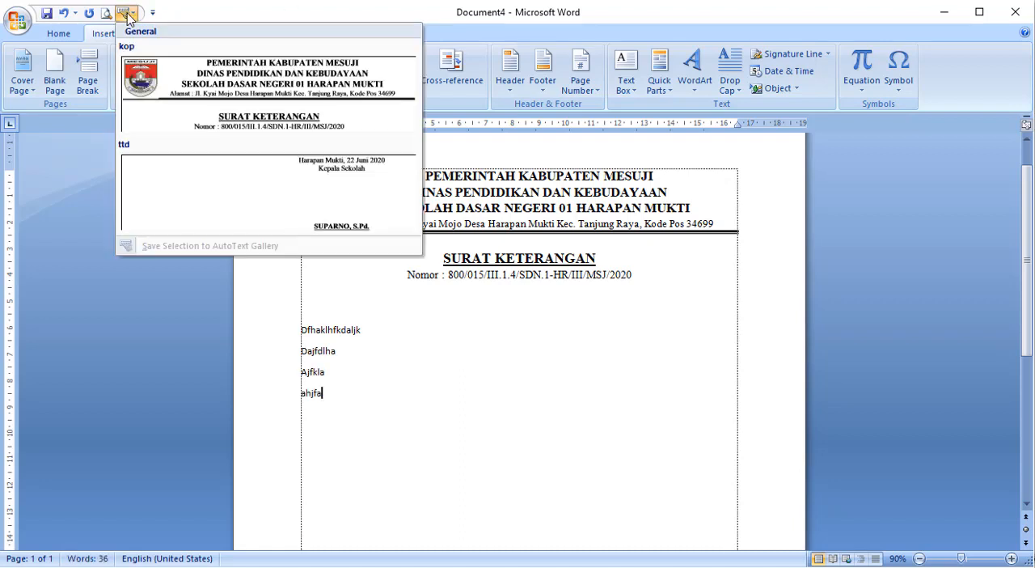
click(214, 212)
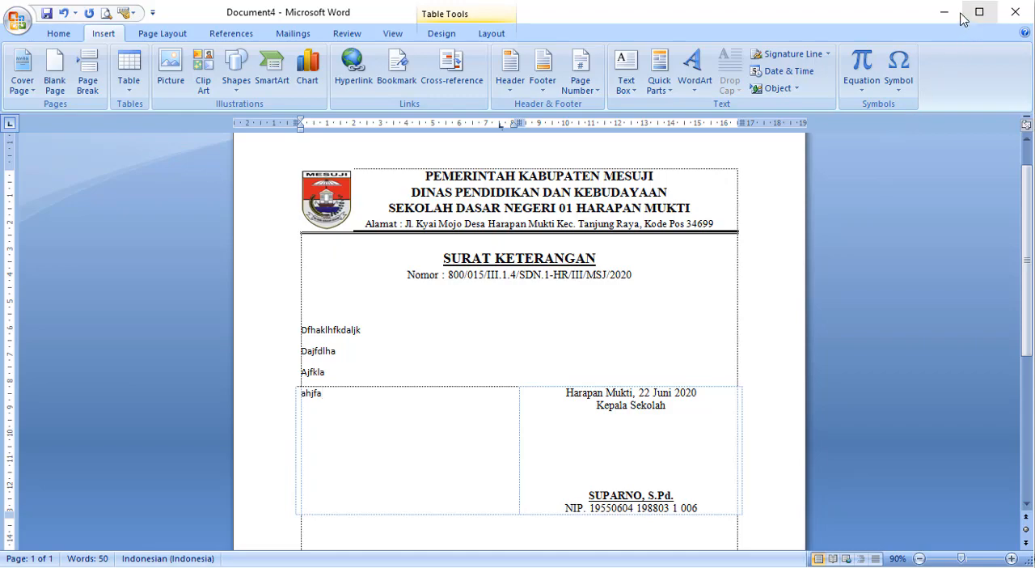
- Switch to Document2 in the newer Word version, view the account's product information, and return to the document
click(691, 566)
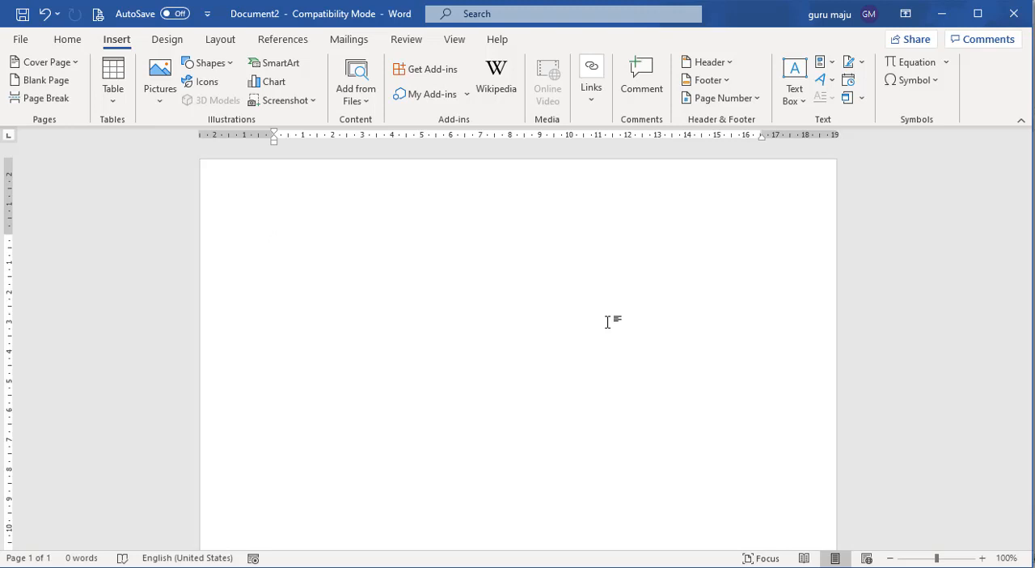
click(27, 39)
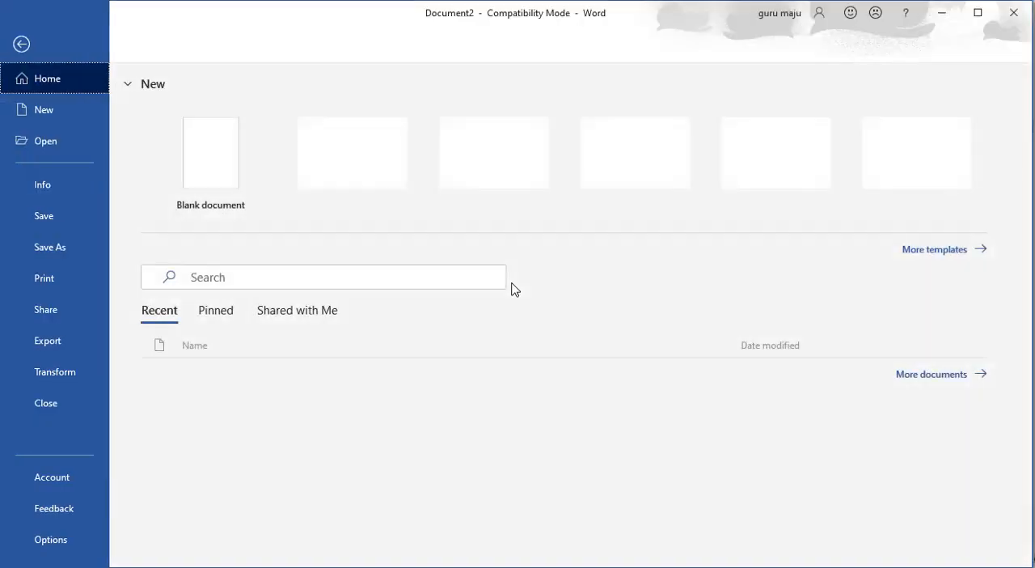
click(69, 479)
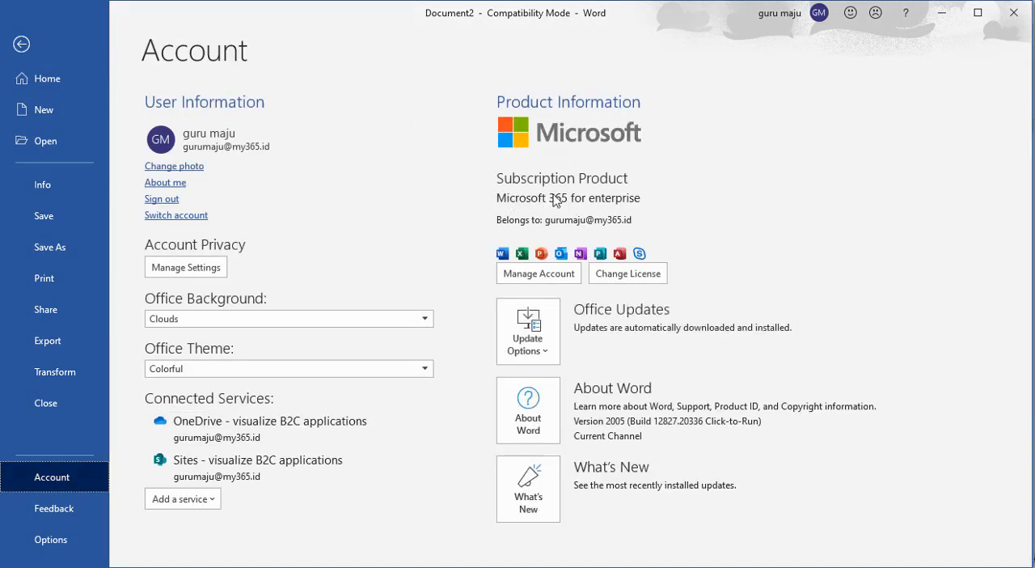
click(12, 44)
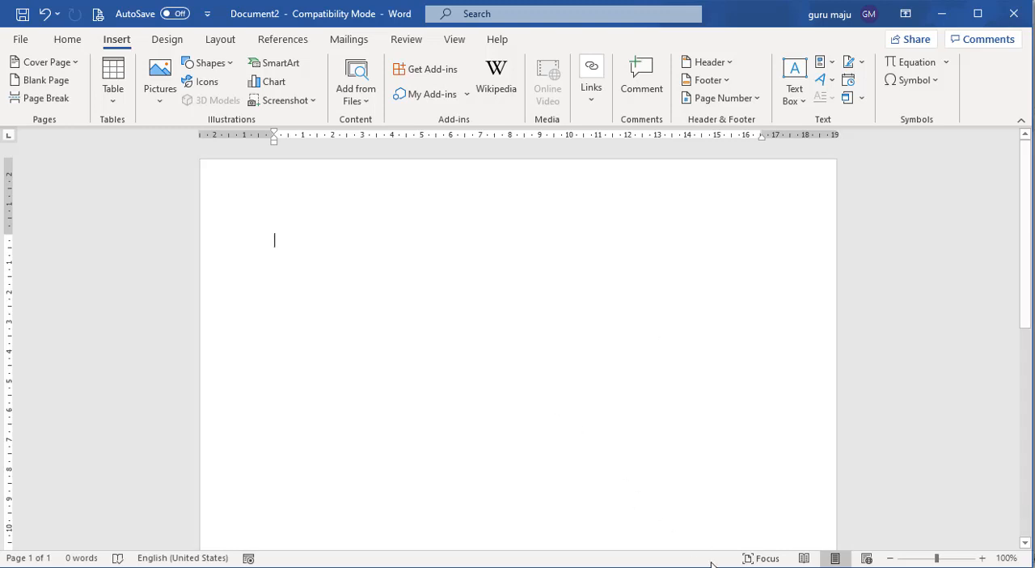
- Copy the entire certificate letter from SURAT KETERANGAN sekolah and paste it into the blank Document2
mouse_move(764, 566)
click(703, 538)
scroll(596, 323, up, 8)
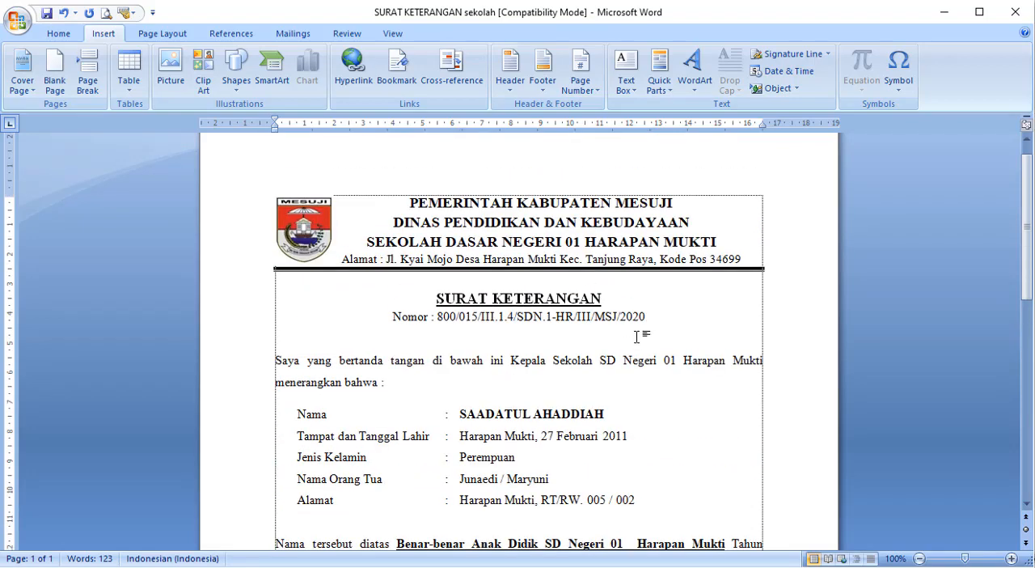
key(ctrl+a)
mouse_move(764, 566)
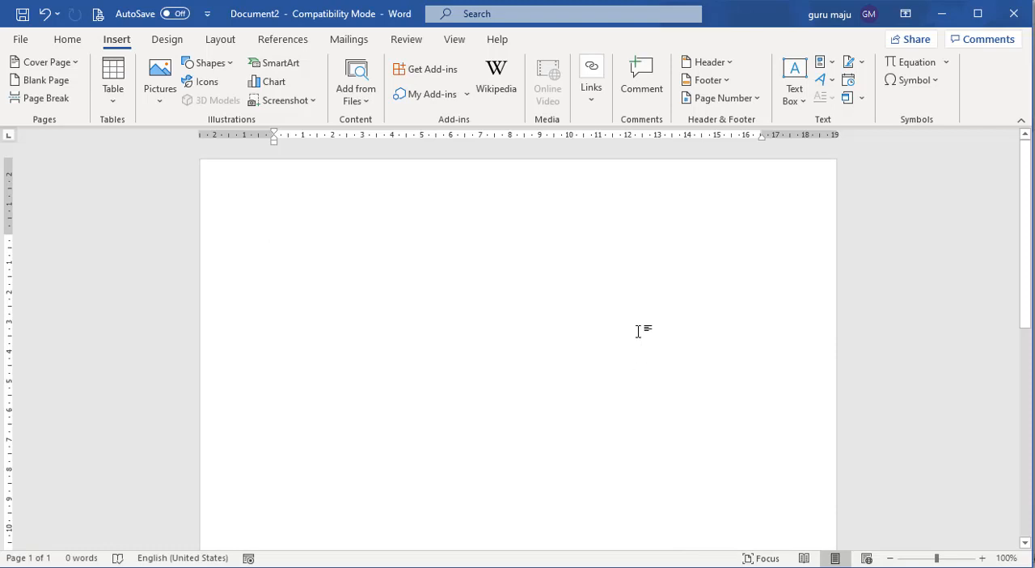
key(ctrl+v)
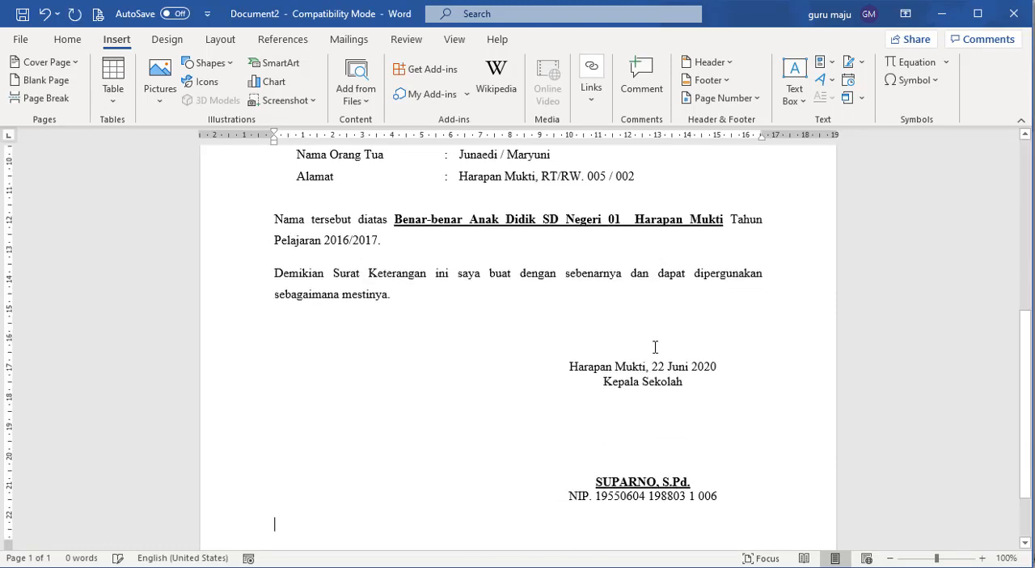
- Select the pasted letterhead from the logo down to the letter number line, and look through the Quick Parts commands
scroll(654, 346, up, 8)
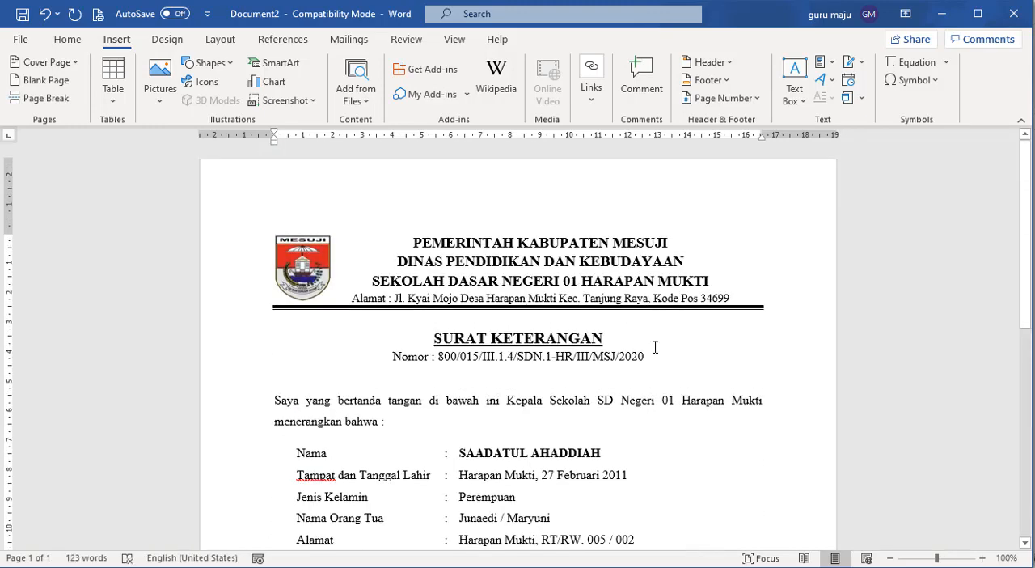
scroll(607, 302, down, 5)
scroll(607, 304, down, 4)
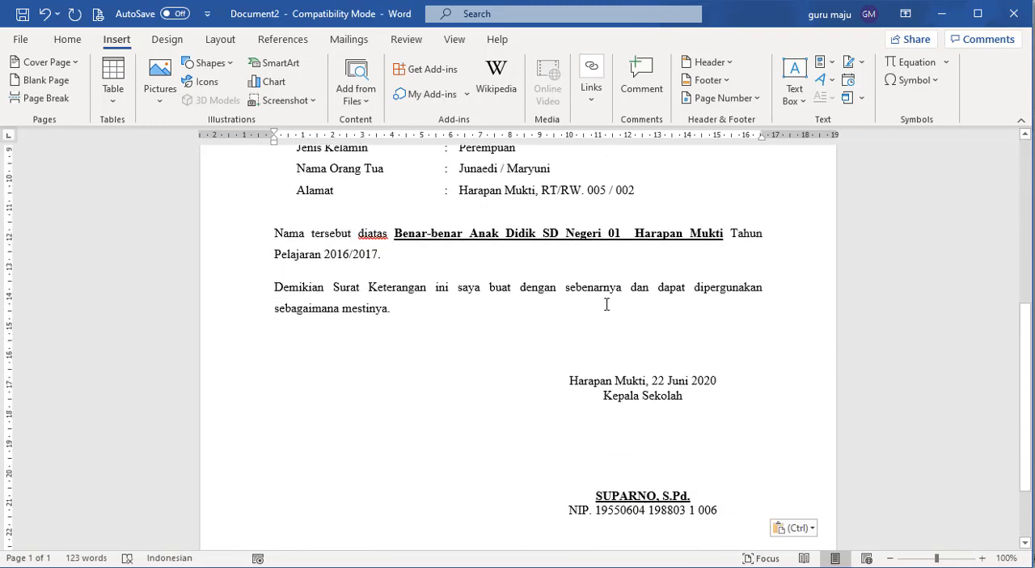
scroll(606, 303, up, 9)
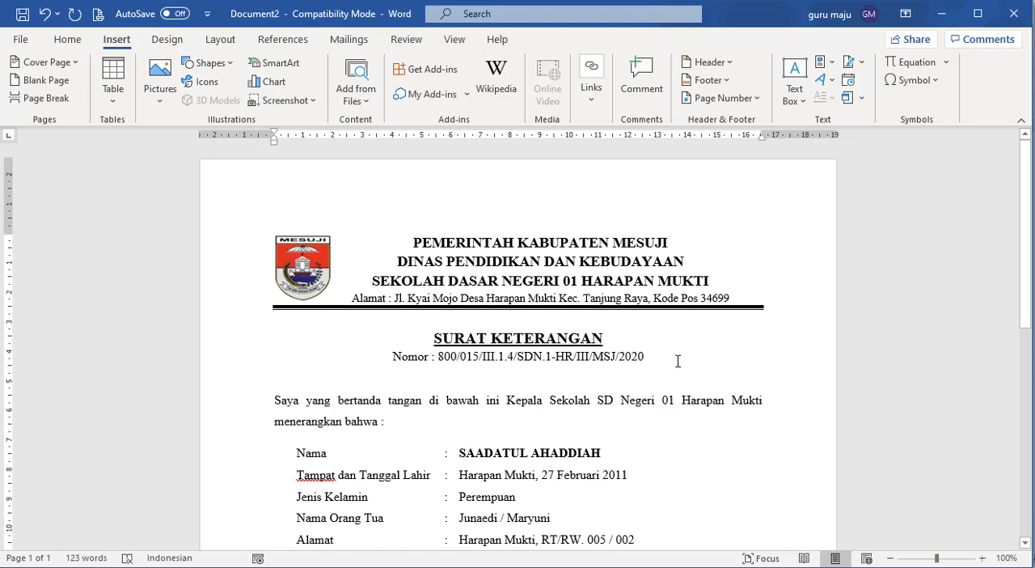
drag(677, 360, 217, 228)
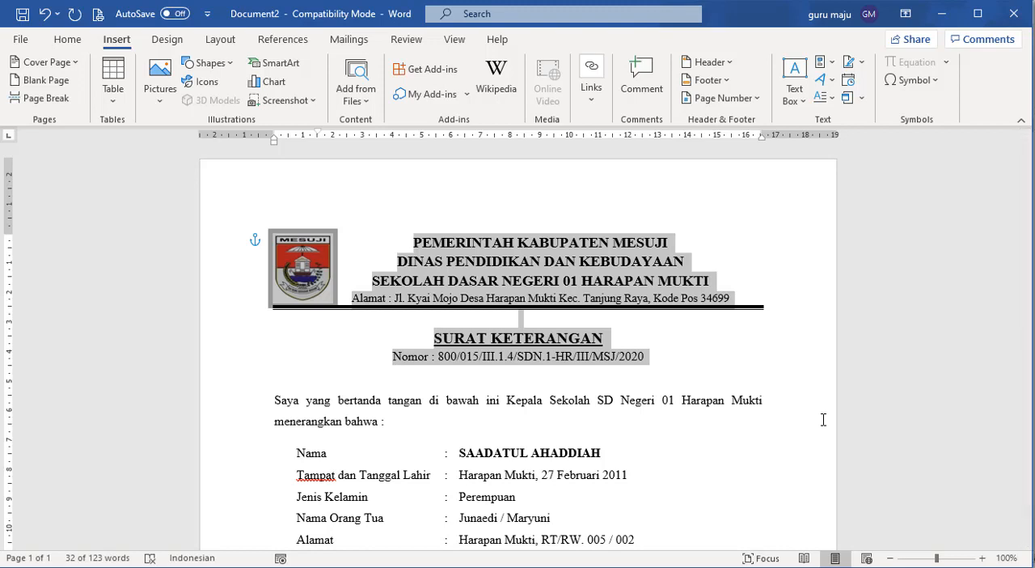
click(719, 377)
drag(709, 363, 257, 239)
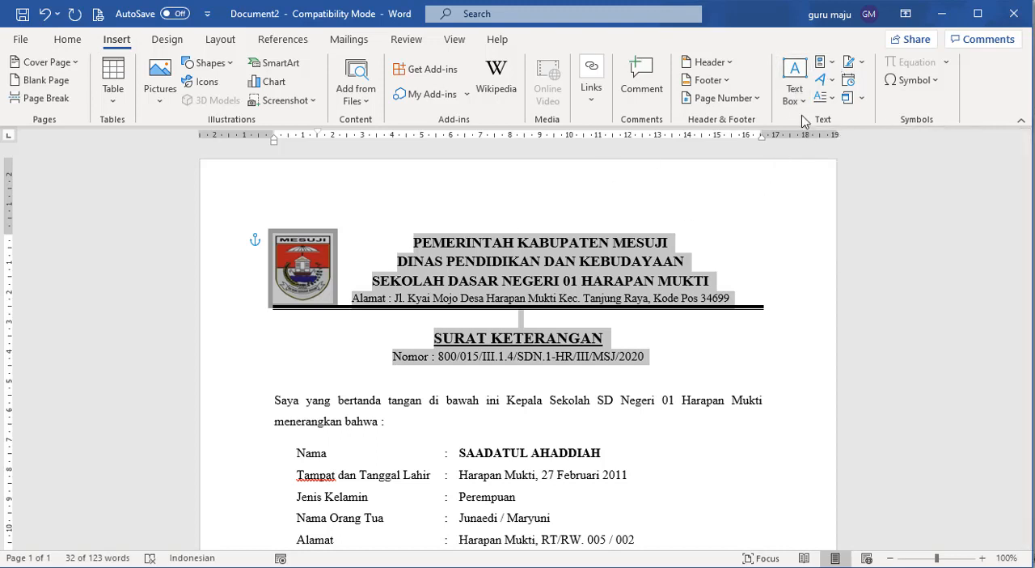
click(832, 64)
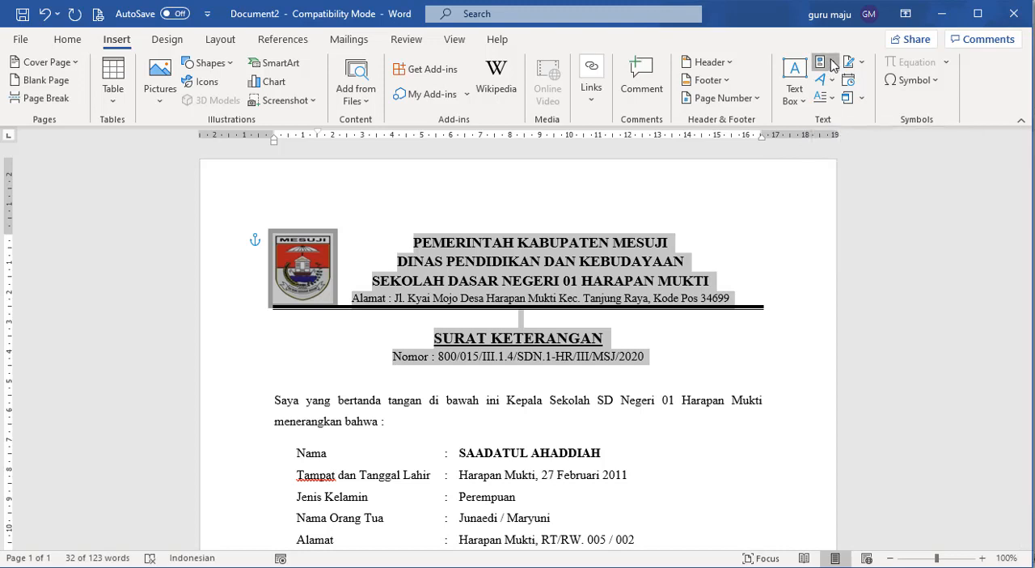
mouse_move(848, 86)
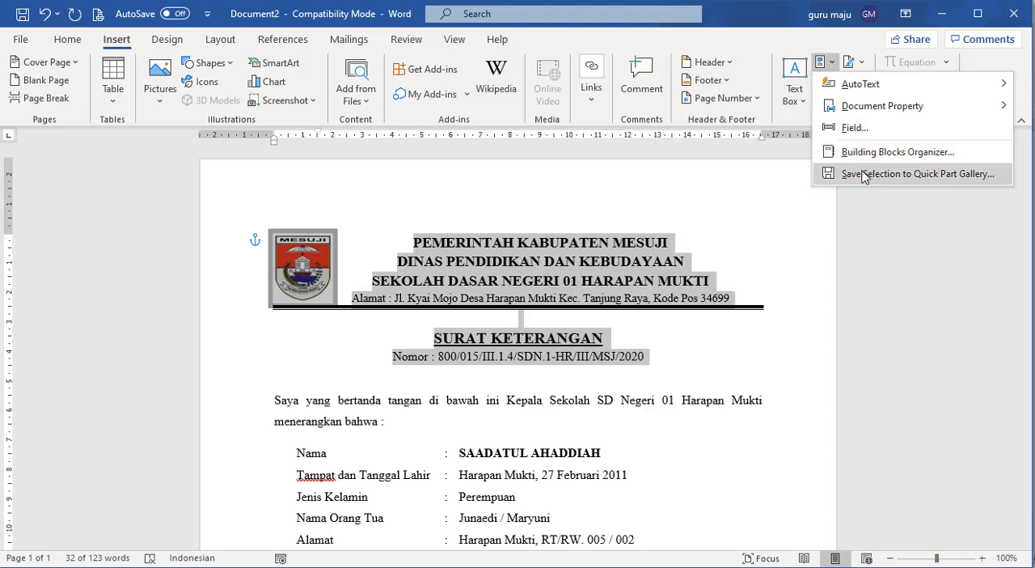
click(680, 354)
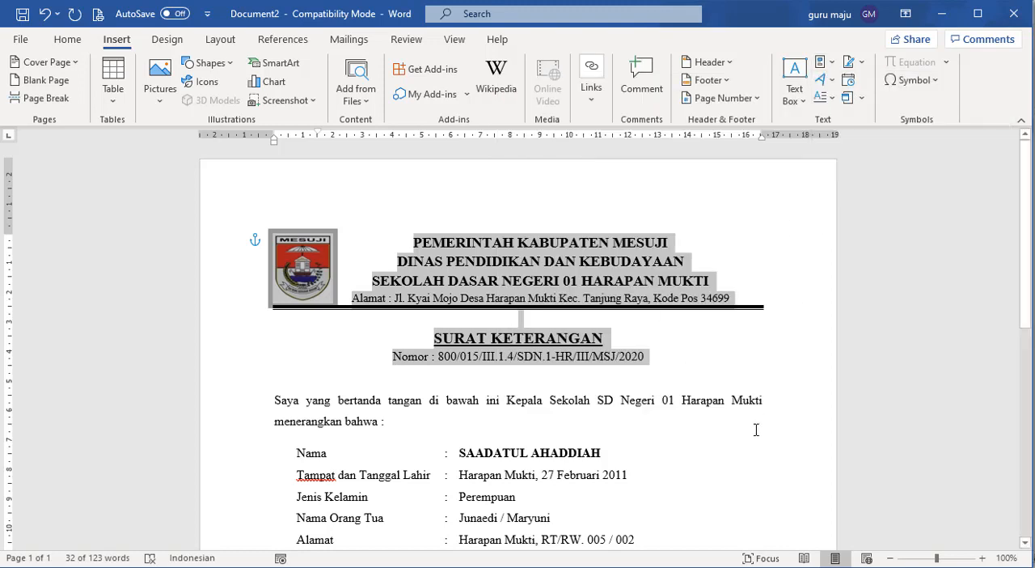
- Delete the existing TTD and KOP AutoText entries in the Building Blocks Organizer, and close the organizer
click(823, 63)
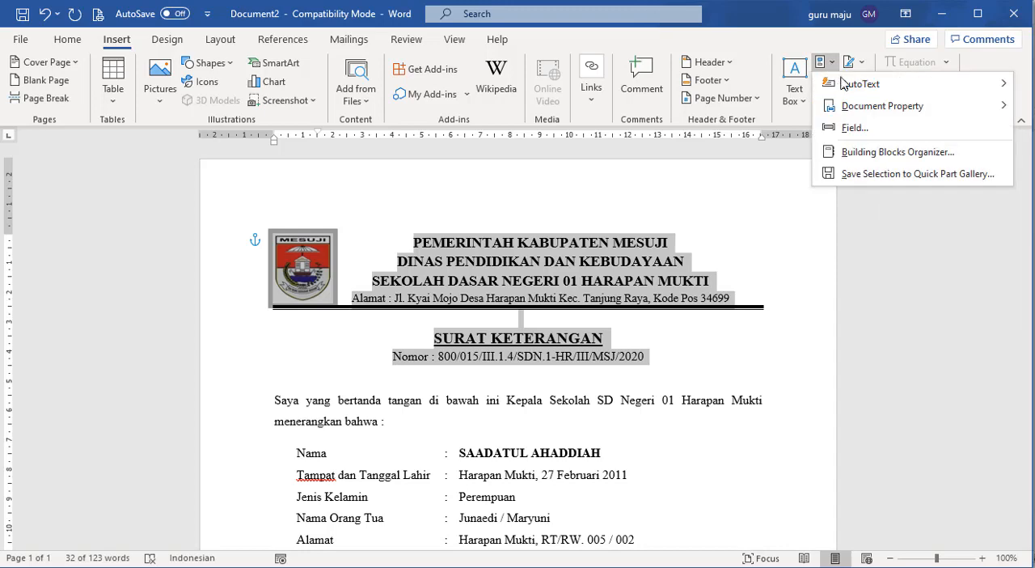
mouse_move(846, 90)
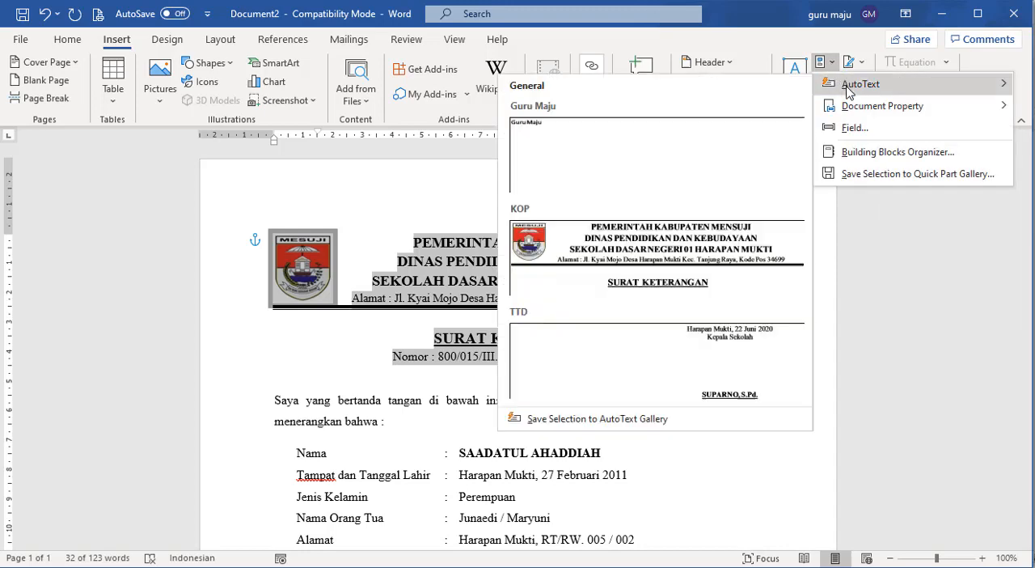
click(853, 152)
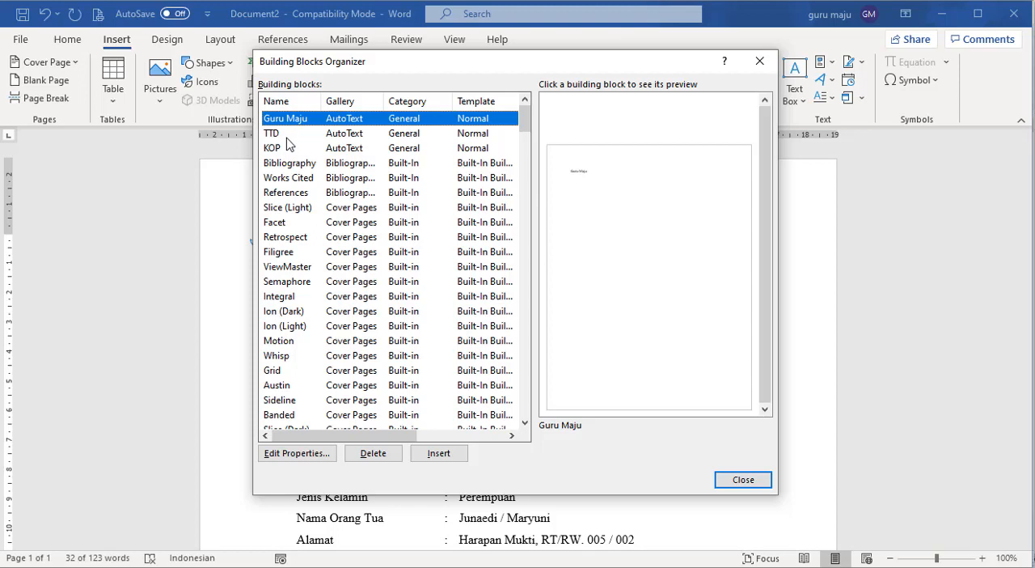
click(287, 135)
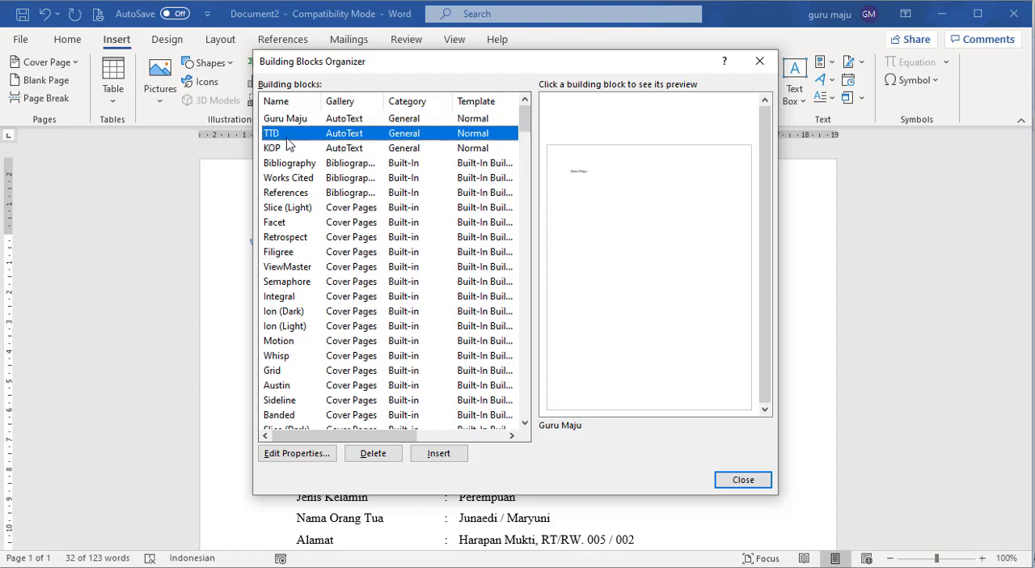
click(372, 453)
click(501, 338)
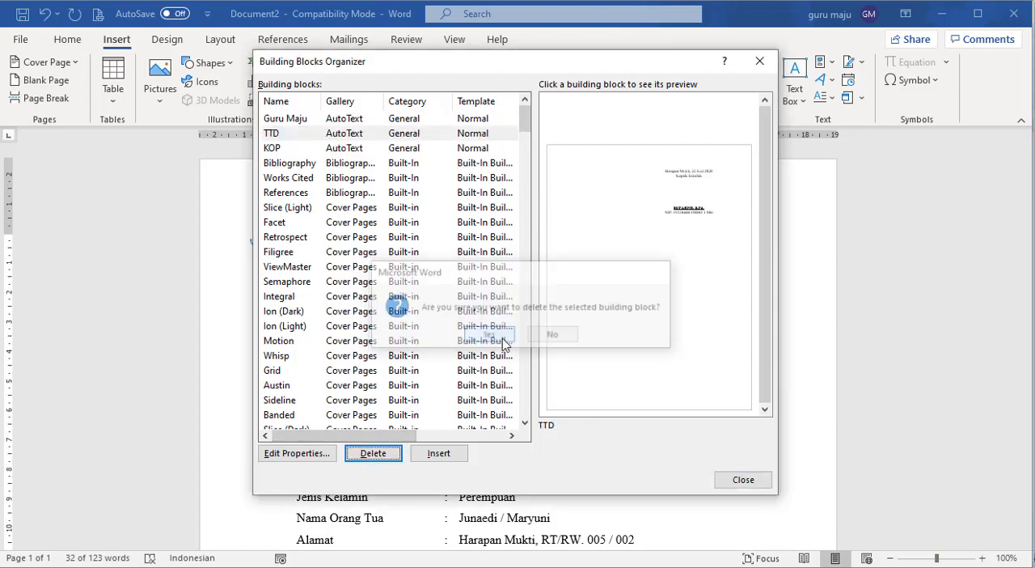
click(298, 136)
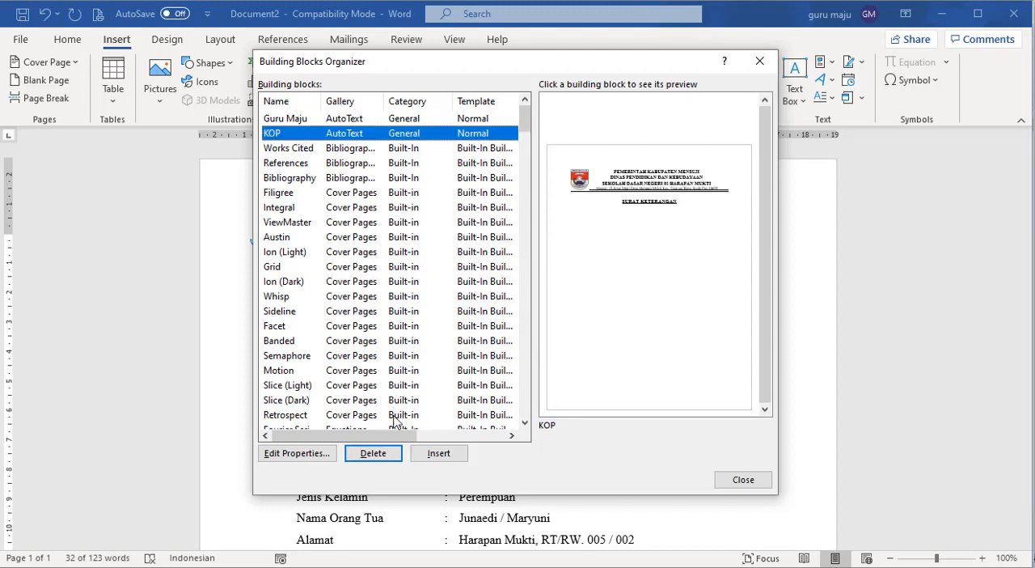
click(373, 452)
click(490, 338)
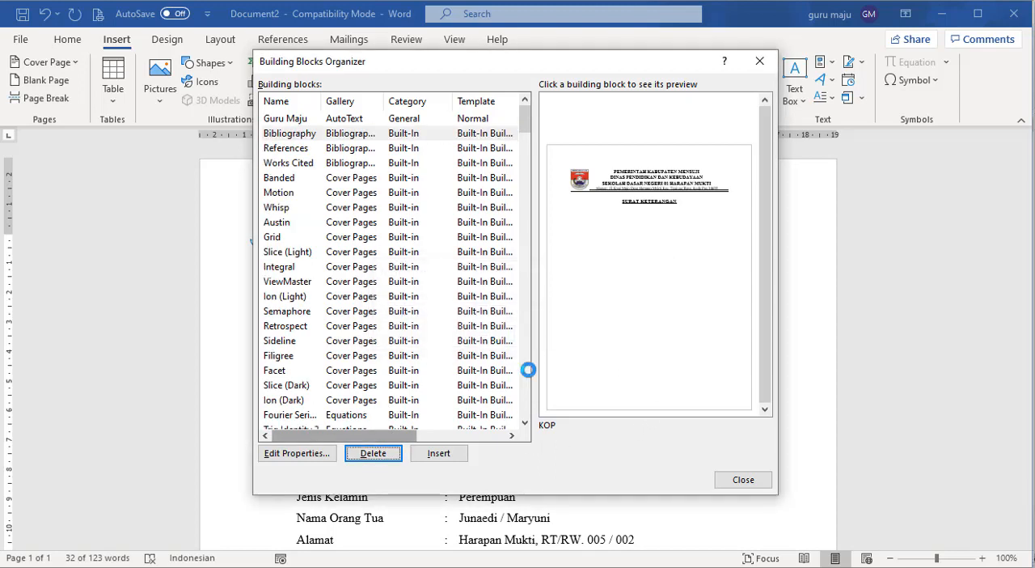
click(730, 479)
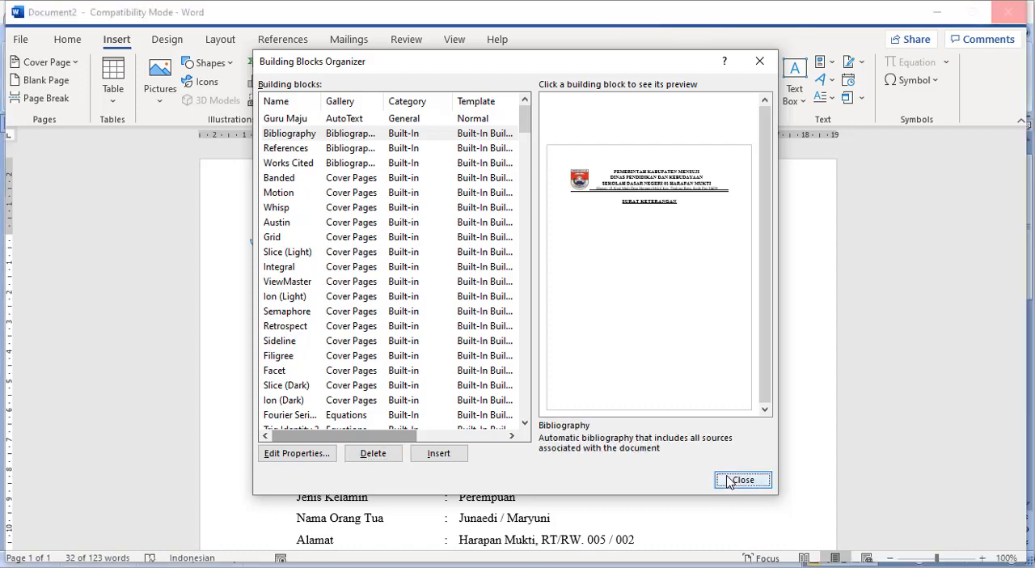
click(736, 368)
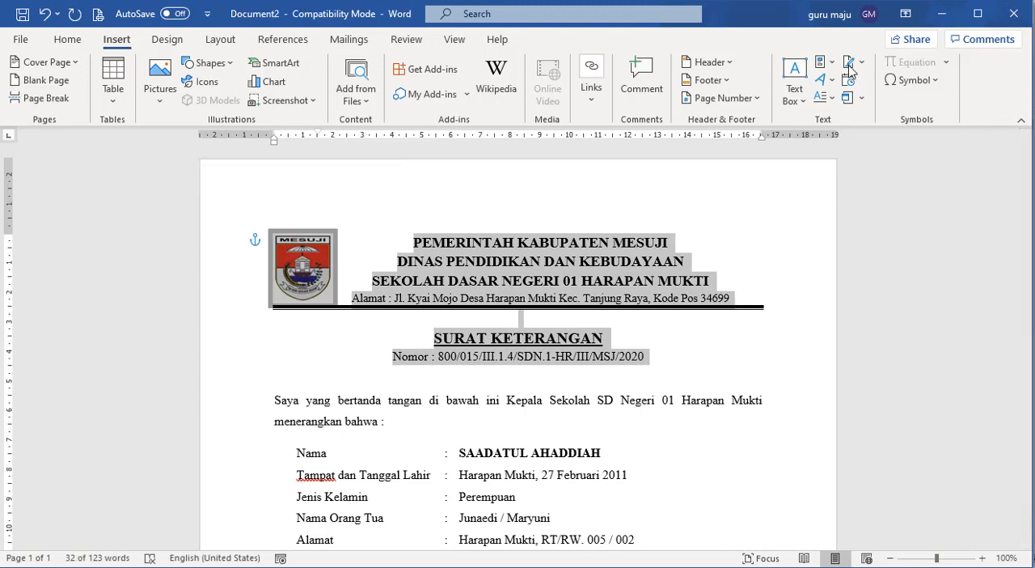
click(719, 377)
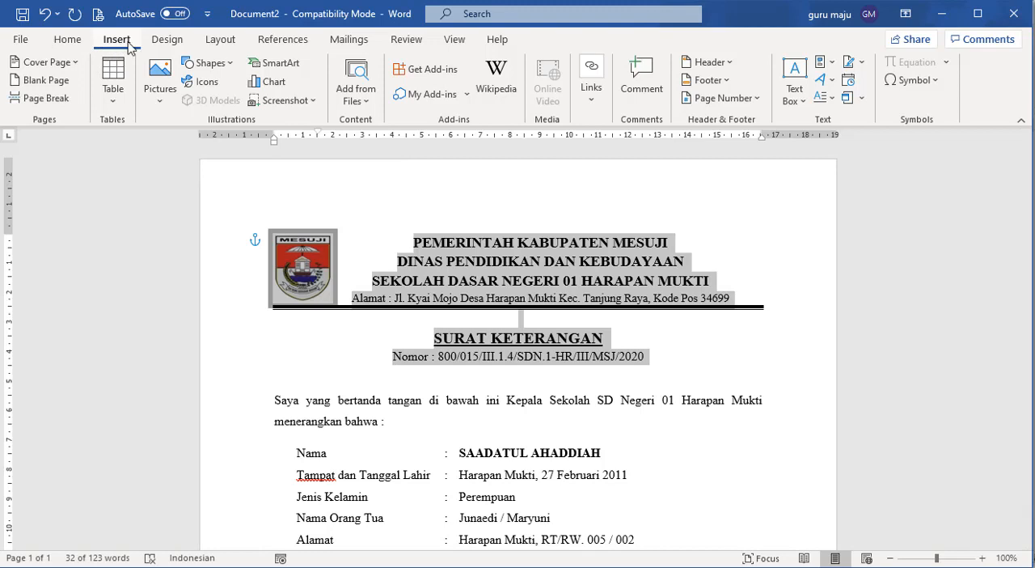
- Save the selected letterhead as a new building block named kop in the AutoText gallery
click(831, 64)
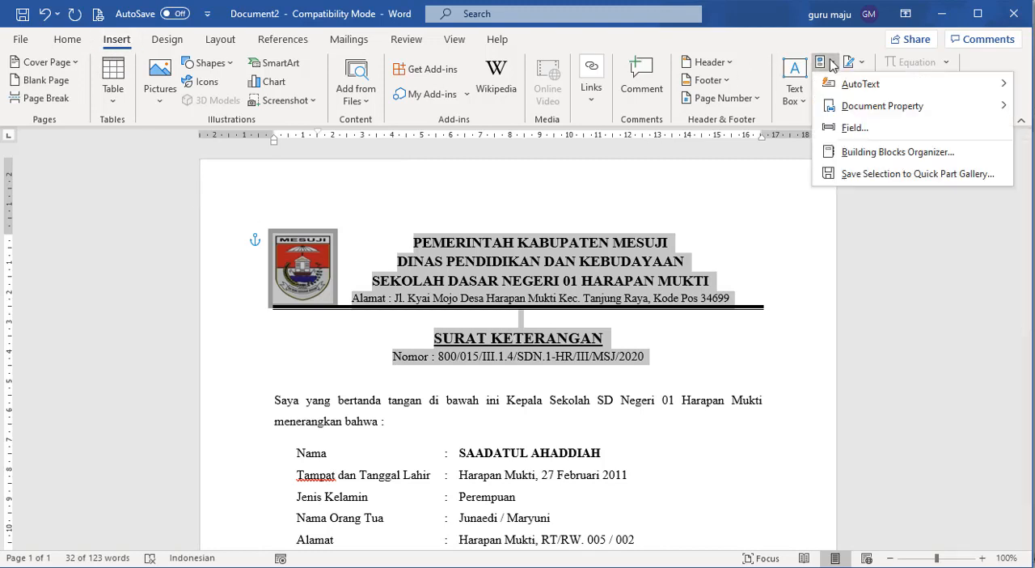
click(865, 174)
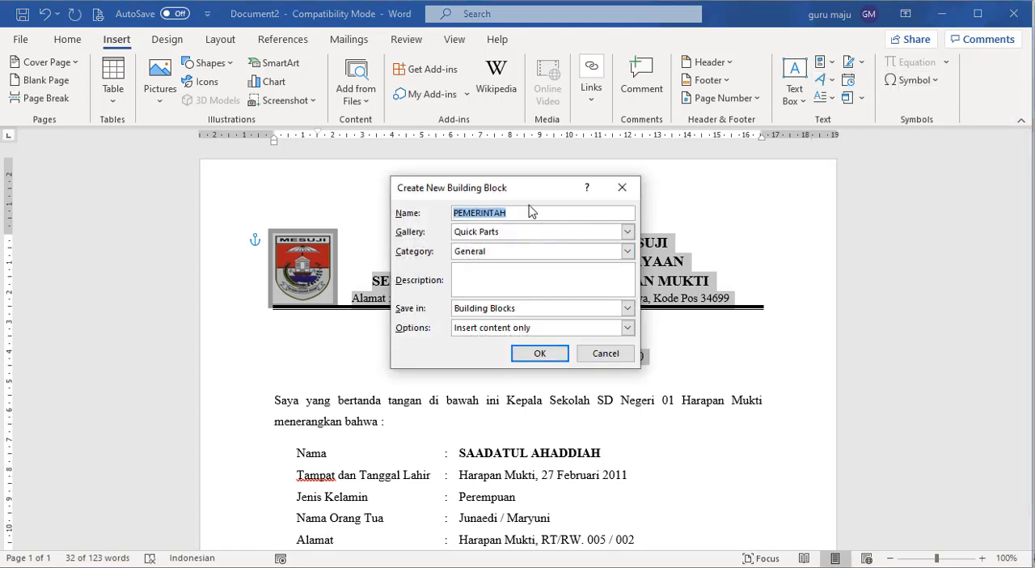
text(kop)
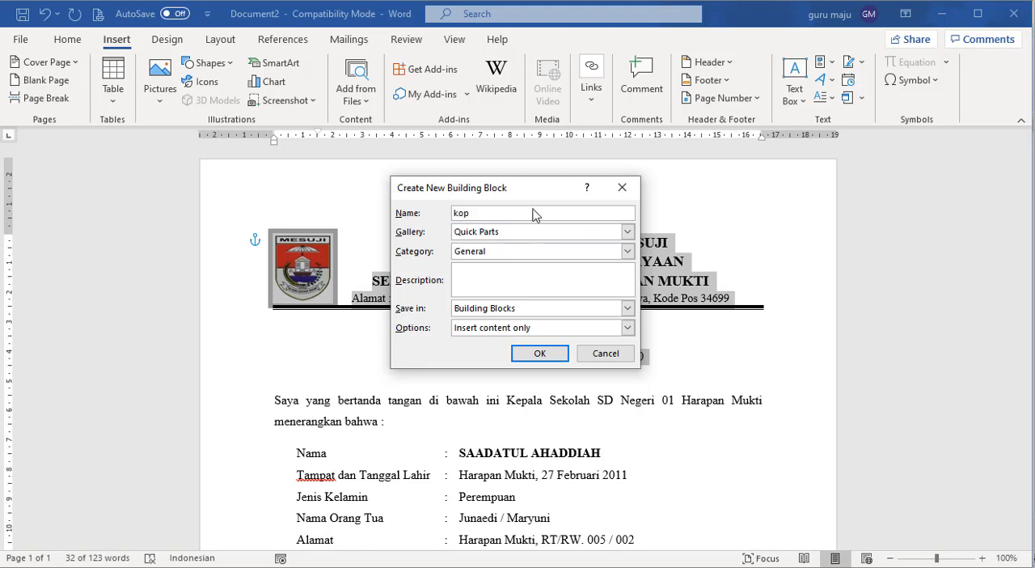
click(626, 232)
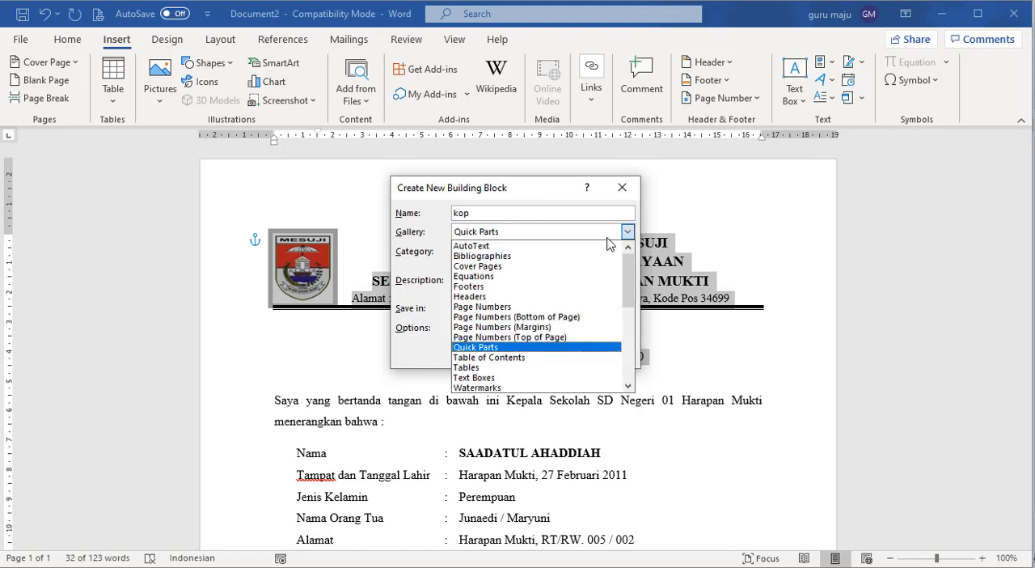
click(570, 248)
click(540, 354)
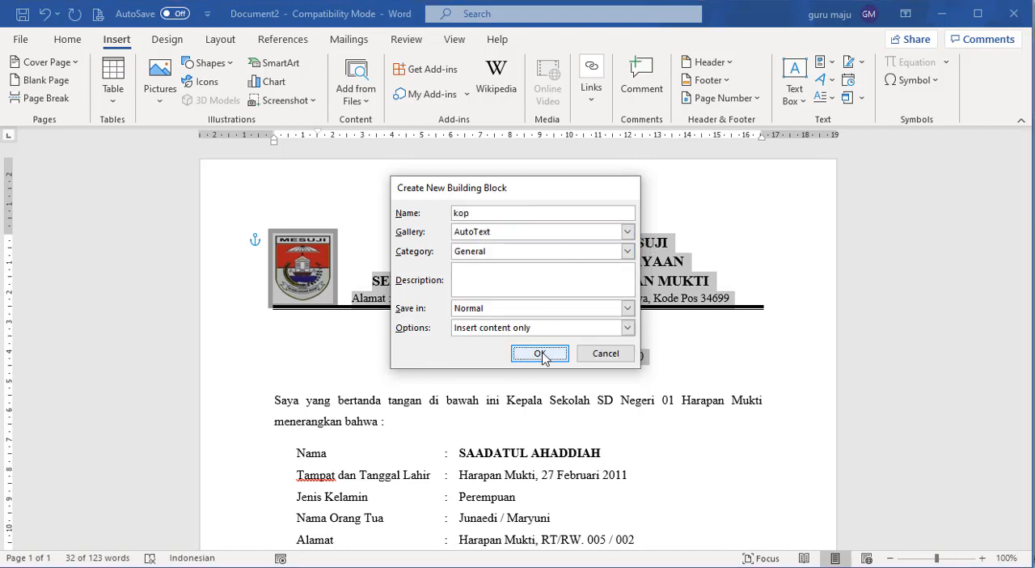
- Clear the whole document and insert the saved letterhead from its AutoText name kop
click(695, 254)
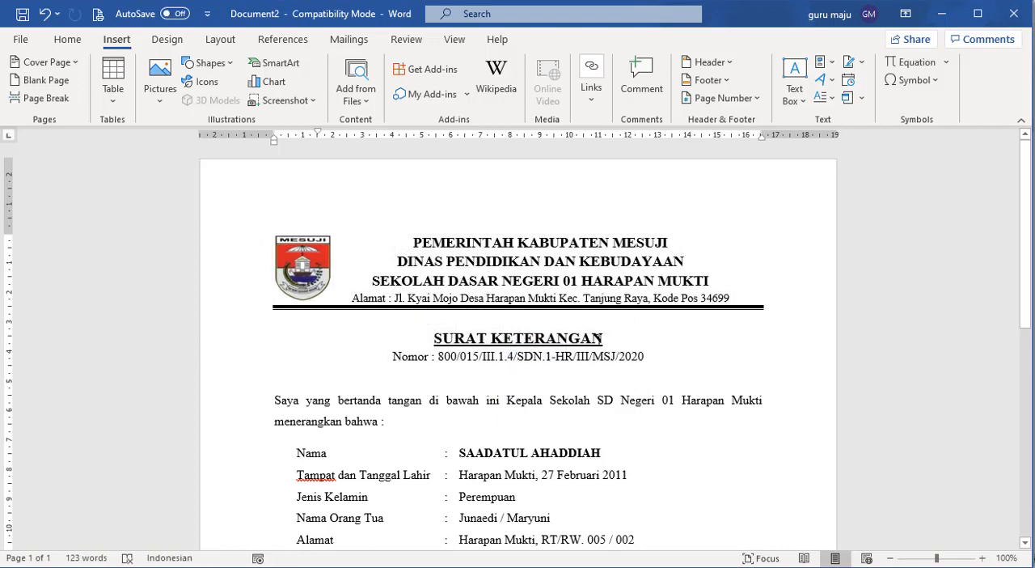
key(ctrl+a)
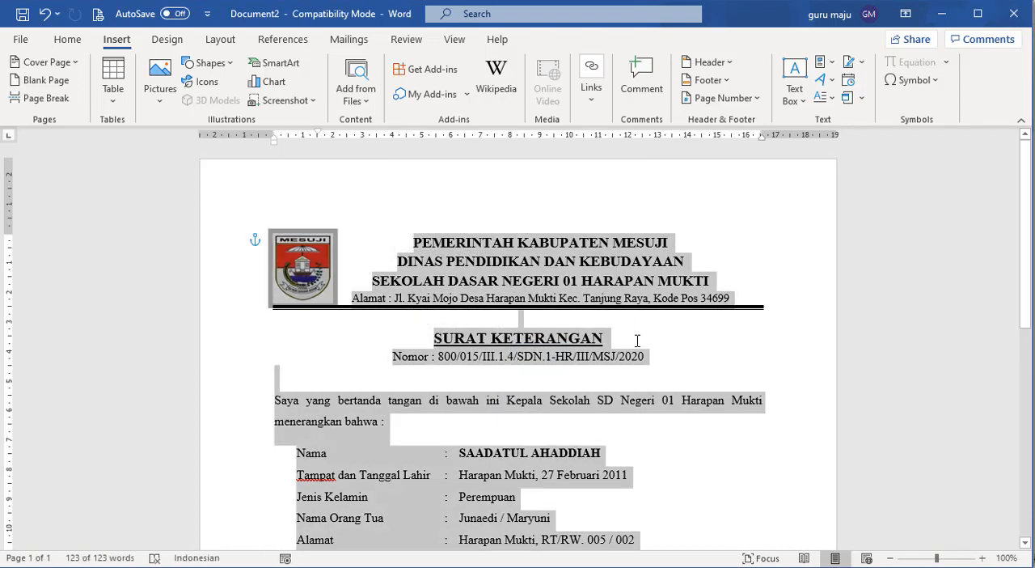
key(Delete)
text(kop)
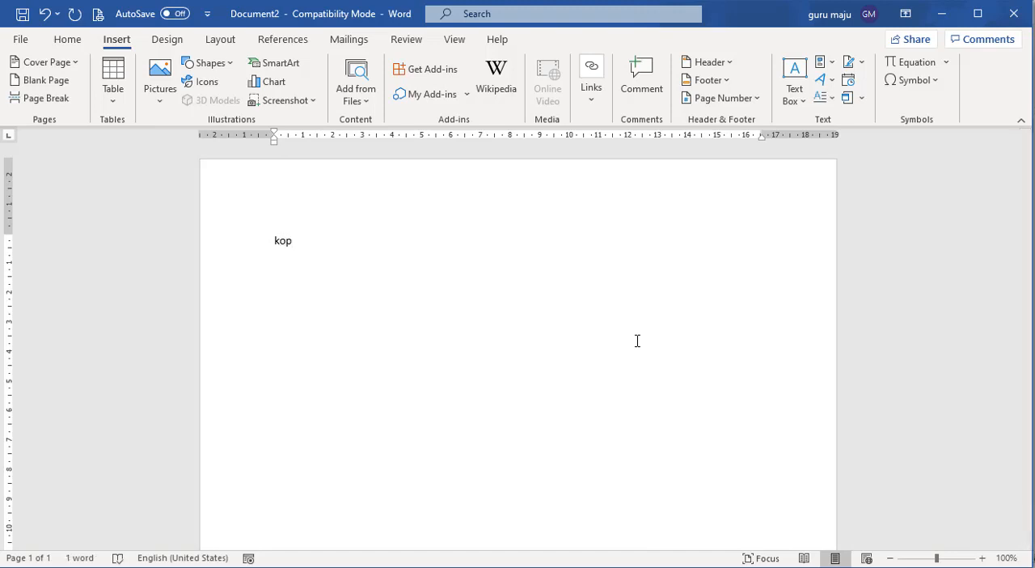
key(F3)
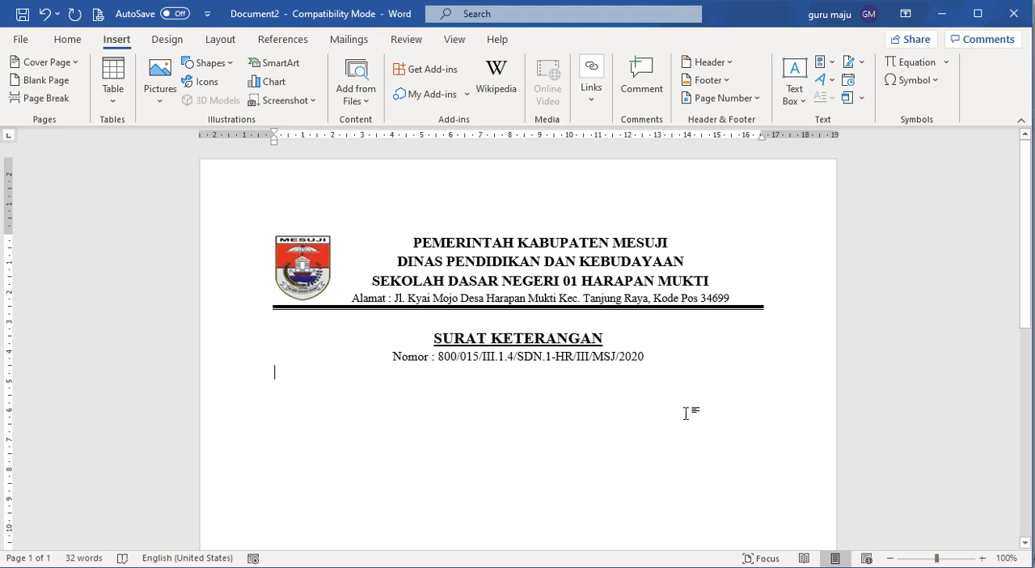
- Undo the letterhead insertion and the clearing of the document, and look over the letter down to the signature block
key(ctrl+z)
key(ctrl+z)
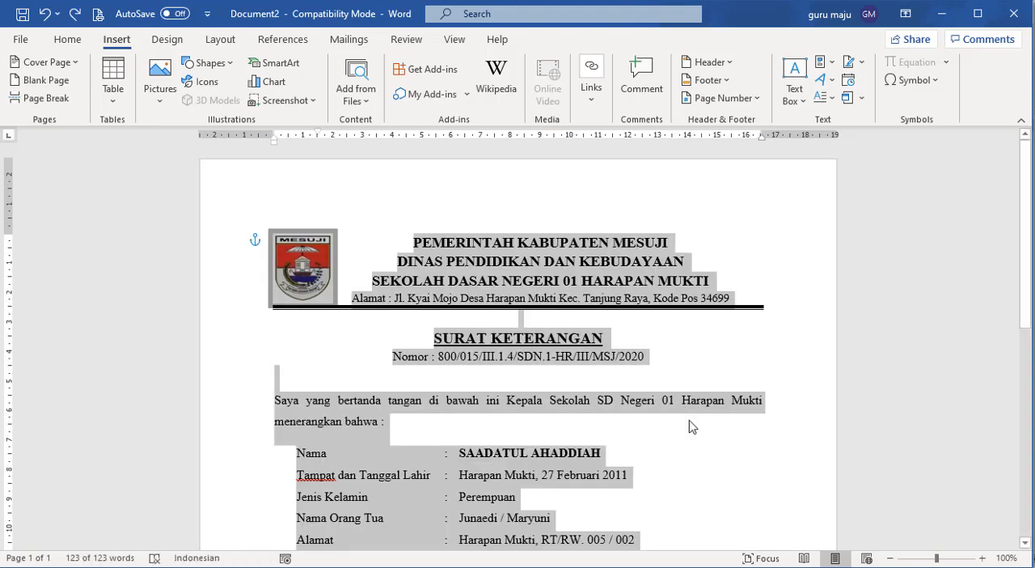
click(687, 419)
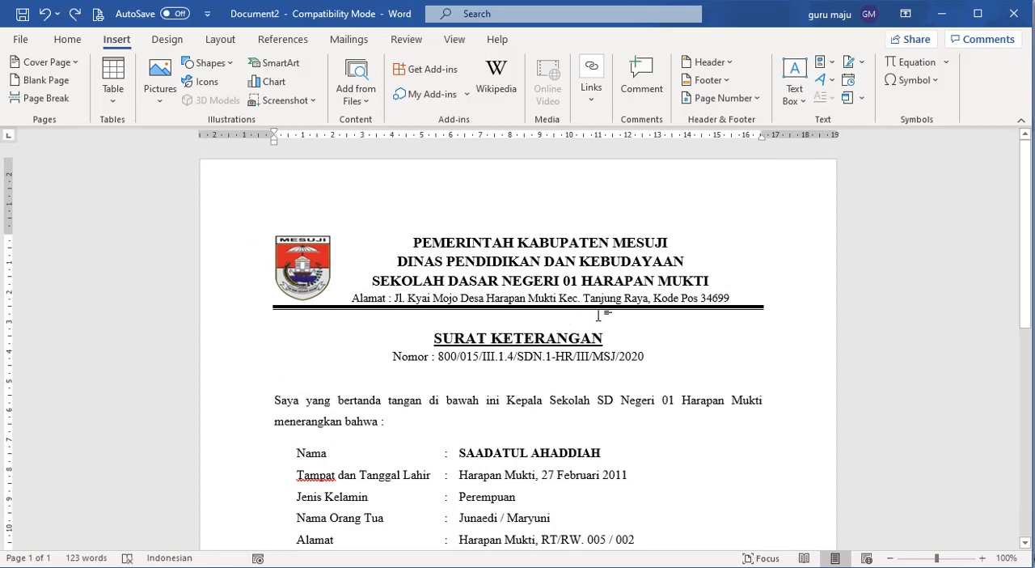
scroll(599, 315, down, 10)
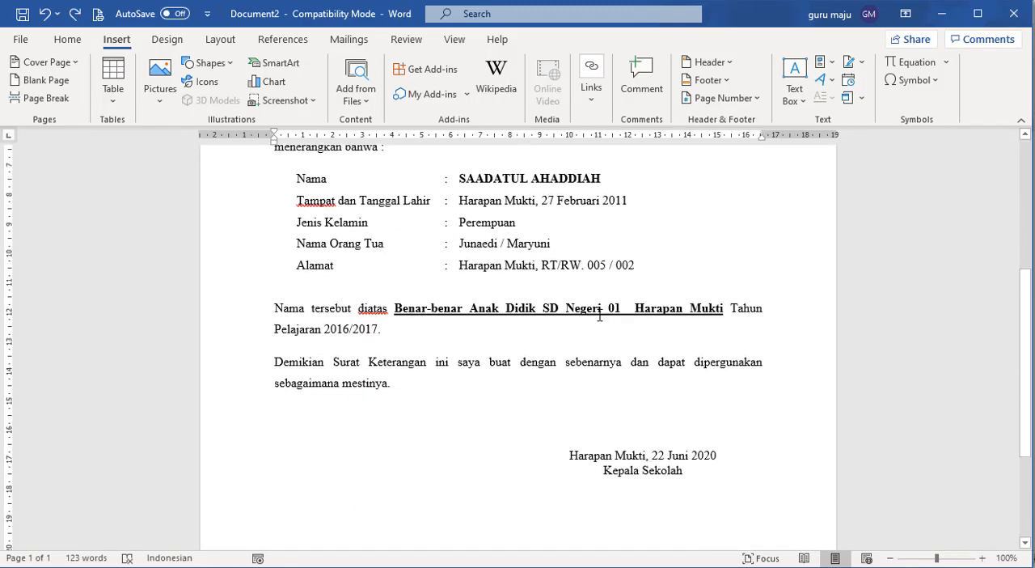
scroll(600, 315, down, 1)
scroll(599, 315, up, 3)
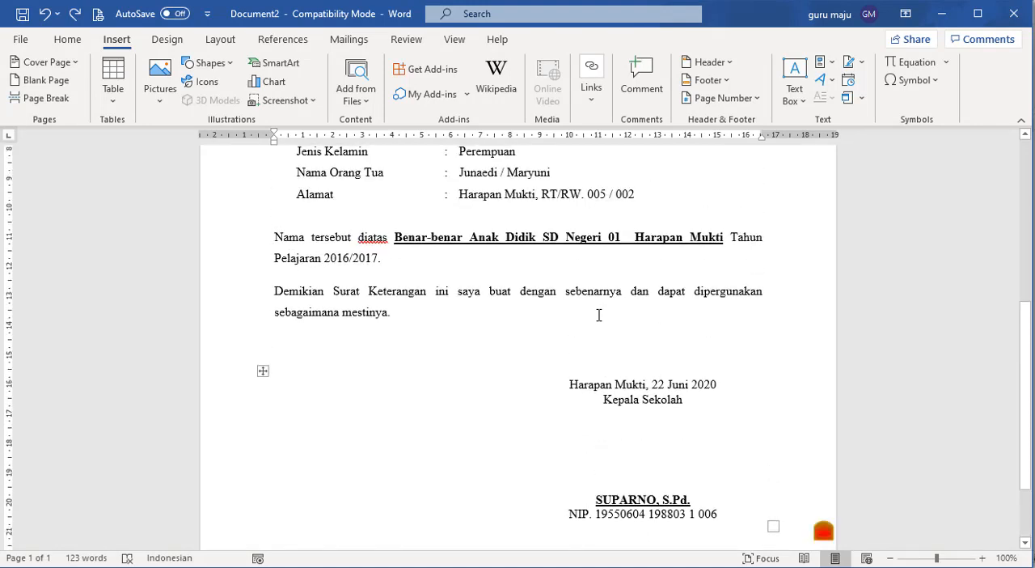
scroll(599, 315, up, 6)
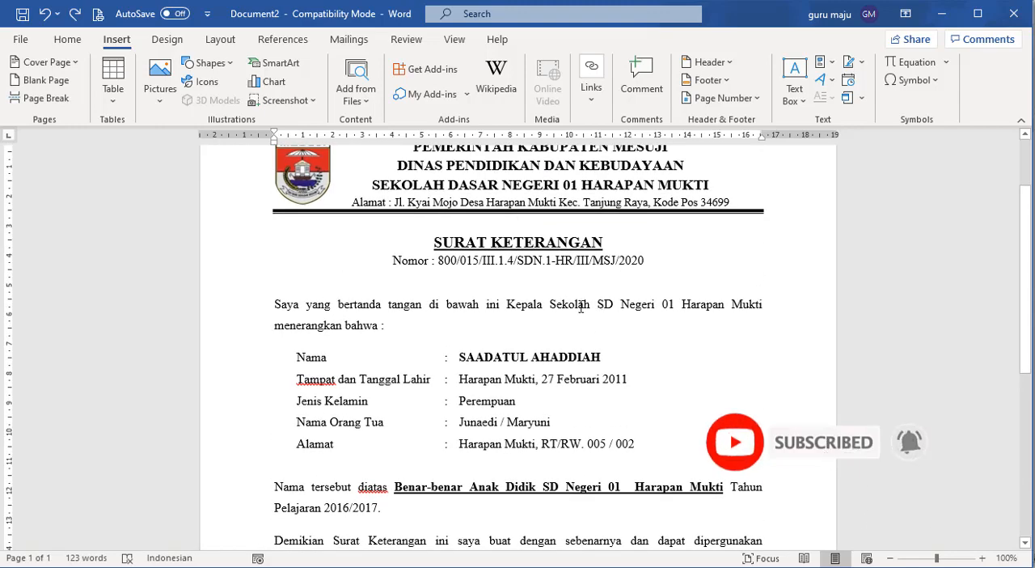
scroll(581, 307, up, 3)
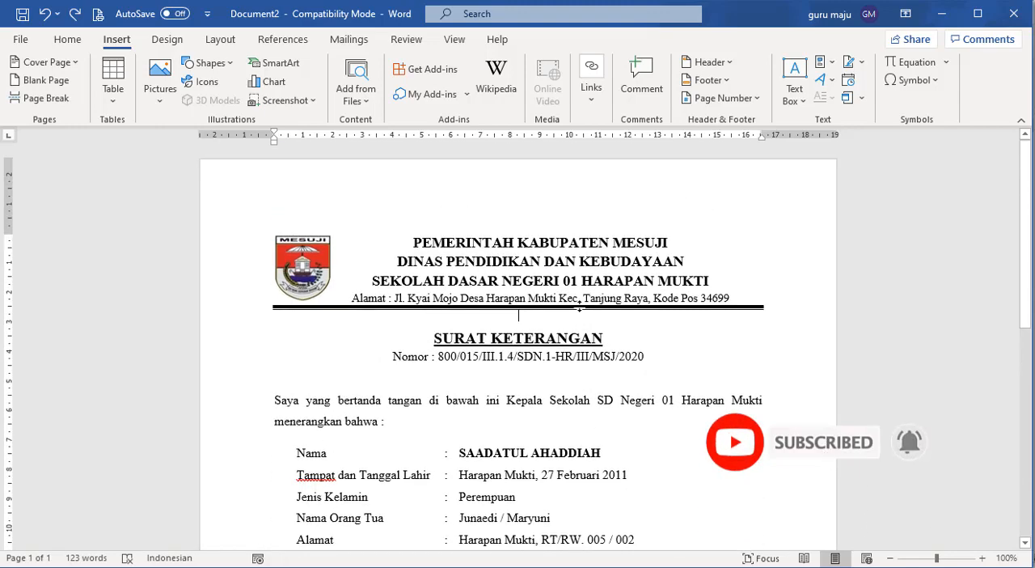
- Delete the kop AutoText entry in the Building Blocks Organizer, and close the organizer
click(821, 62)
click(862, 153)
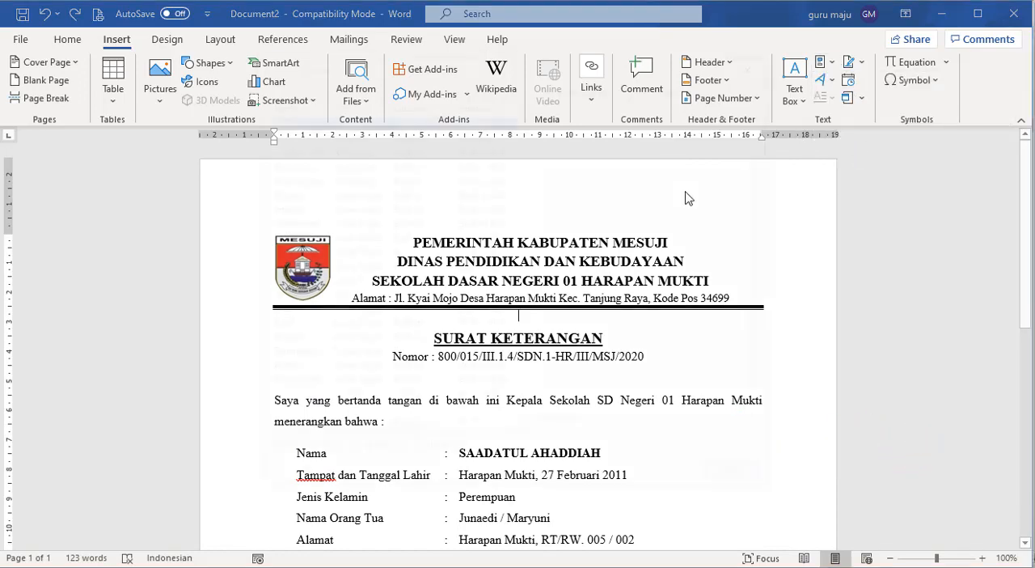
click(274, 133)
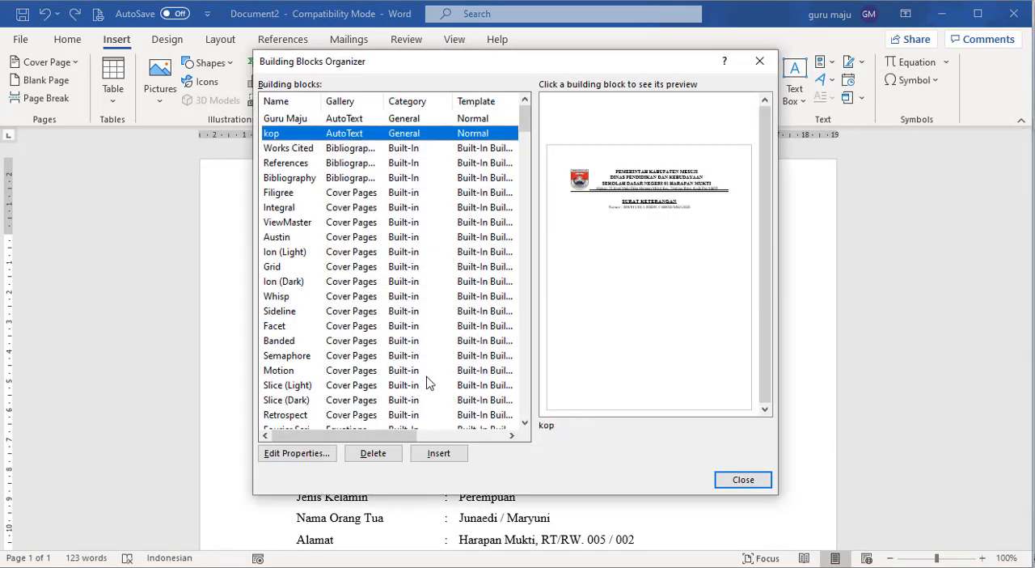
click(373, 452)
click(509, 337)
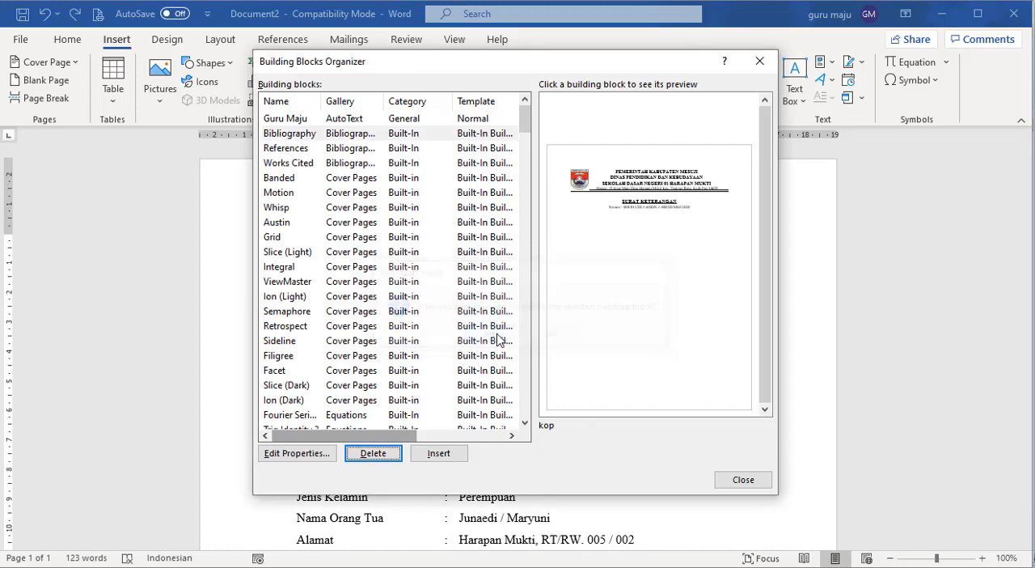
click(740, 480)
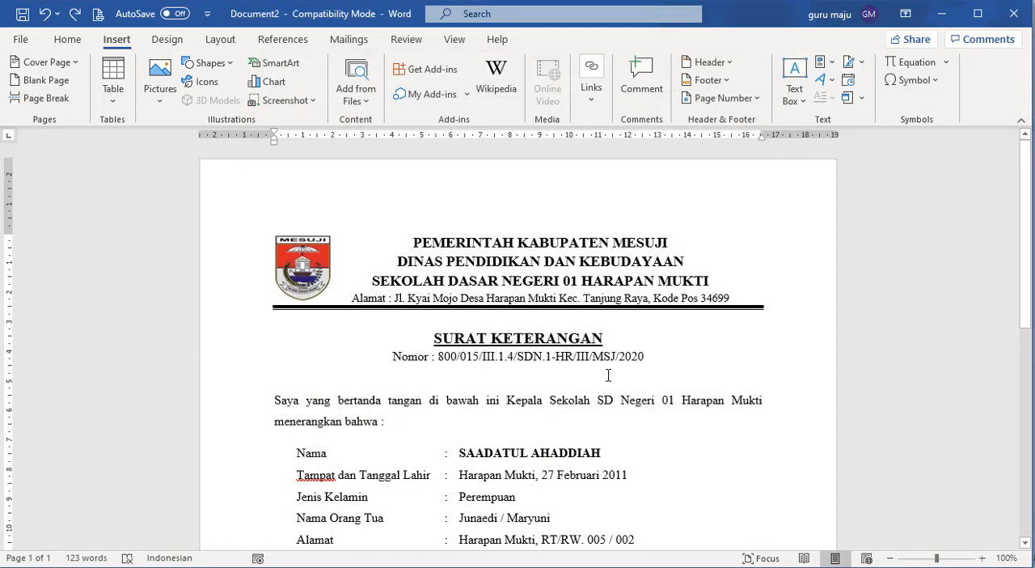
- Select the letterhead from the logo down to the letter number line, and open the AutoText gallery
drag(668, 359, 243, 233)
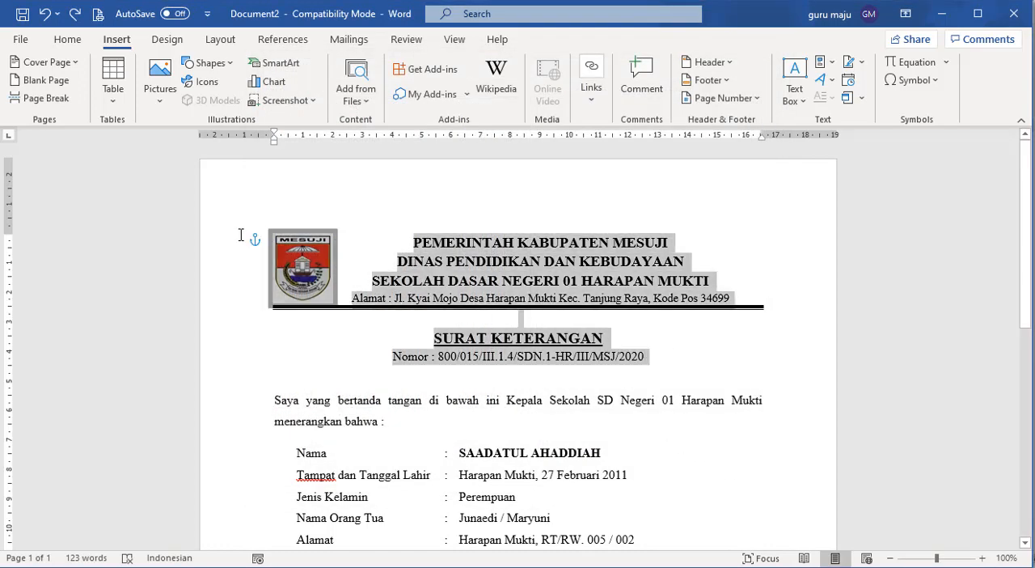
click(821, 62)
mouse_move(843, 85)
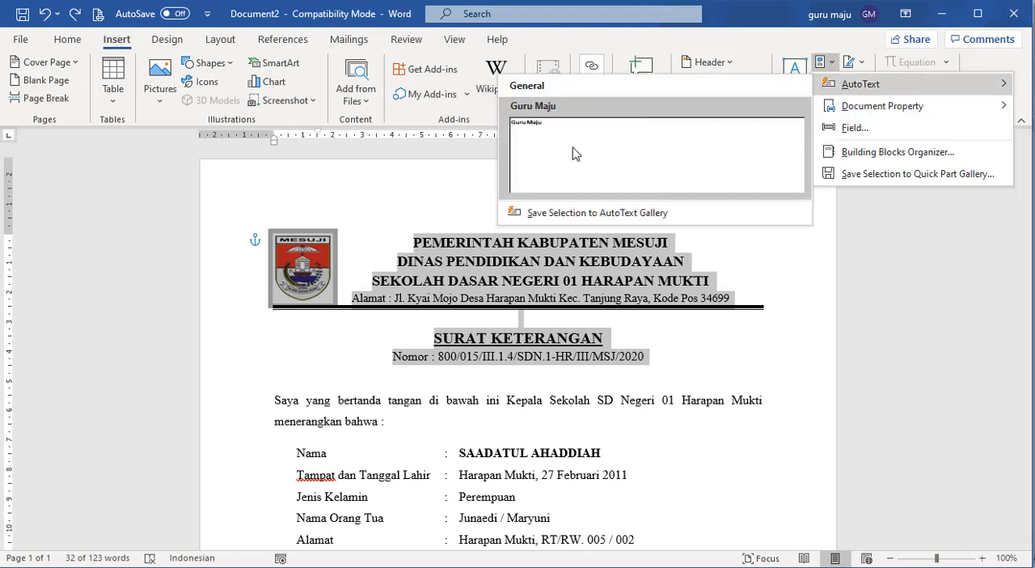
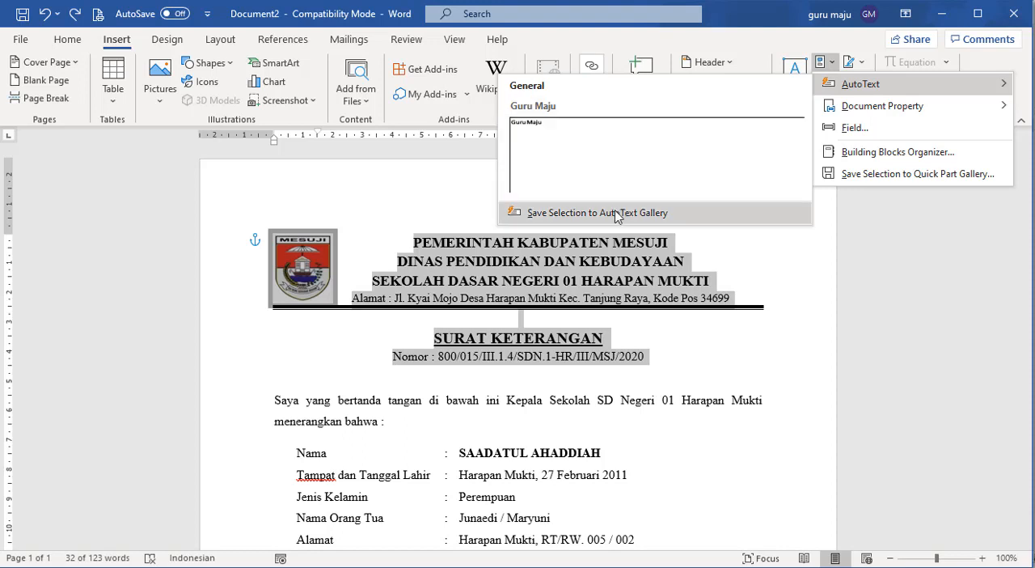
- Save the selected letterhead to the AutoText gallery under the name kop
click(615, 214)
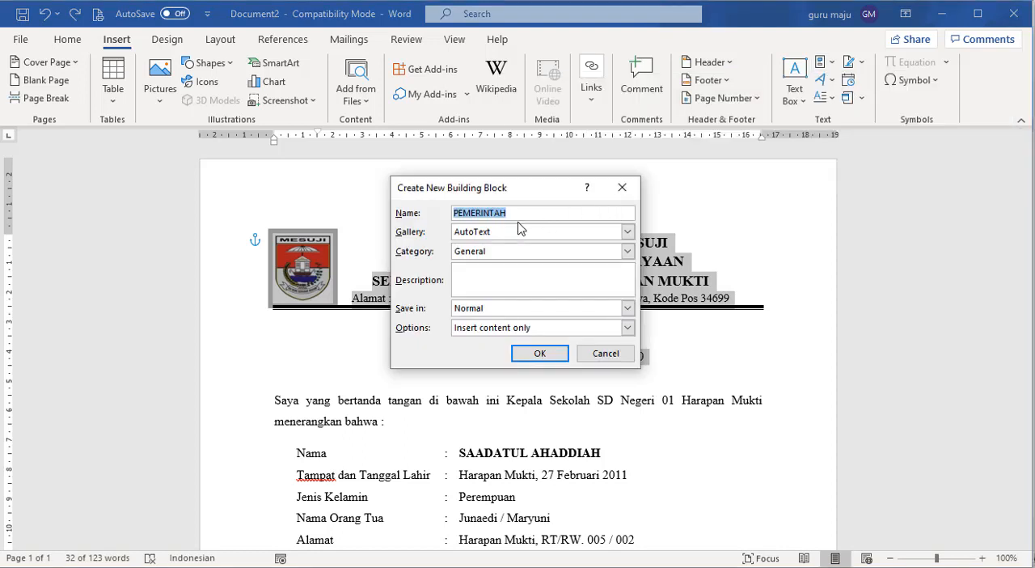
text(kop)
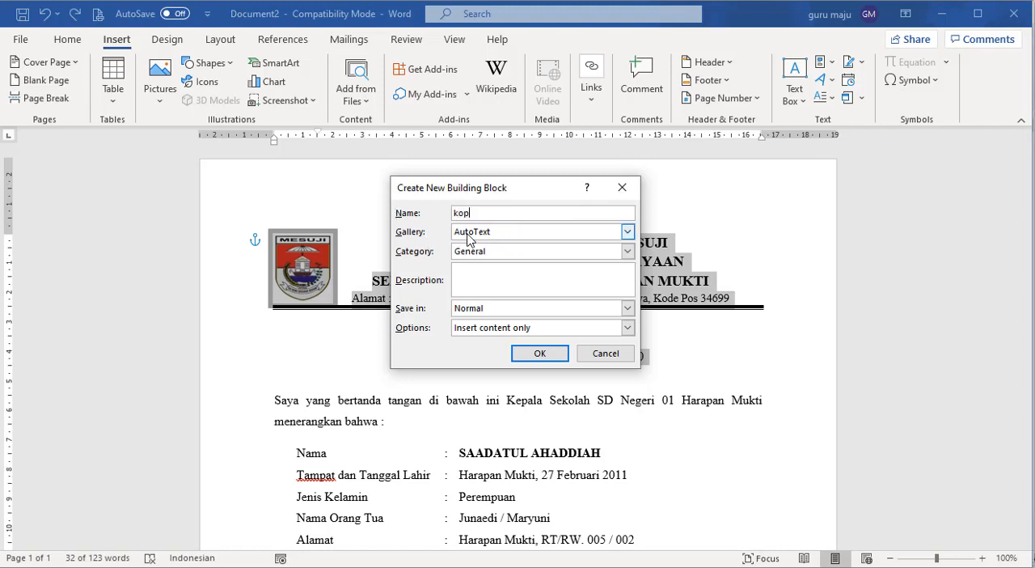
click(539, 353)
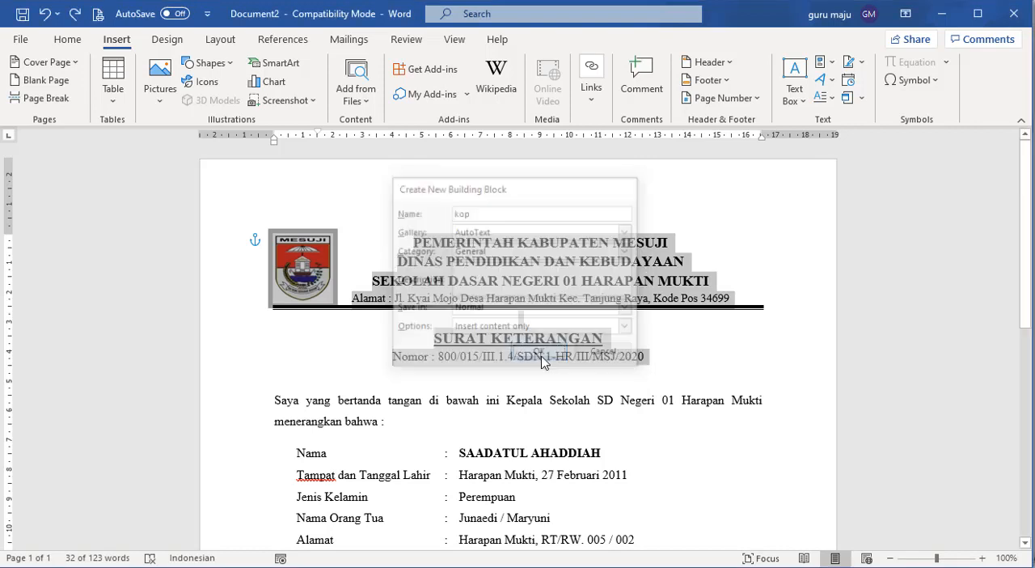
- Clear the whole letter and insert the saved letterhead by expanding its AutoText name kop
key(ctrl+a)
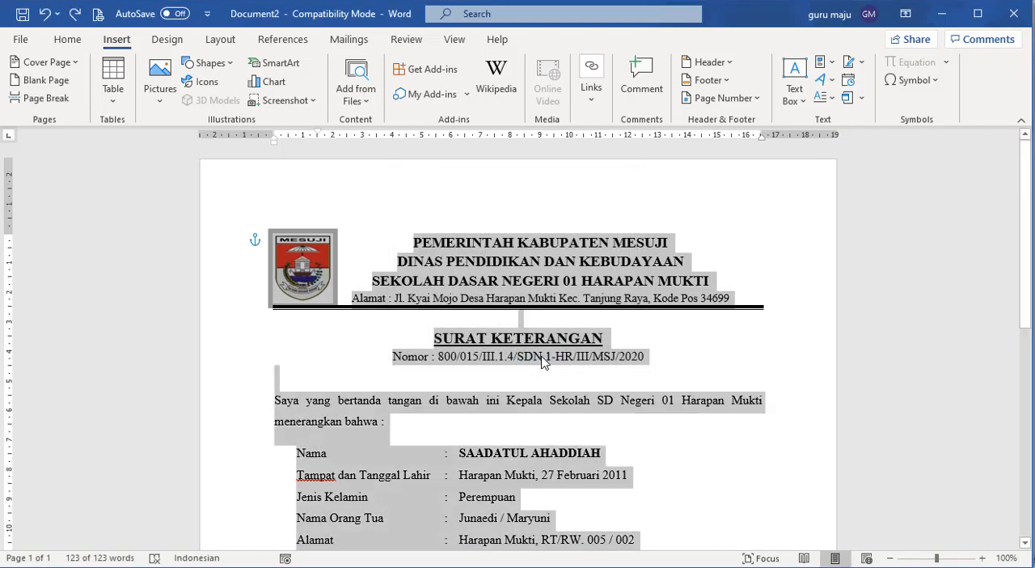
key(Delete)
text(ko)
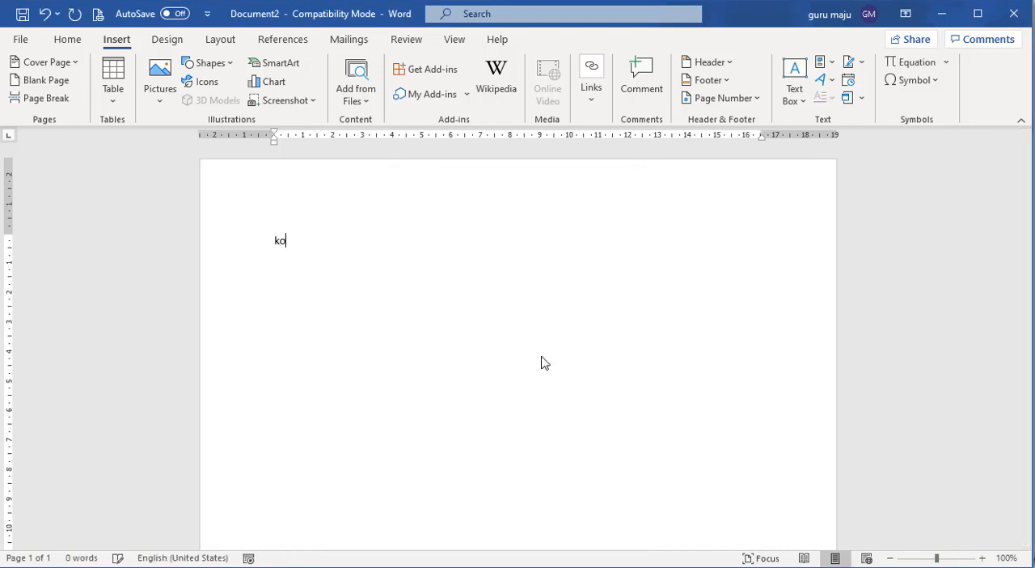
text(p)
key(F3)
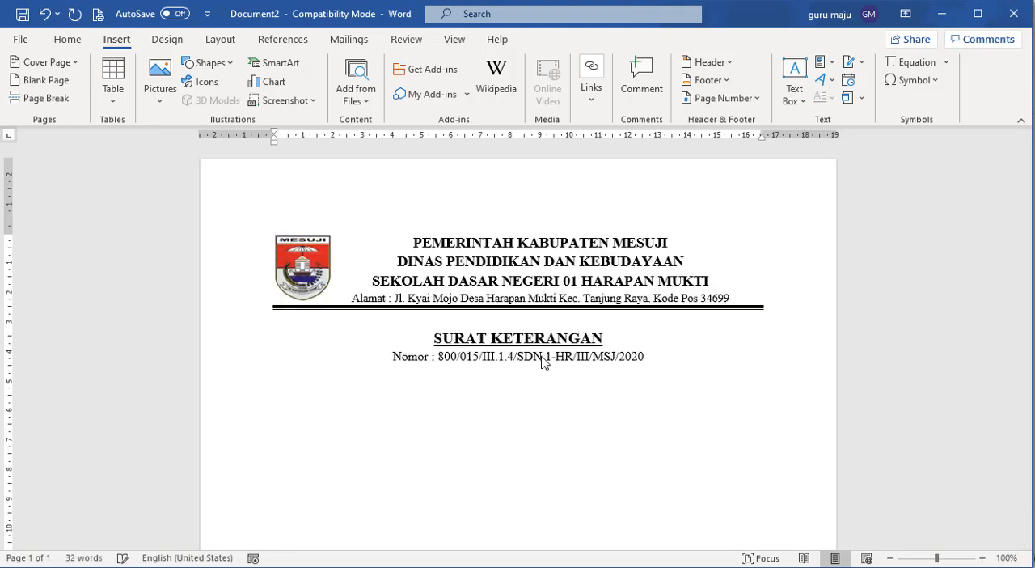
- Empty the document again and insert the kop letterhead from the AutoText gallery
key(ctrl+a)
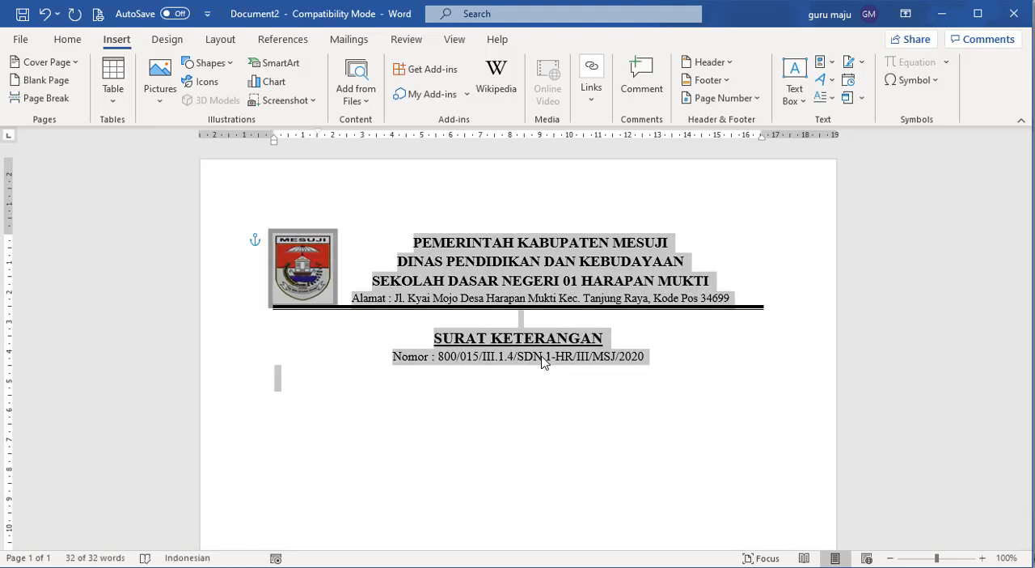
key(Delete)
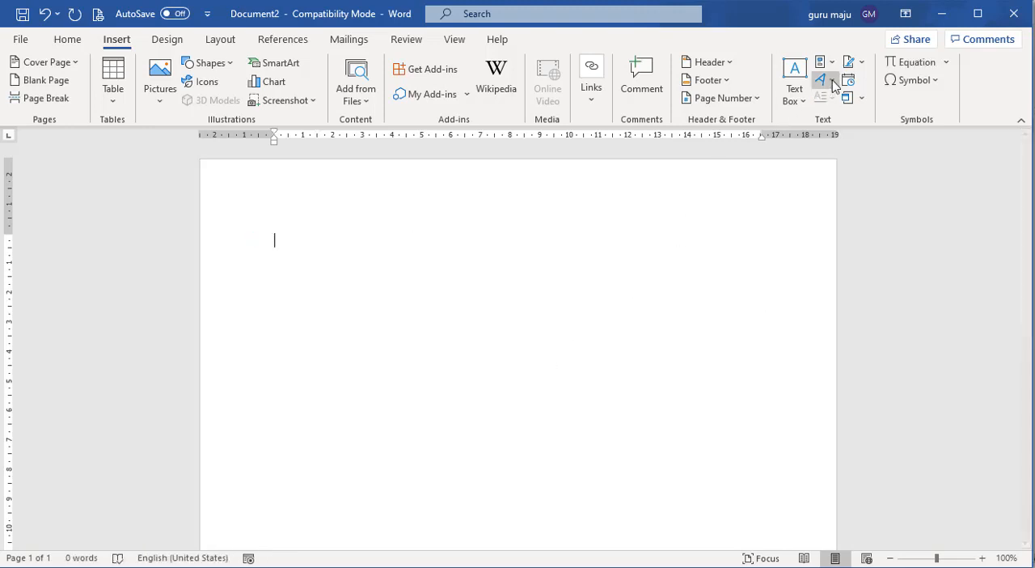
click(833, 68)
mouse_move(855, 87)
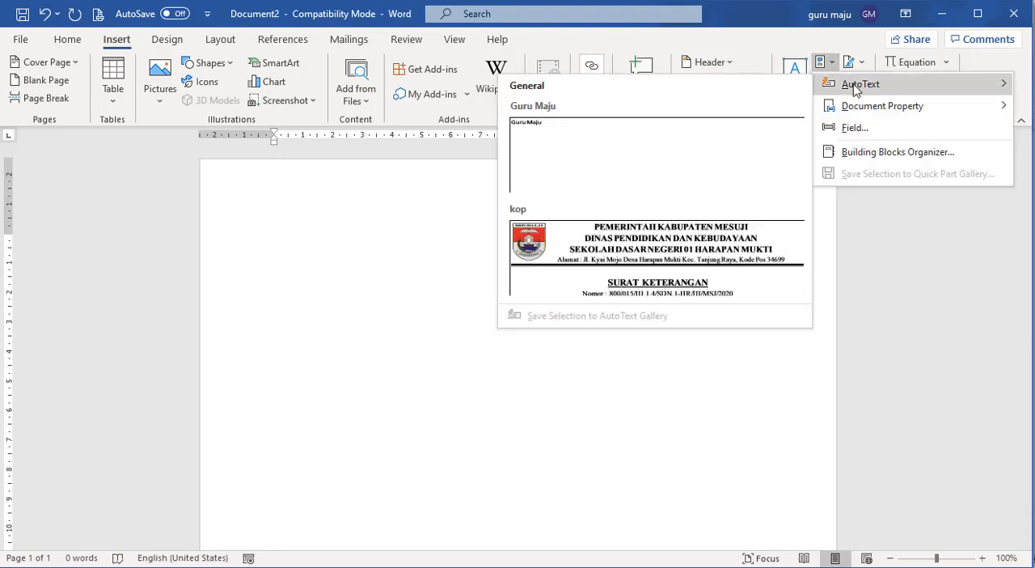
click(646, 264)
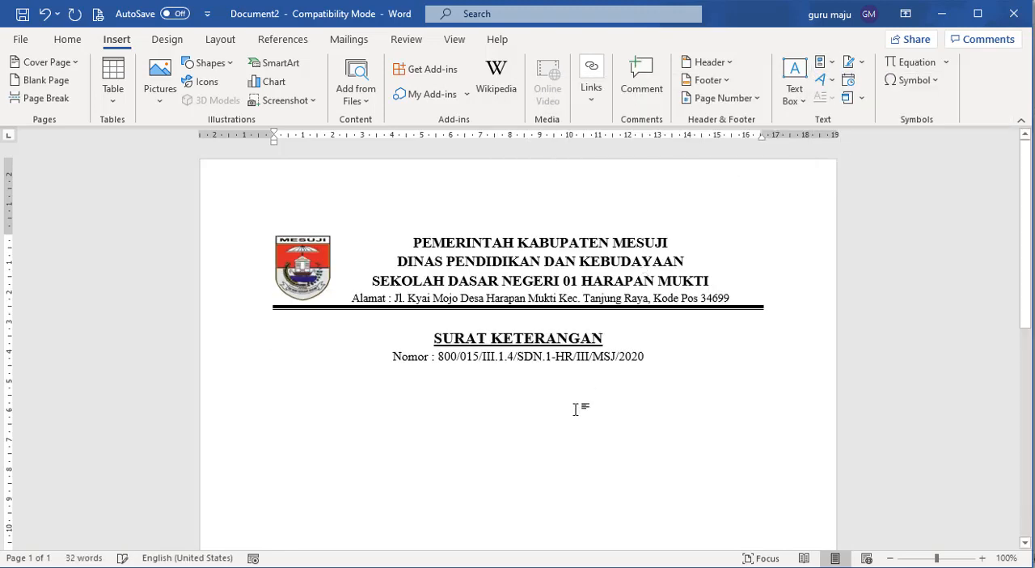
- Clear the document once more, and undo the letterhead insertions and clearings back to the full letter
key(ctrl+a)
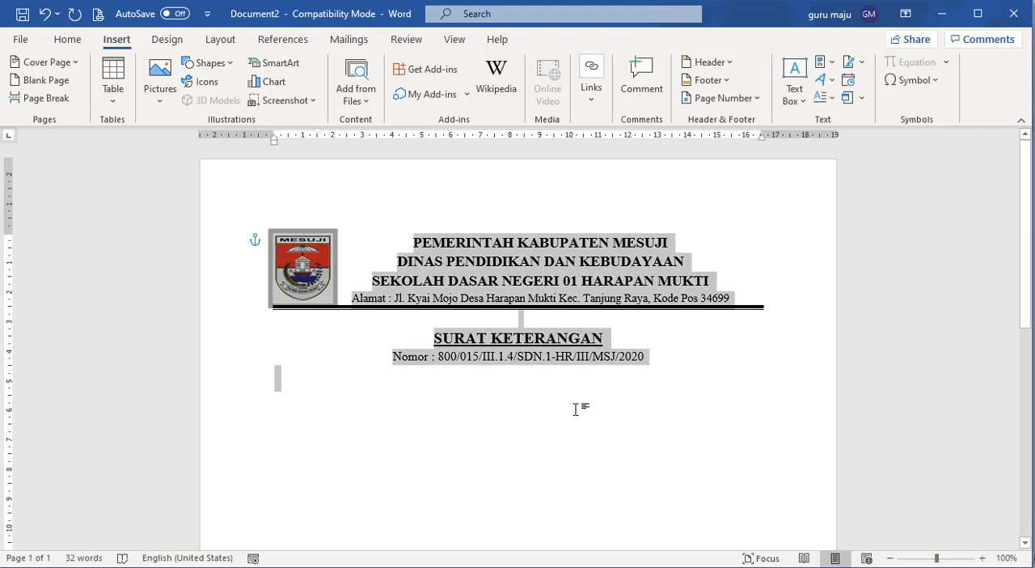
key(Delete)
key(ctrl+z)
key(ctrl+z)
key(ctrl+z)
key(ctrl+z)
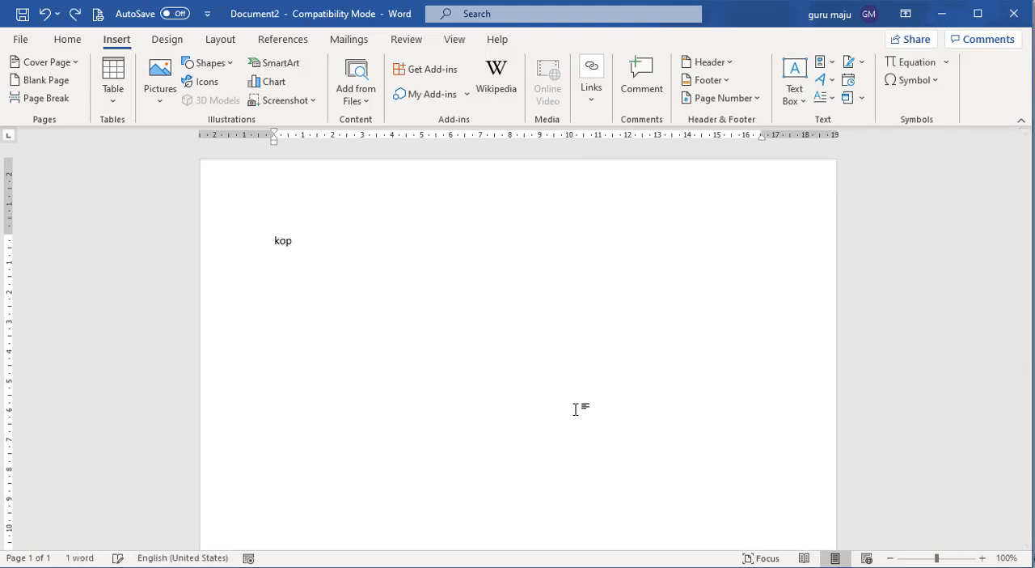
key(ctrl+z)
key(ctrl+z)
click(572, 444)
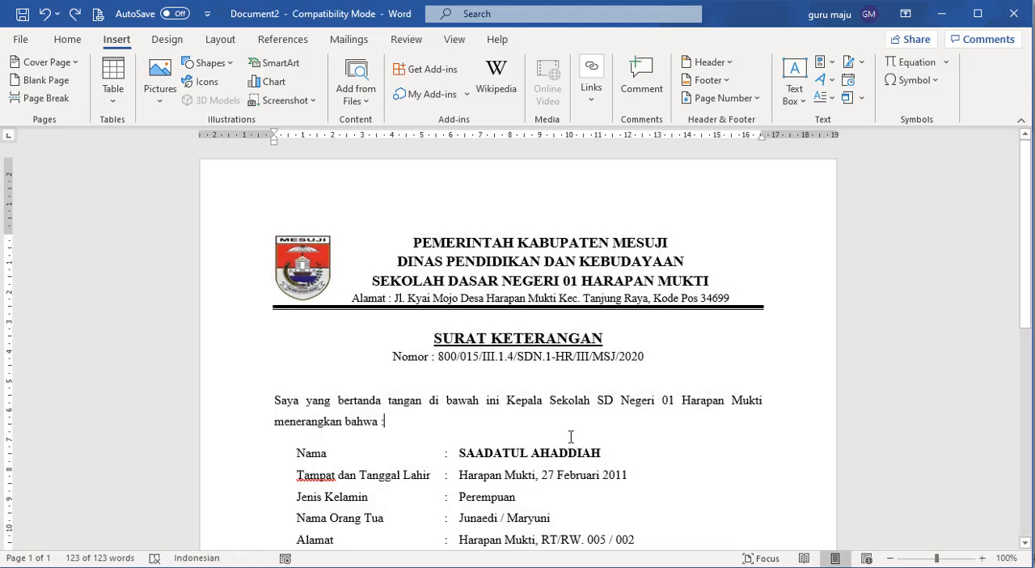
- Delete the kop AutoText entry in the Building Blocks Organizer, and close the organizer
click(824, 62)
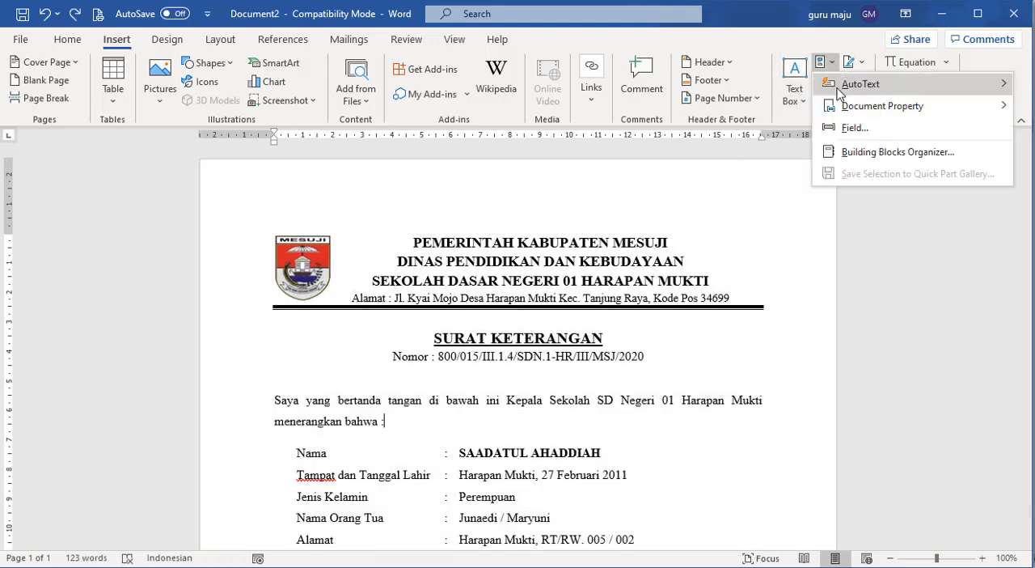
click(867, 151)
click(319, 133)
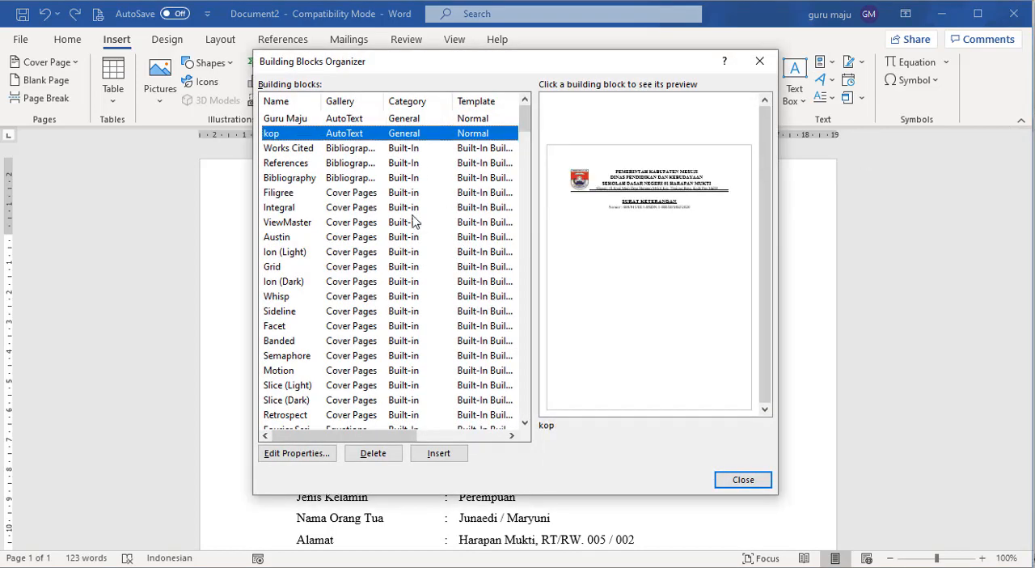
click(373, 453)
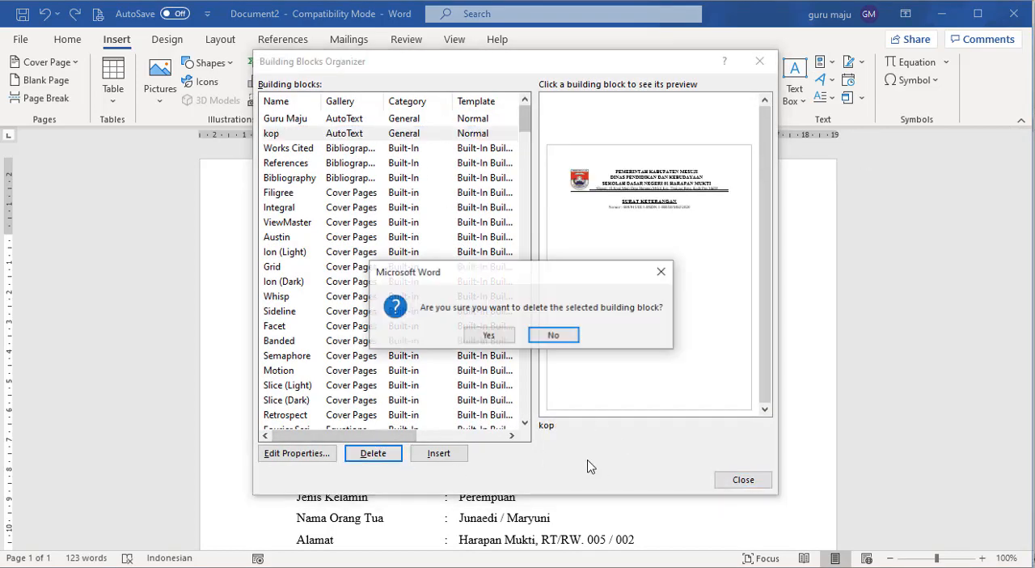
click(489, 335)
click(724, 481)
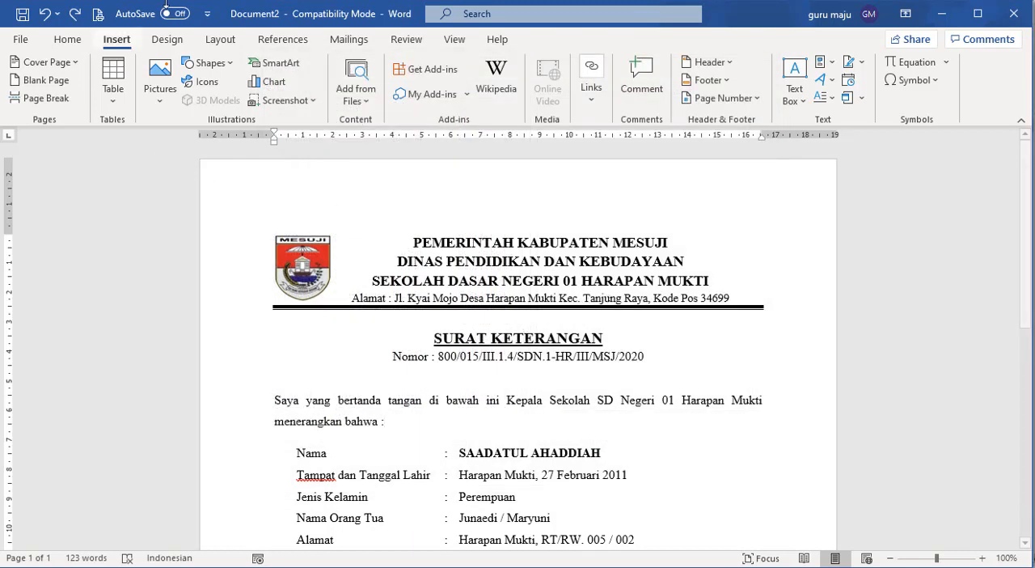
- Open the Quick Access Toolbar customization options and list All Commands
click(208, 14)
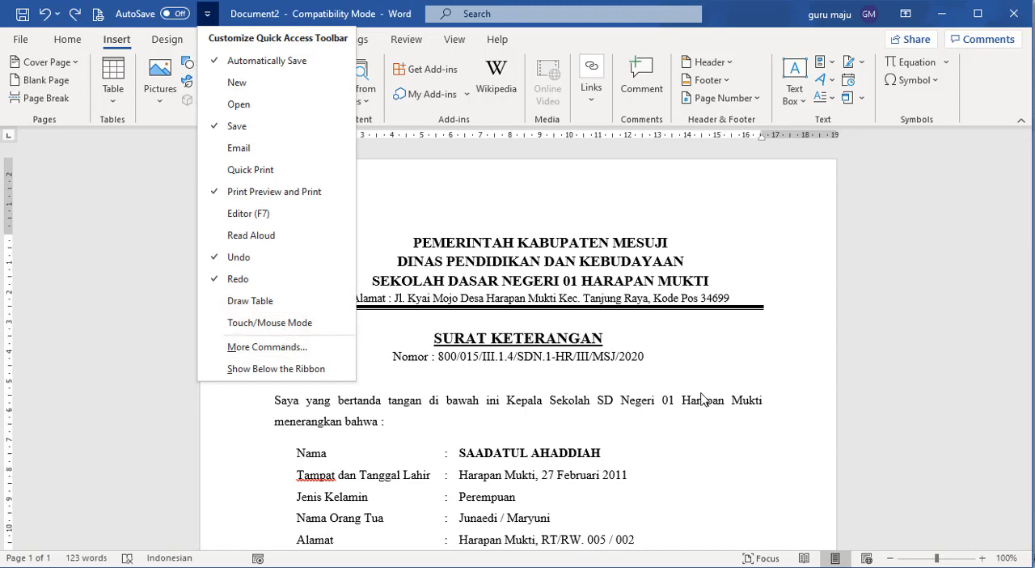
click(702, 399)
click(207, 13)
click(273, 349)
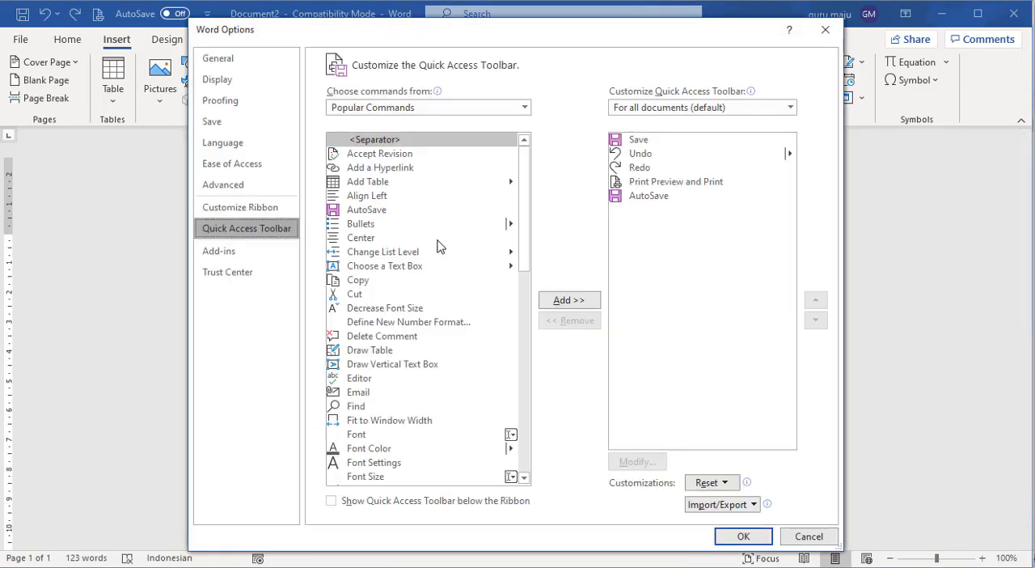
click(525, 107)
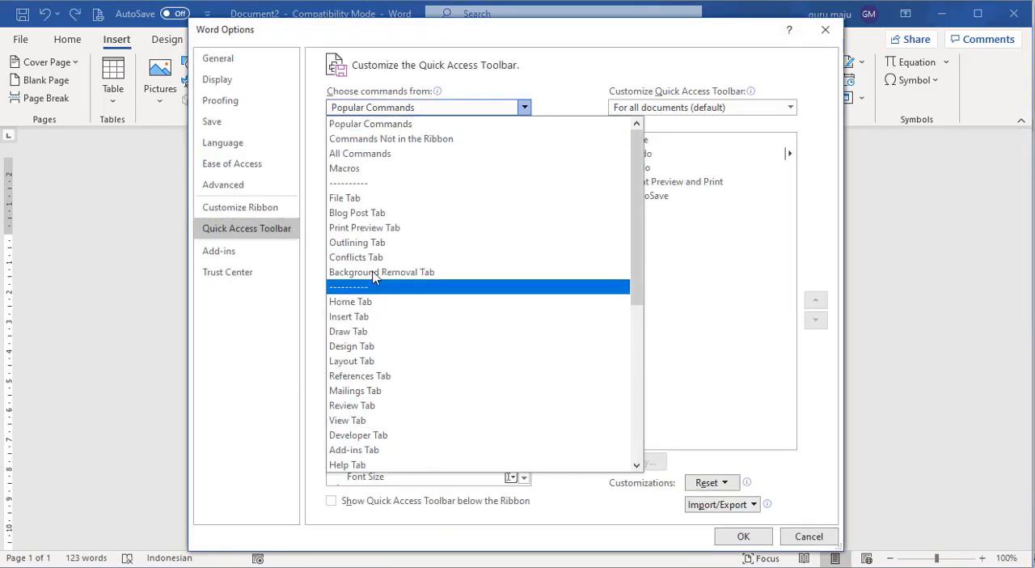
click(383, 156)
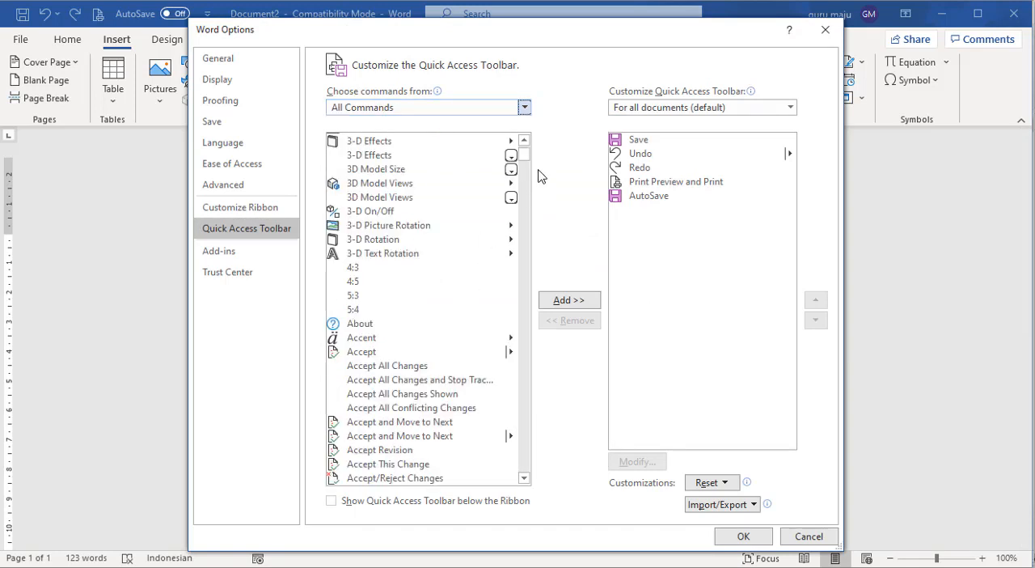
- Add the AutoText command to the Quick Access Toolbar for all documents, and apply the change
scroll(398, 303, down, 3)
scroll(387, 321, down, 17)
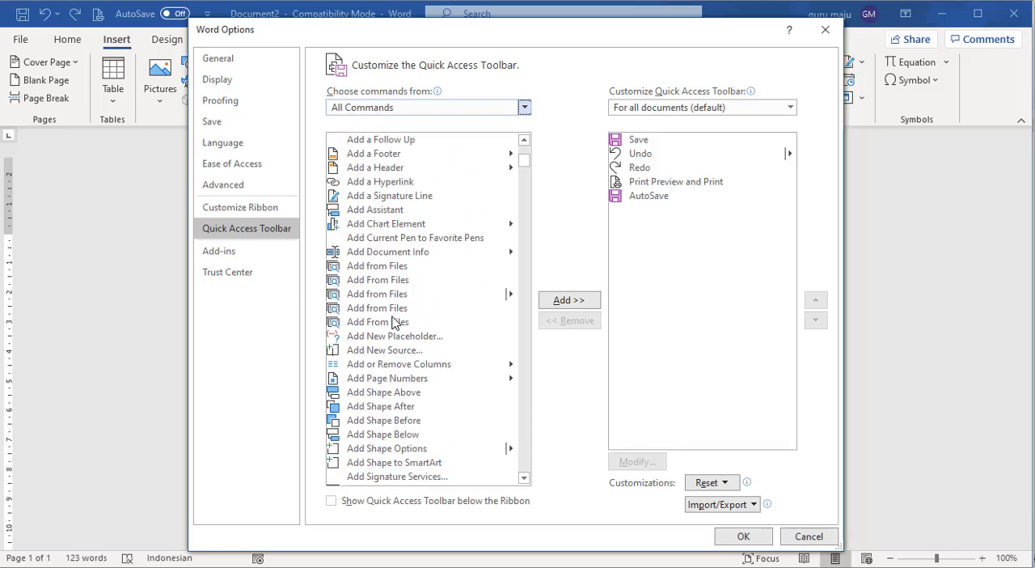
scroll(393, 322, down, 9)
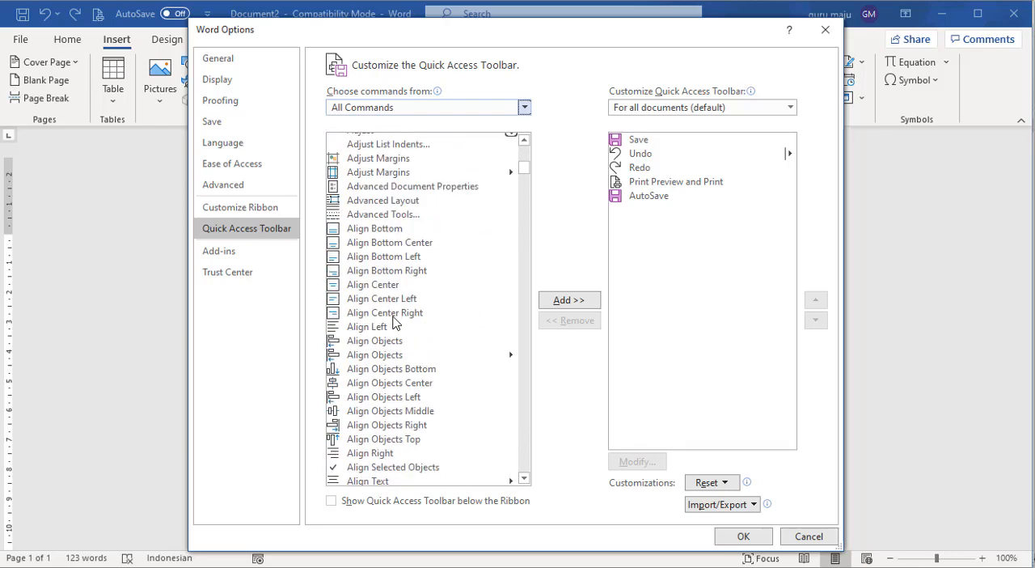
scroll(394, 322, down, 7)
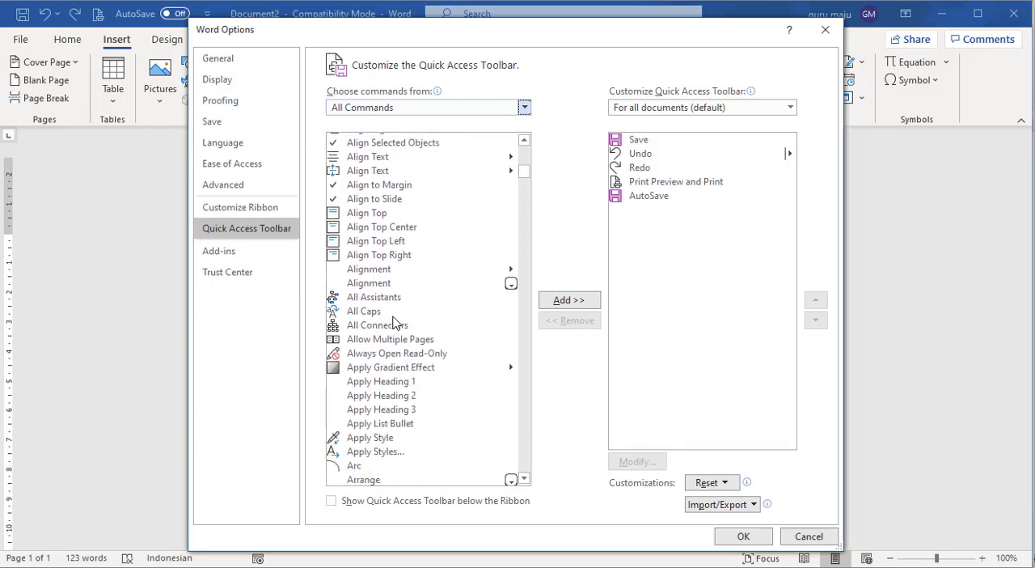
scroll(393, 322, down, 5)
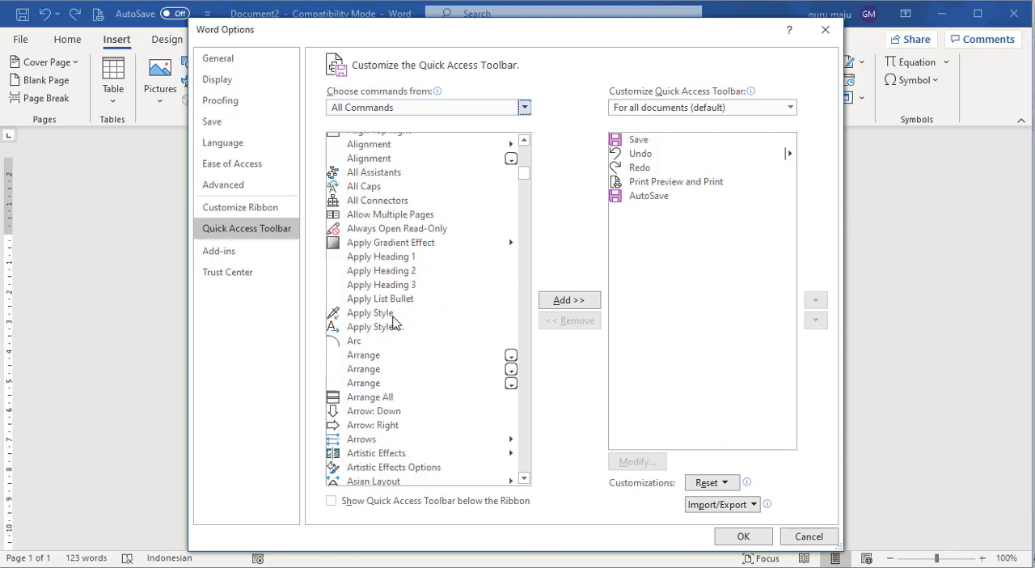
scroll(394, 322, down, 5)
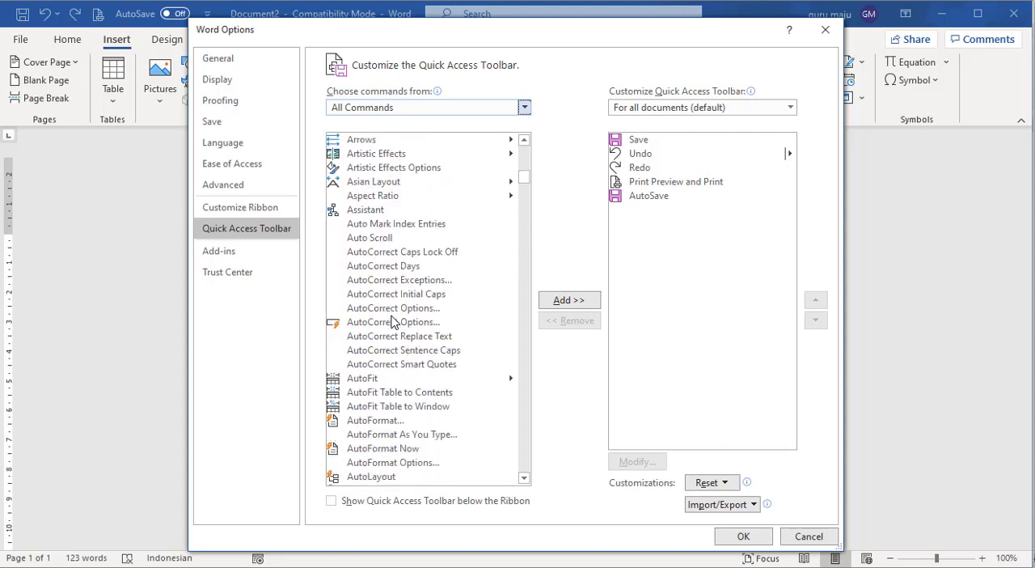
click(383, 458)
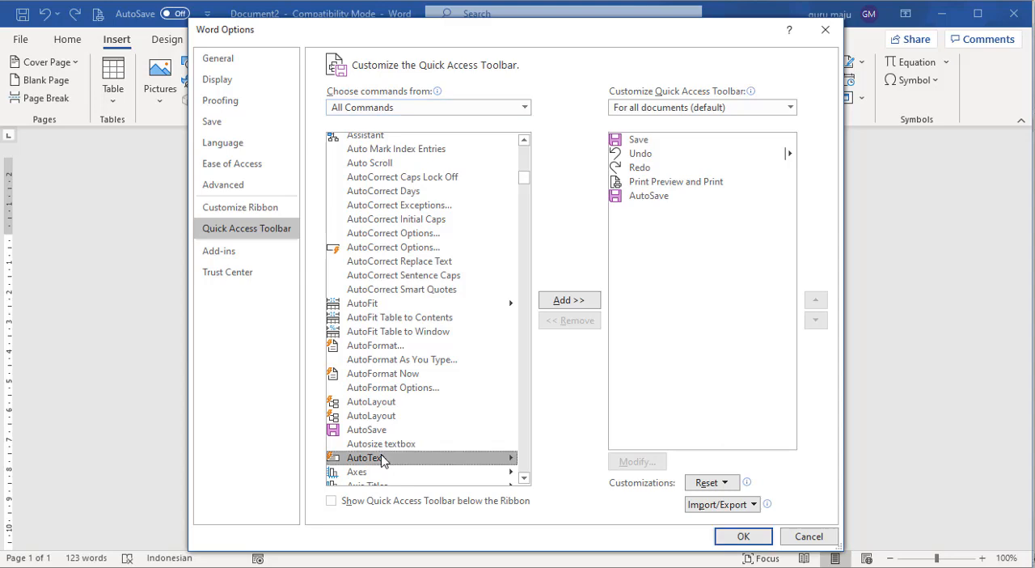
click(584, 301)
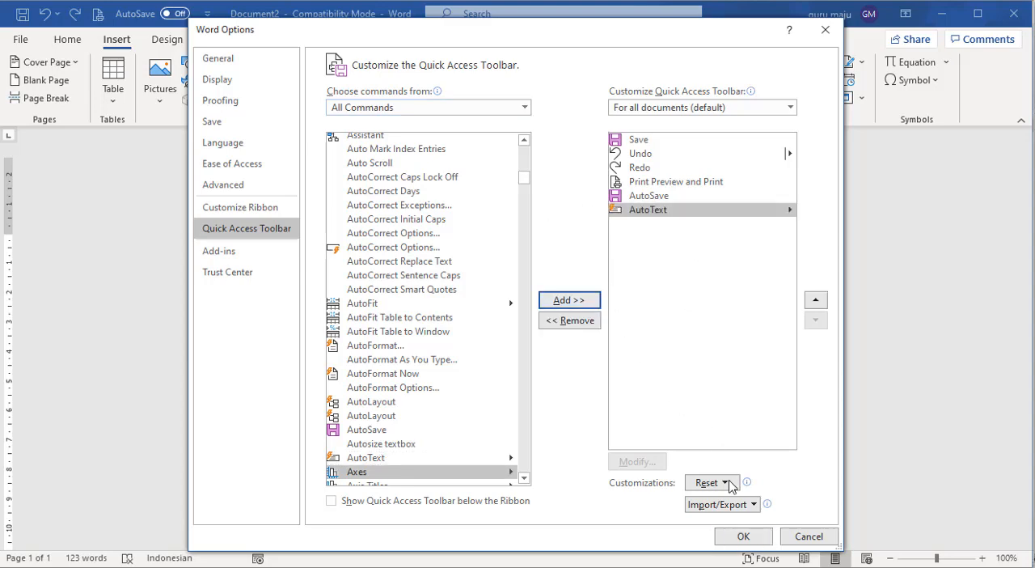
click(744, 537)
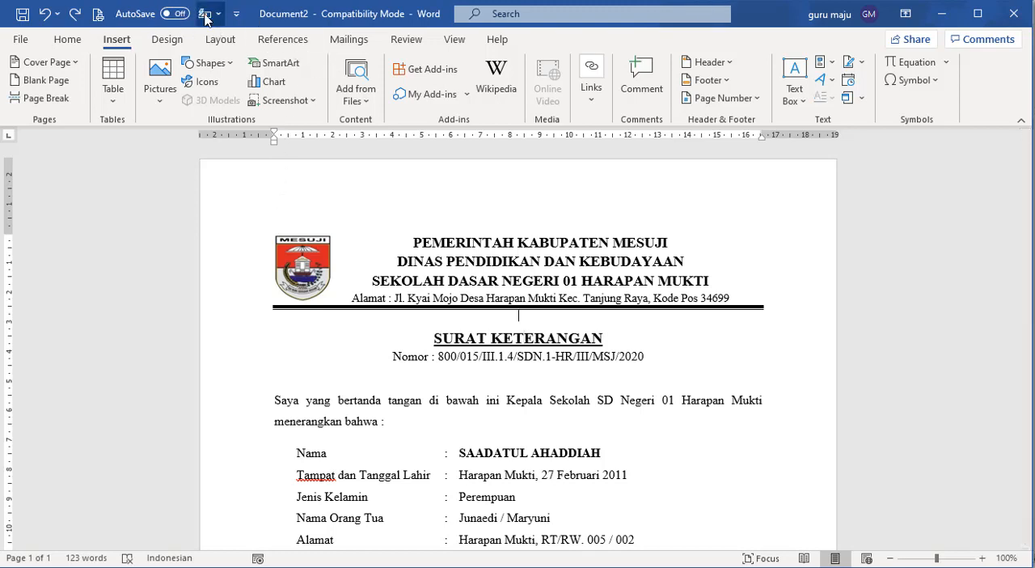
- Check the AutoText gallery's entries and save option with nothing selected, and again with the letterhead selected
click(206, 18)
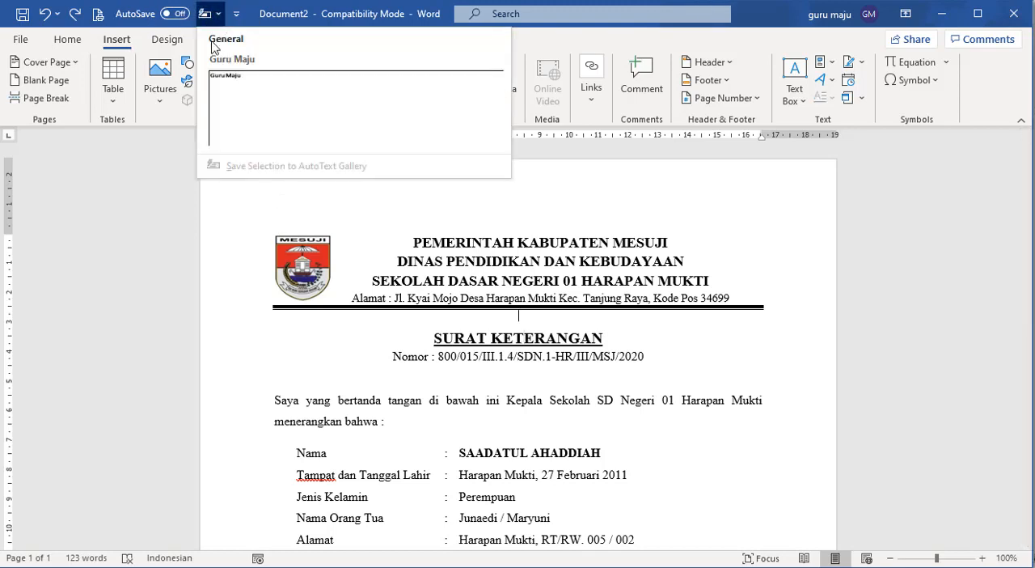
click(616, 359)
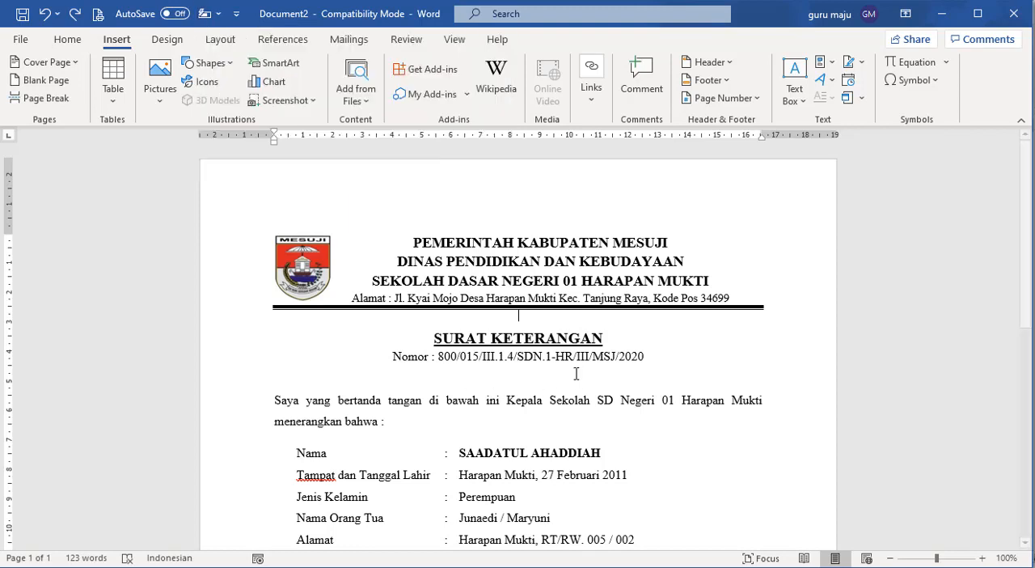
drag(665, 359, 235, 232)
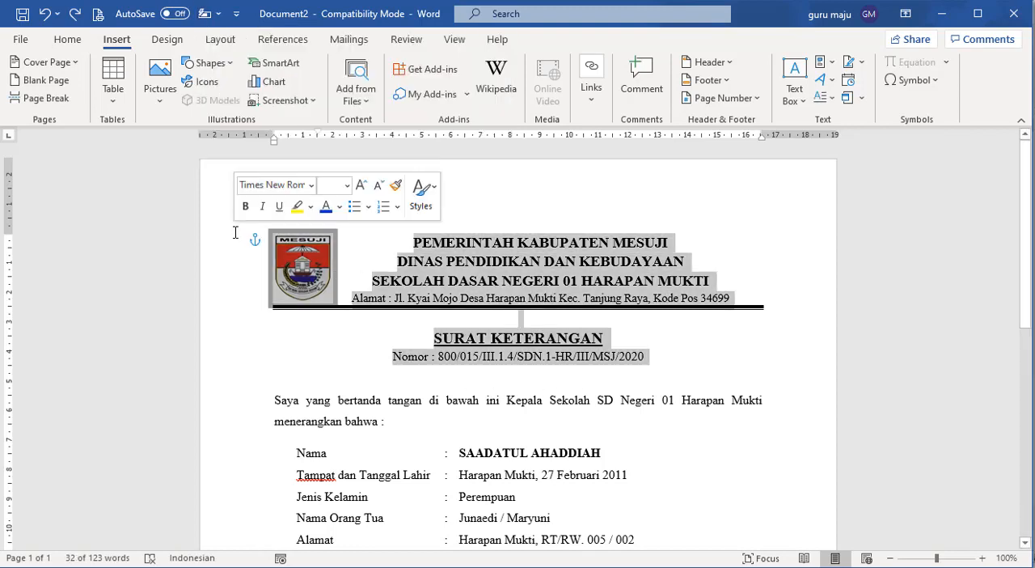
click(479, 440)
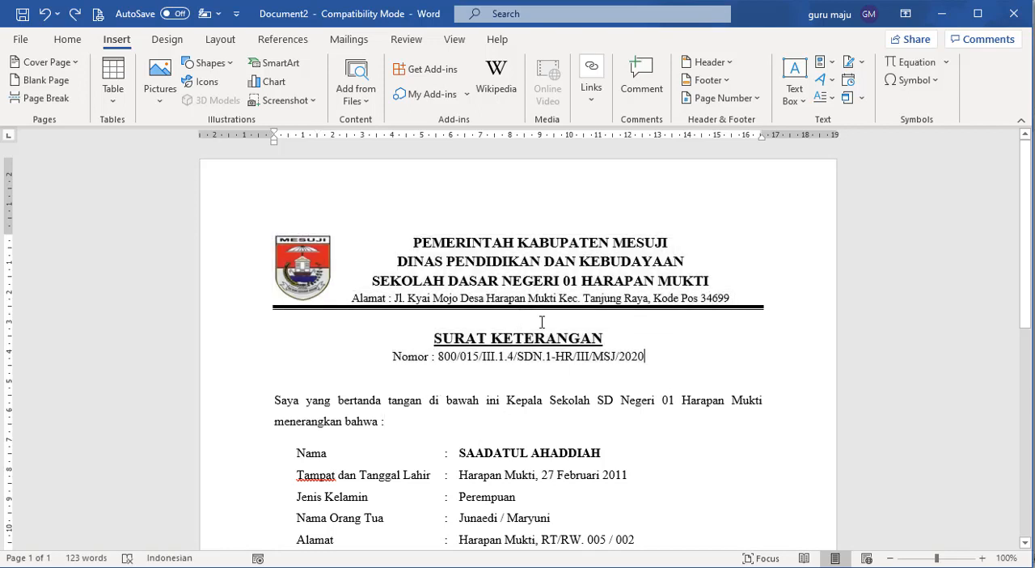
key(ctrl+shift+Home)
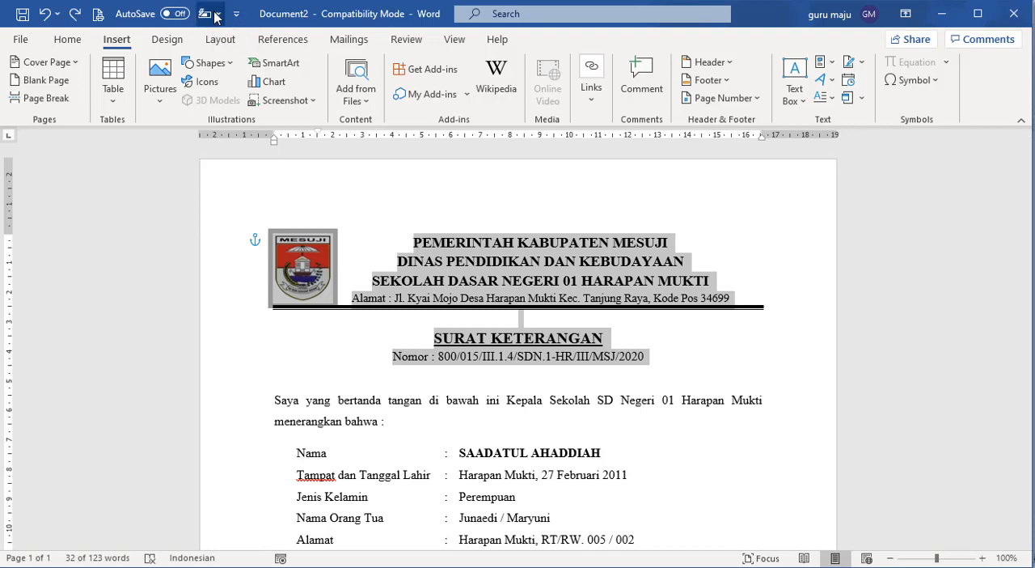
click(216, 17)
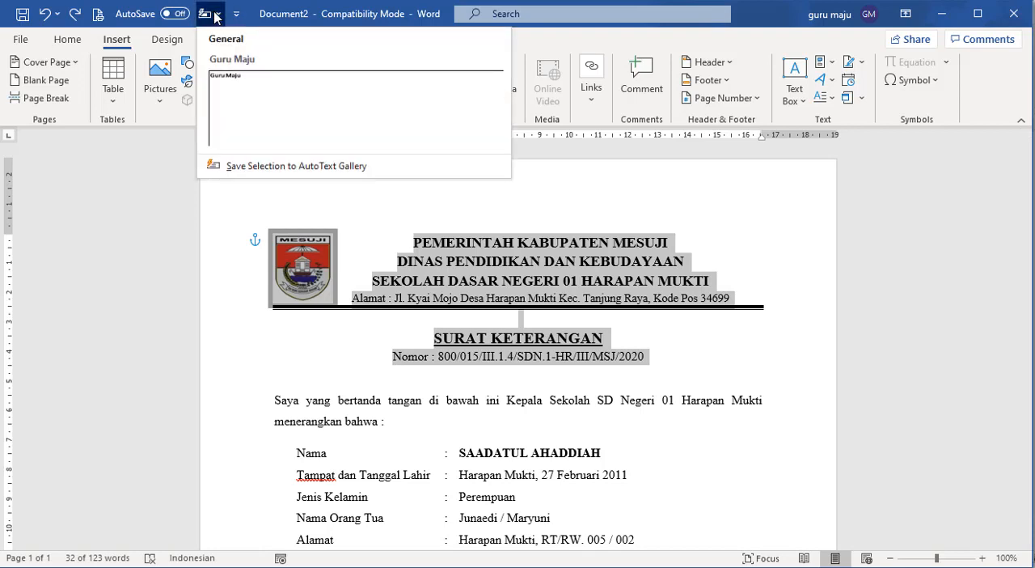
click(586, 364)
- Save the letterhead through the Nomor line to the AutoText gallery as kop, in the General category
drag(701, 368, 269, 233)
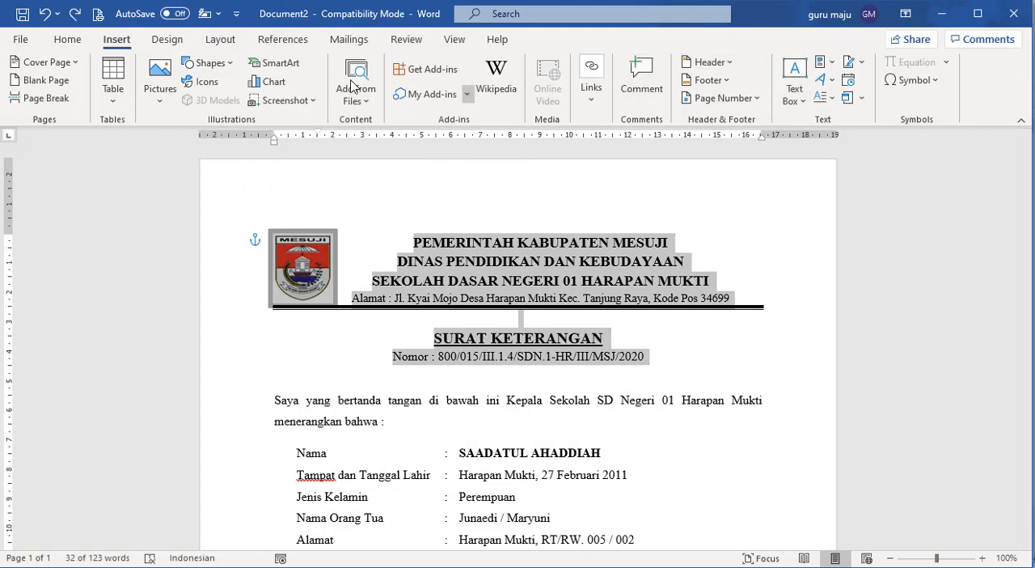
click(219, 13)
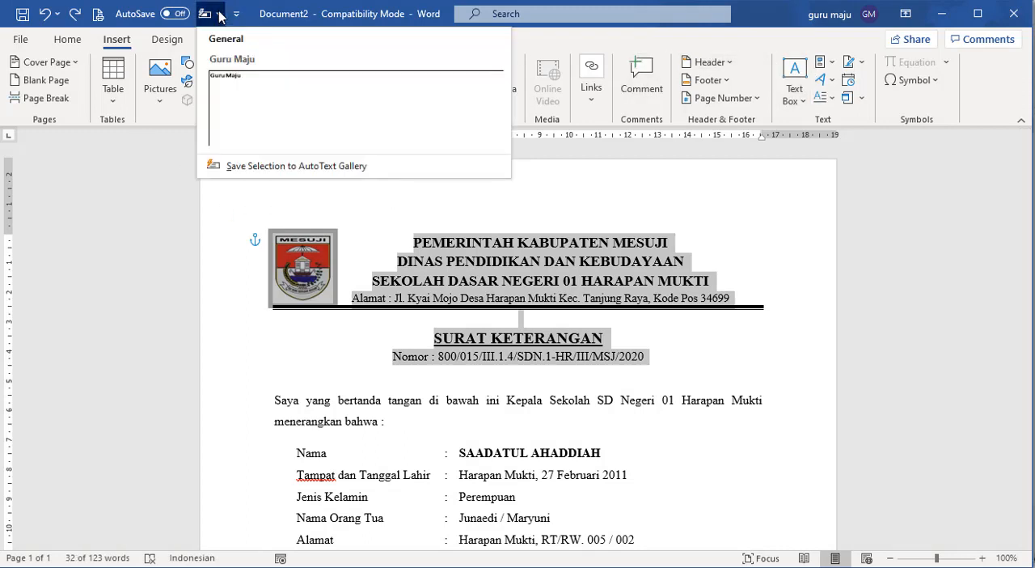
click(262, 174)
text(kop)
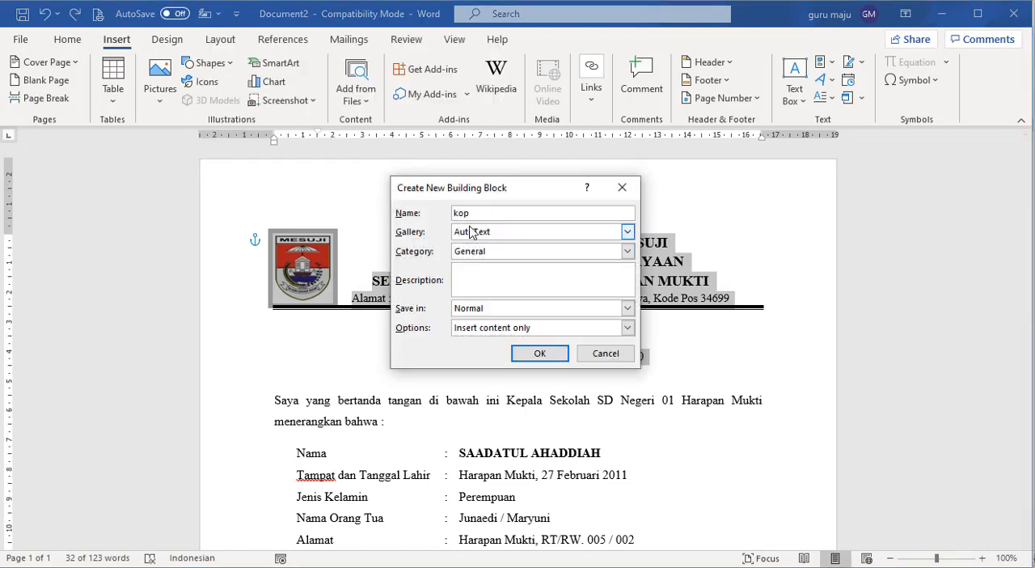
click(555, 360)
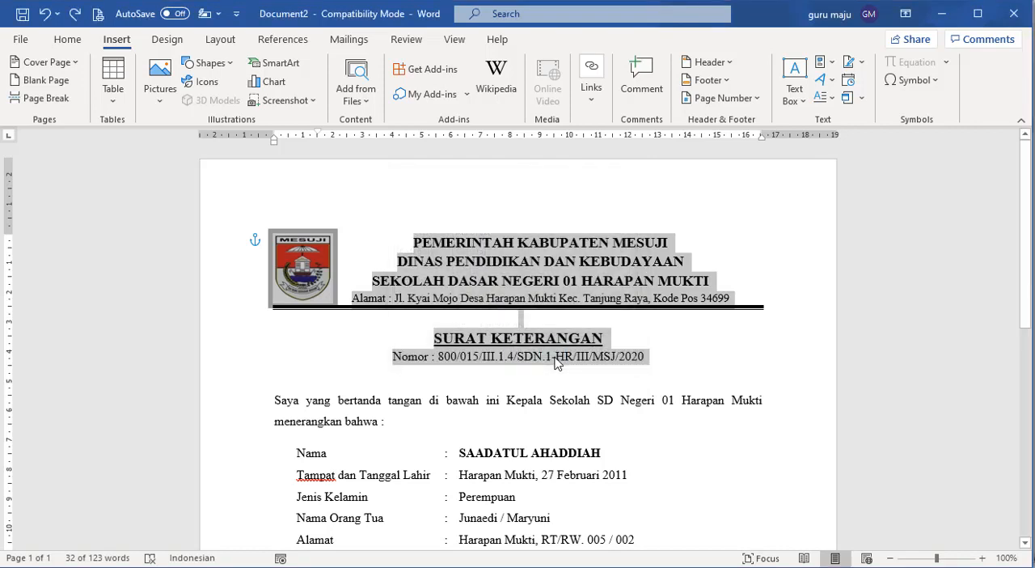
- Clear the whole document and insert the kop entry from the AutoText gallery
click(555, 361)
key(ctrl+a)
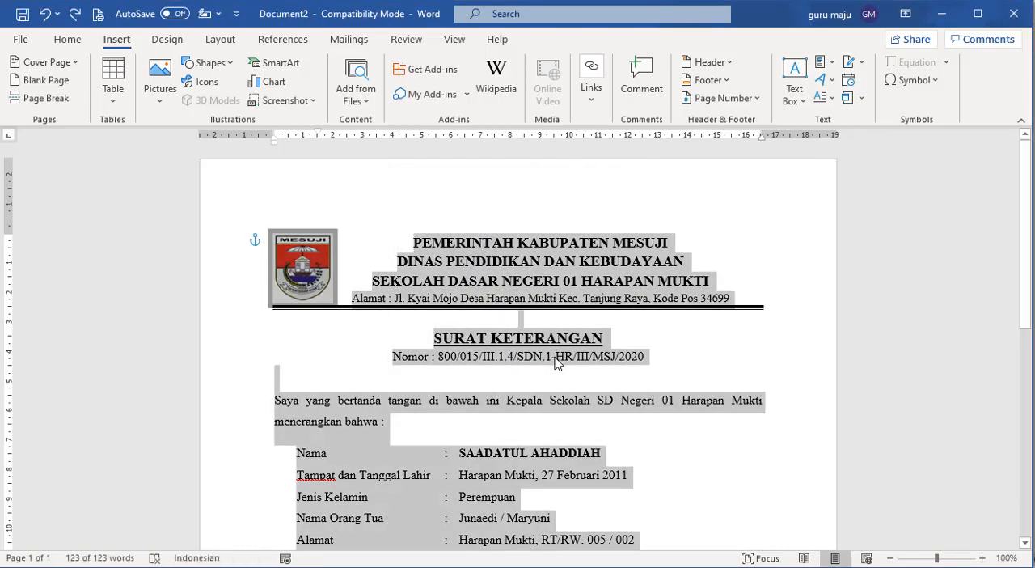
key(Delete)
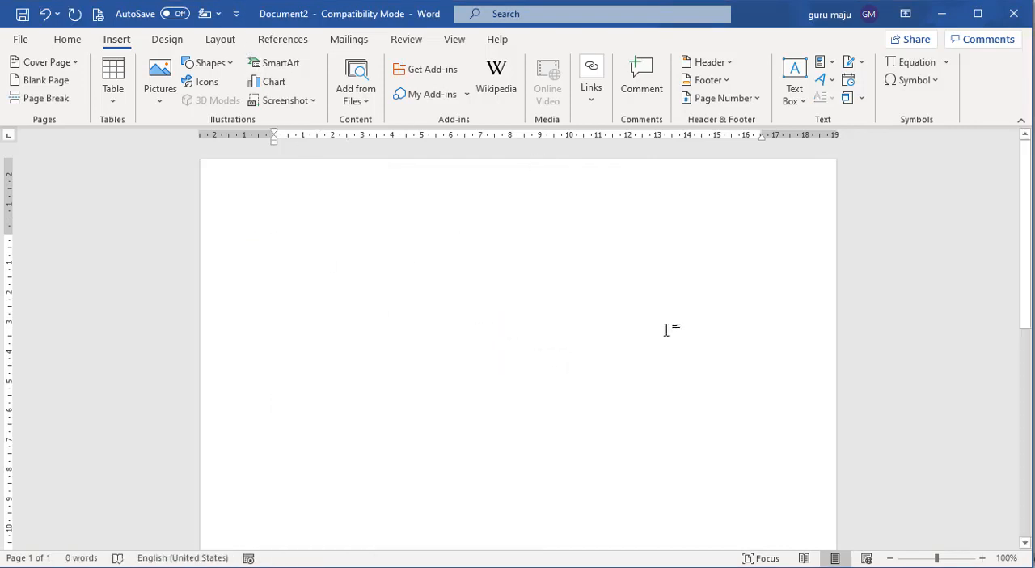
click(220, 13)
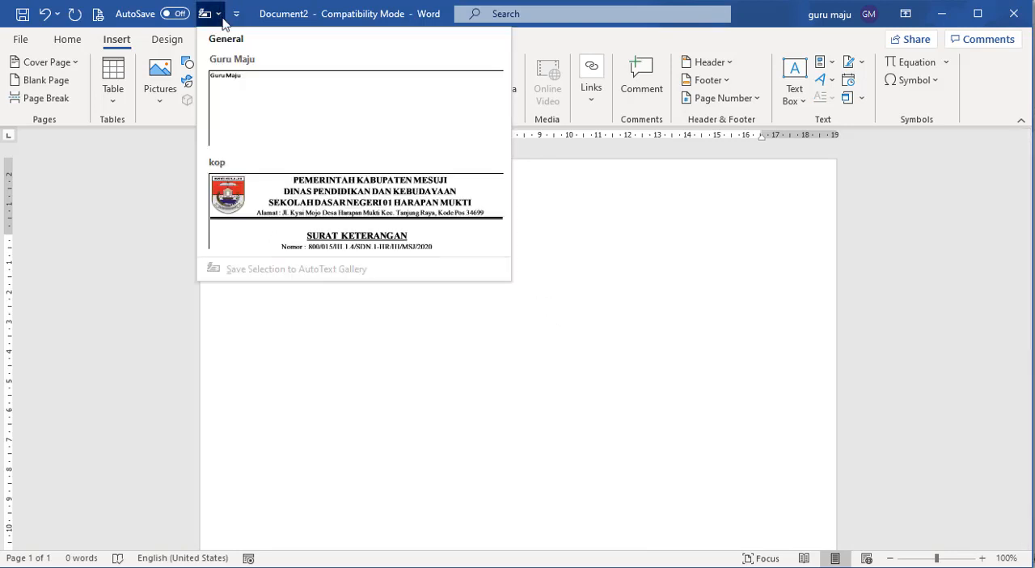
click(299, 214)
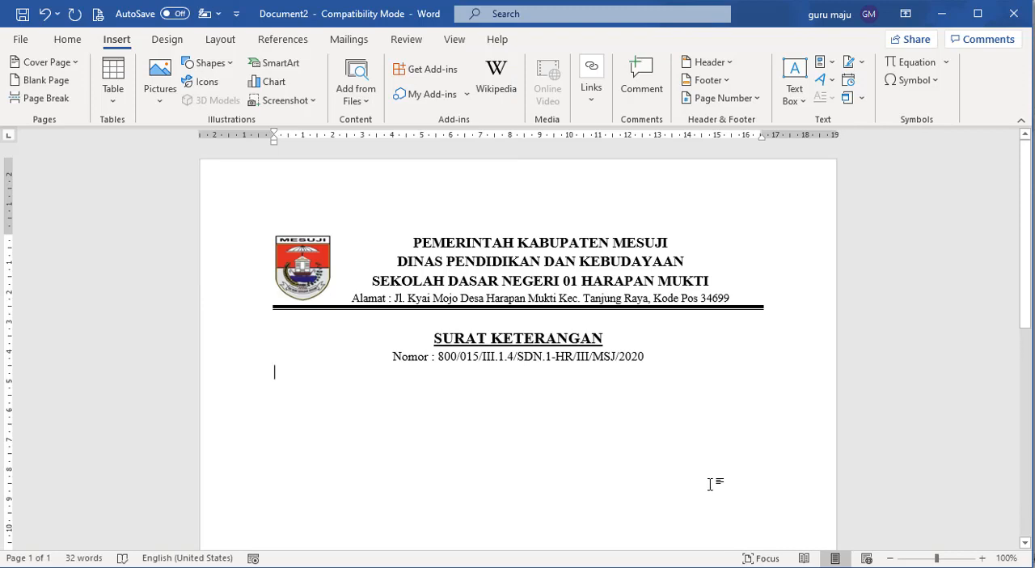
- Open the selected SURAT KETERANGAN letter from the PENSIUN DINI folder in File Explorer, and copy its entire content
click(530, 566)
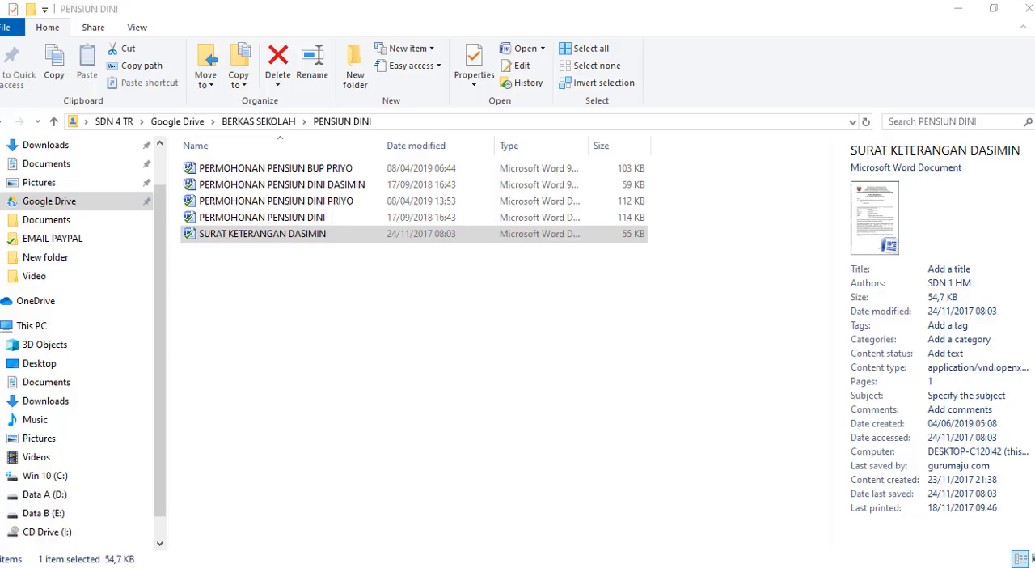
click(310, 233)
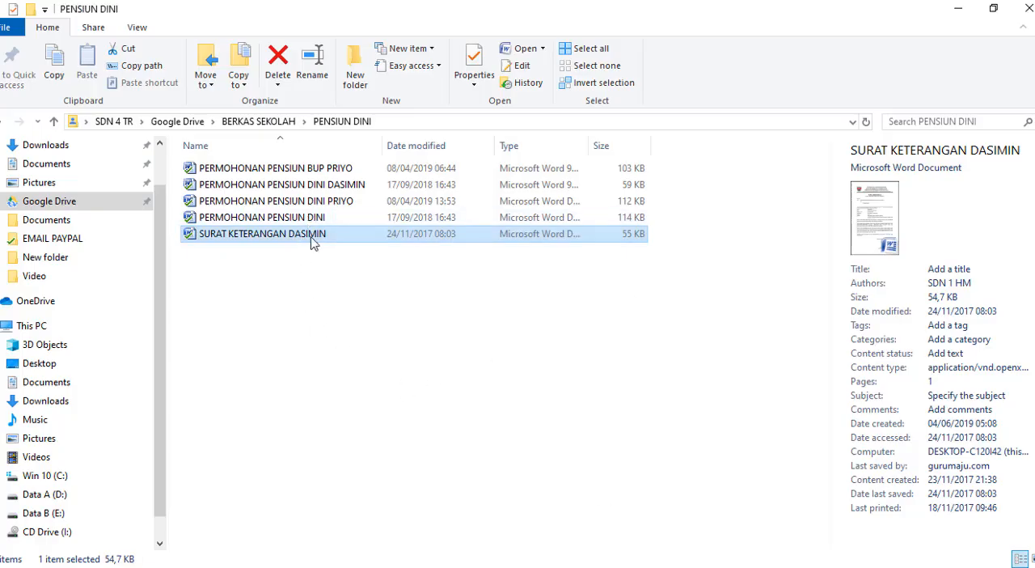
key(alt+Tab)
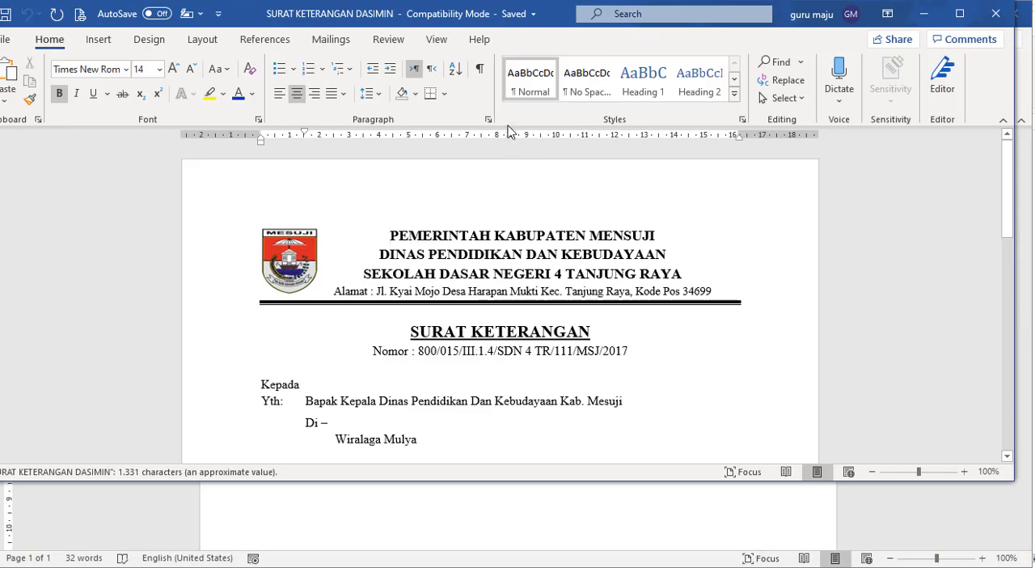
drag(245, 26, 261, 28)
scroll(606, 363, down, 8)
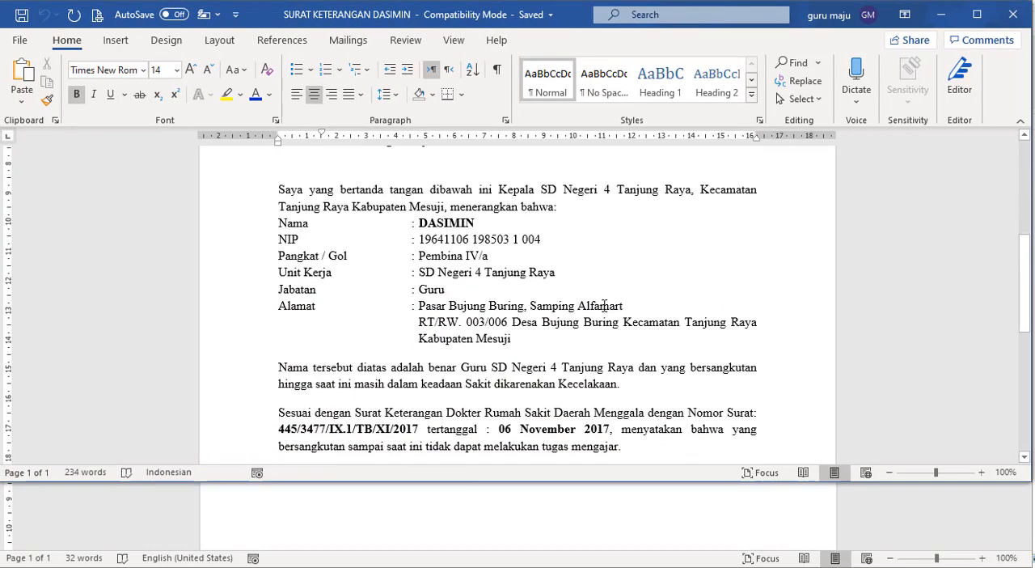
key(ctrl+a)
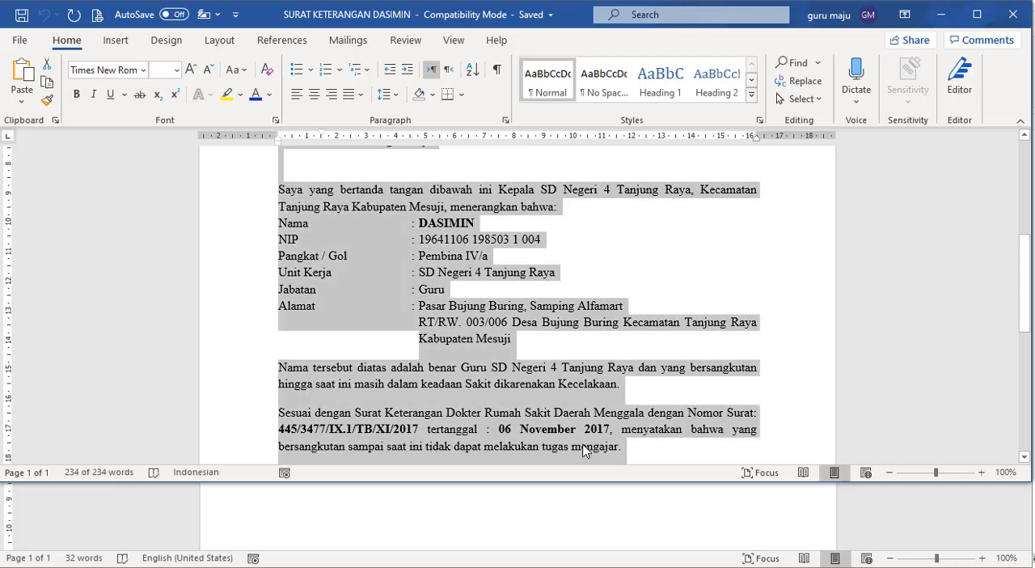
- Replace the entire content of Document2 with the copied letter, and look over its letterhead and body
click(571, 509)
key(ctrl+a)
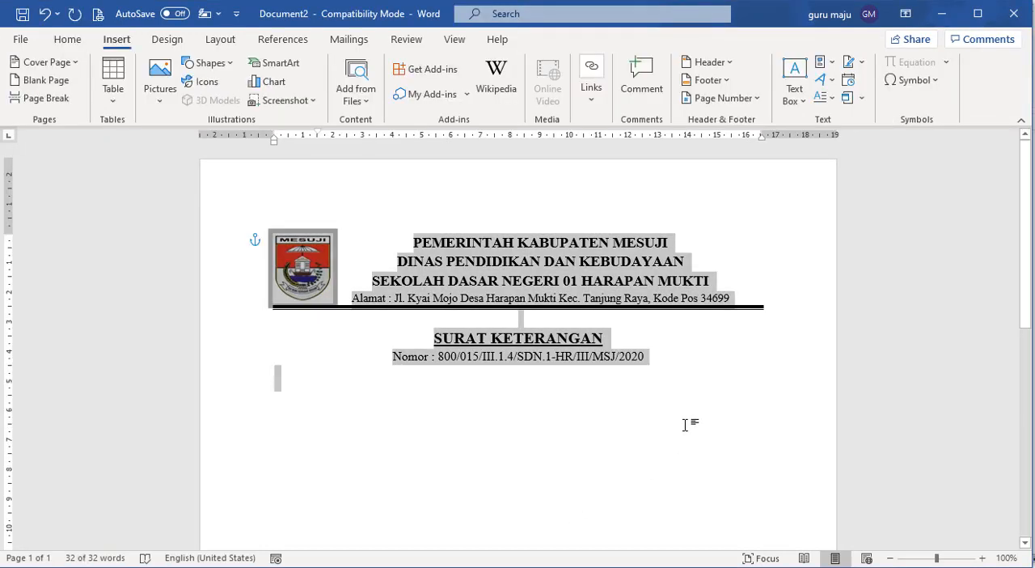
key(Delete)
key(ctrl+v)
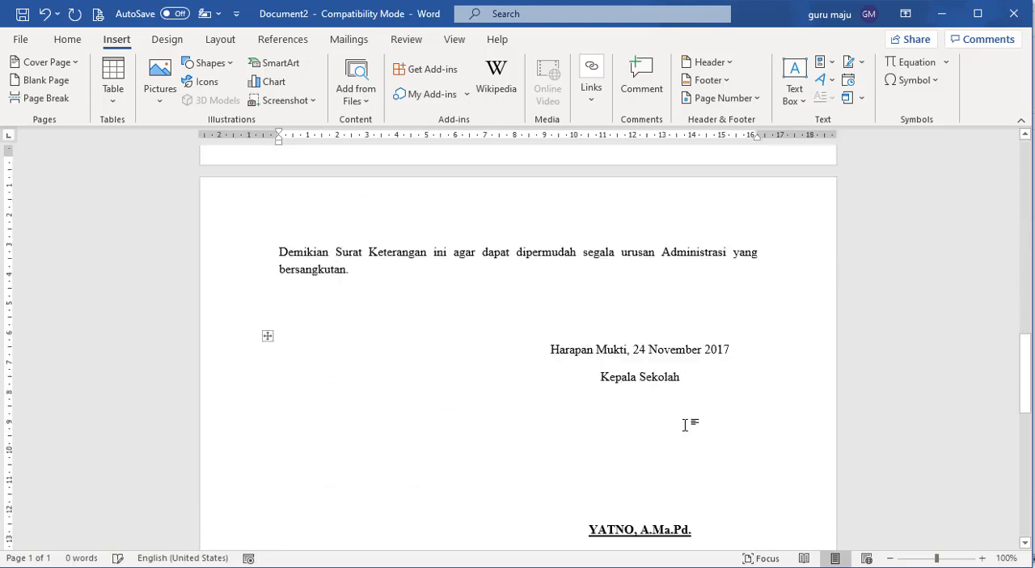
scroll(653, 423, up, 10)
scroll(652, 422, up, 10)
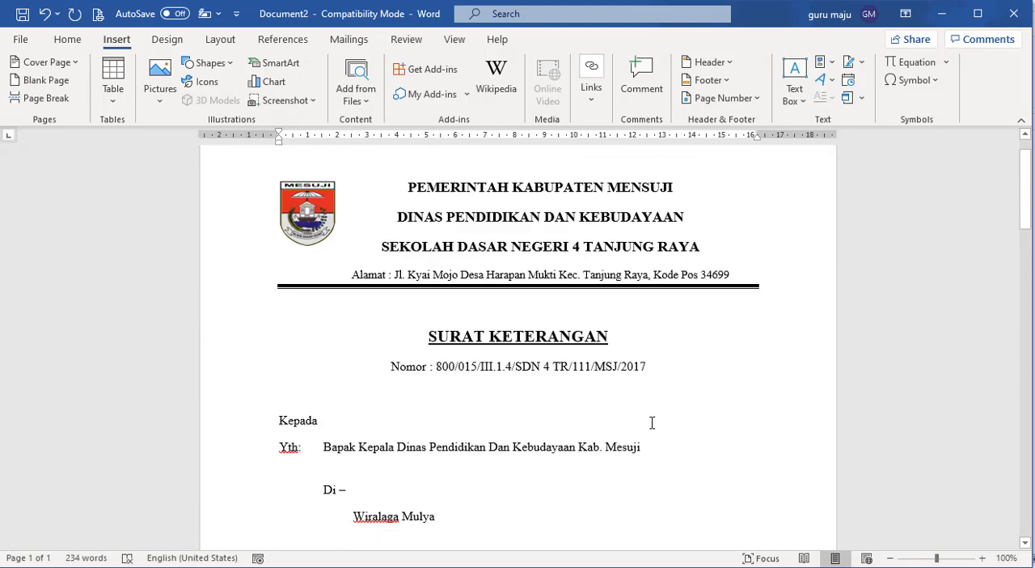
drag(515, 227, 623, 325)
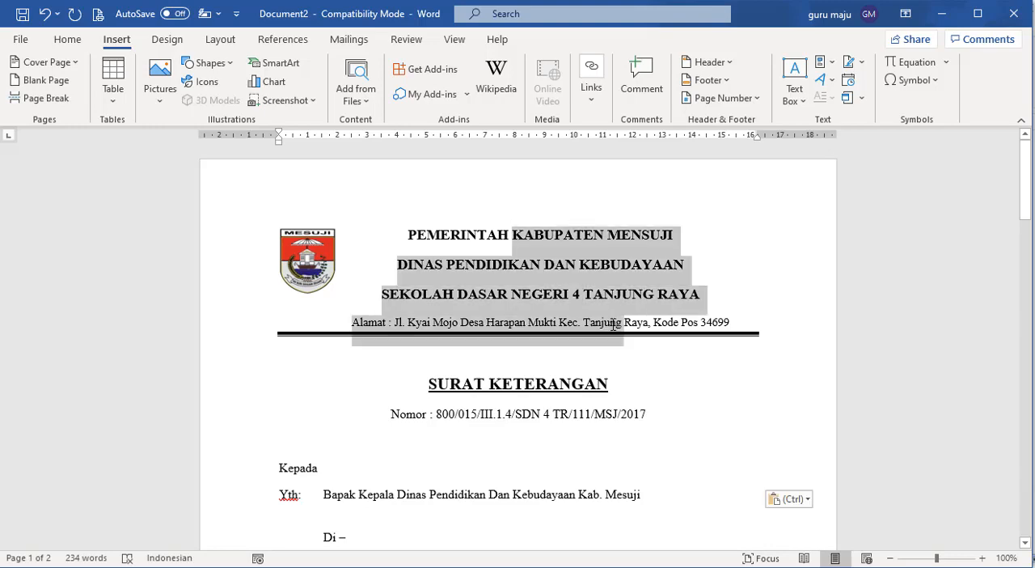
click(604, 421)
scroll(587, 390, down, 7)
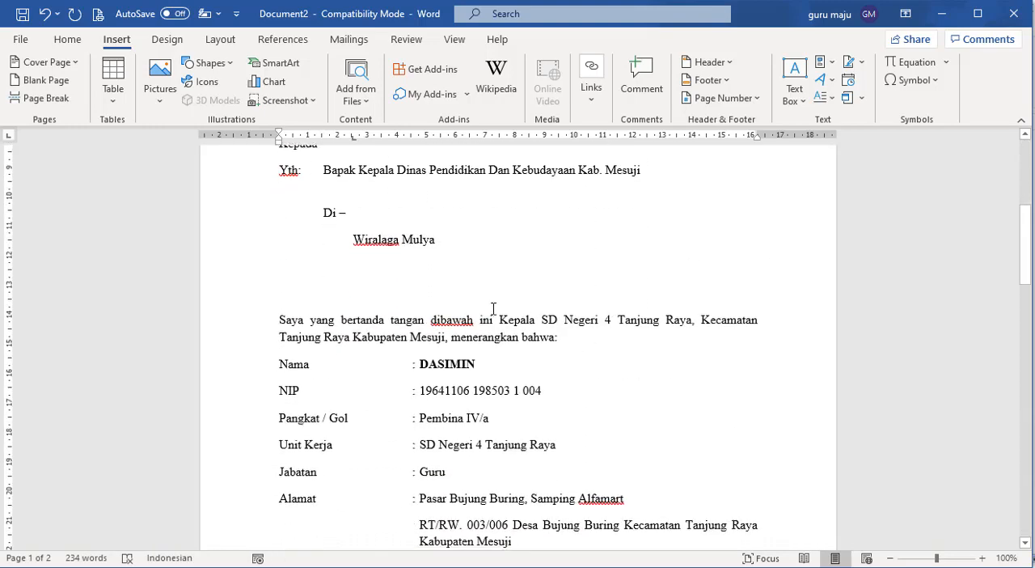
scroll(497, 307, up, 6)
- Replace the pasted letter with the kop entry from the AutoText gallery, and start closing Document2
key(ctrl+a)
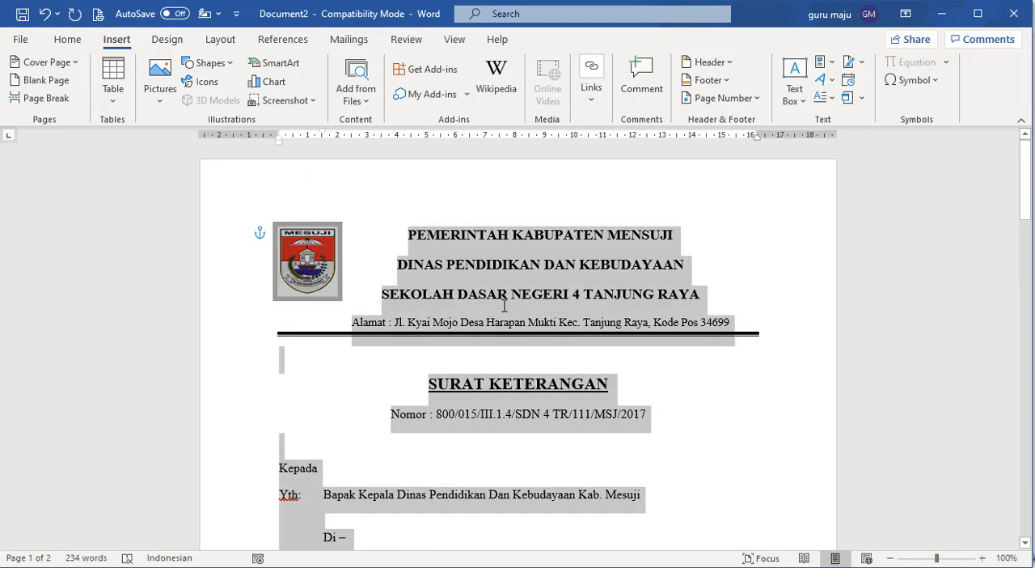
key(Delete)
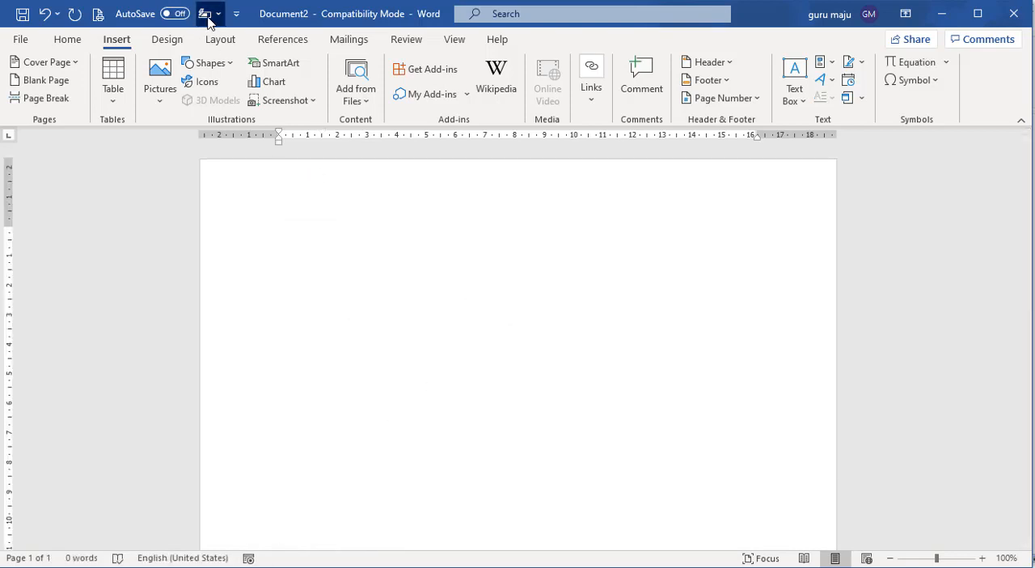
click(208, 17)
click(282, 222)
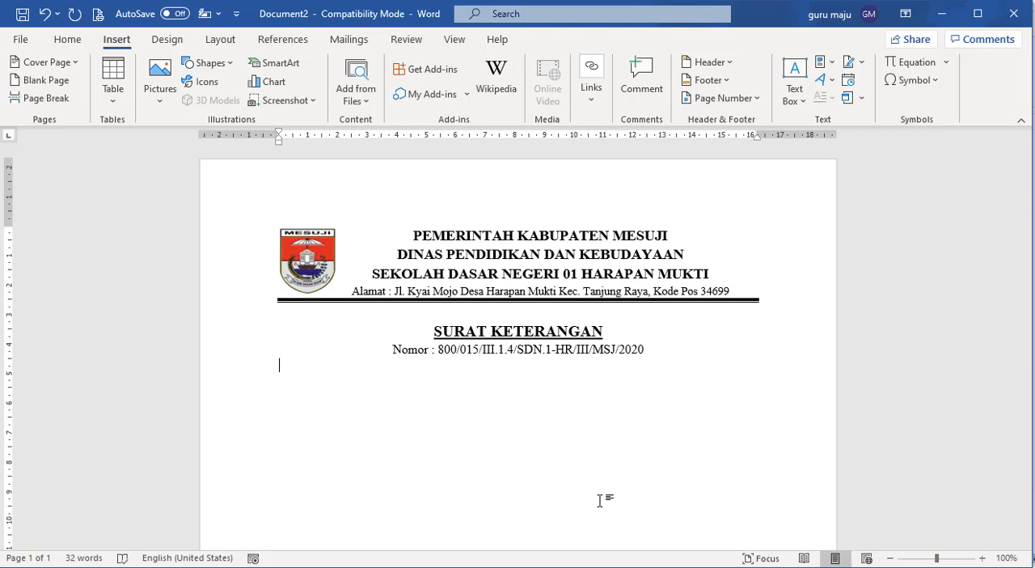
click(1014, 19)
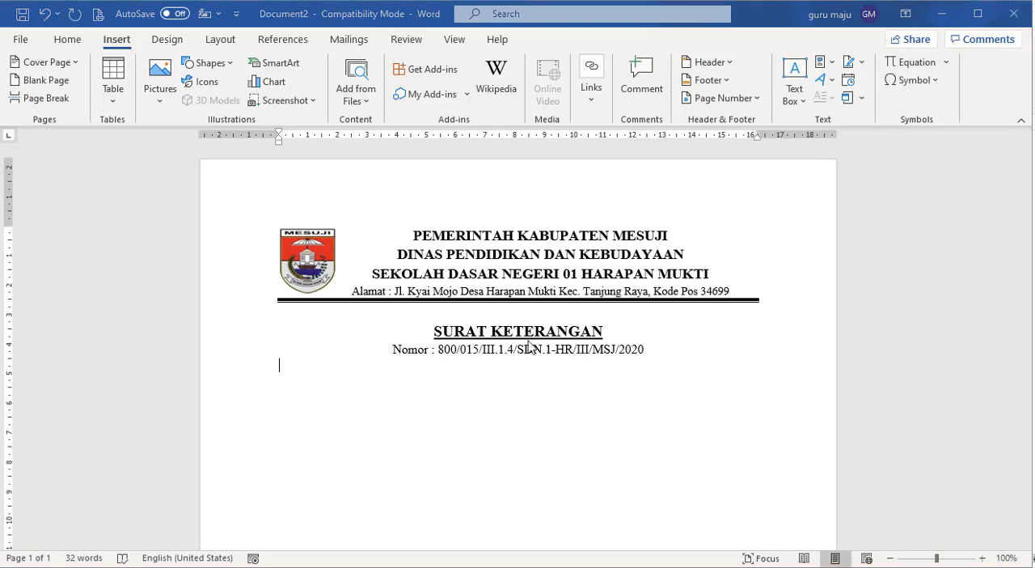